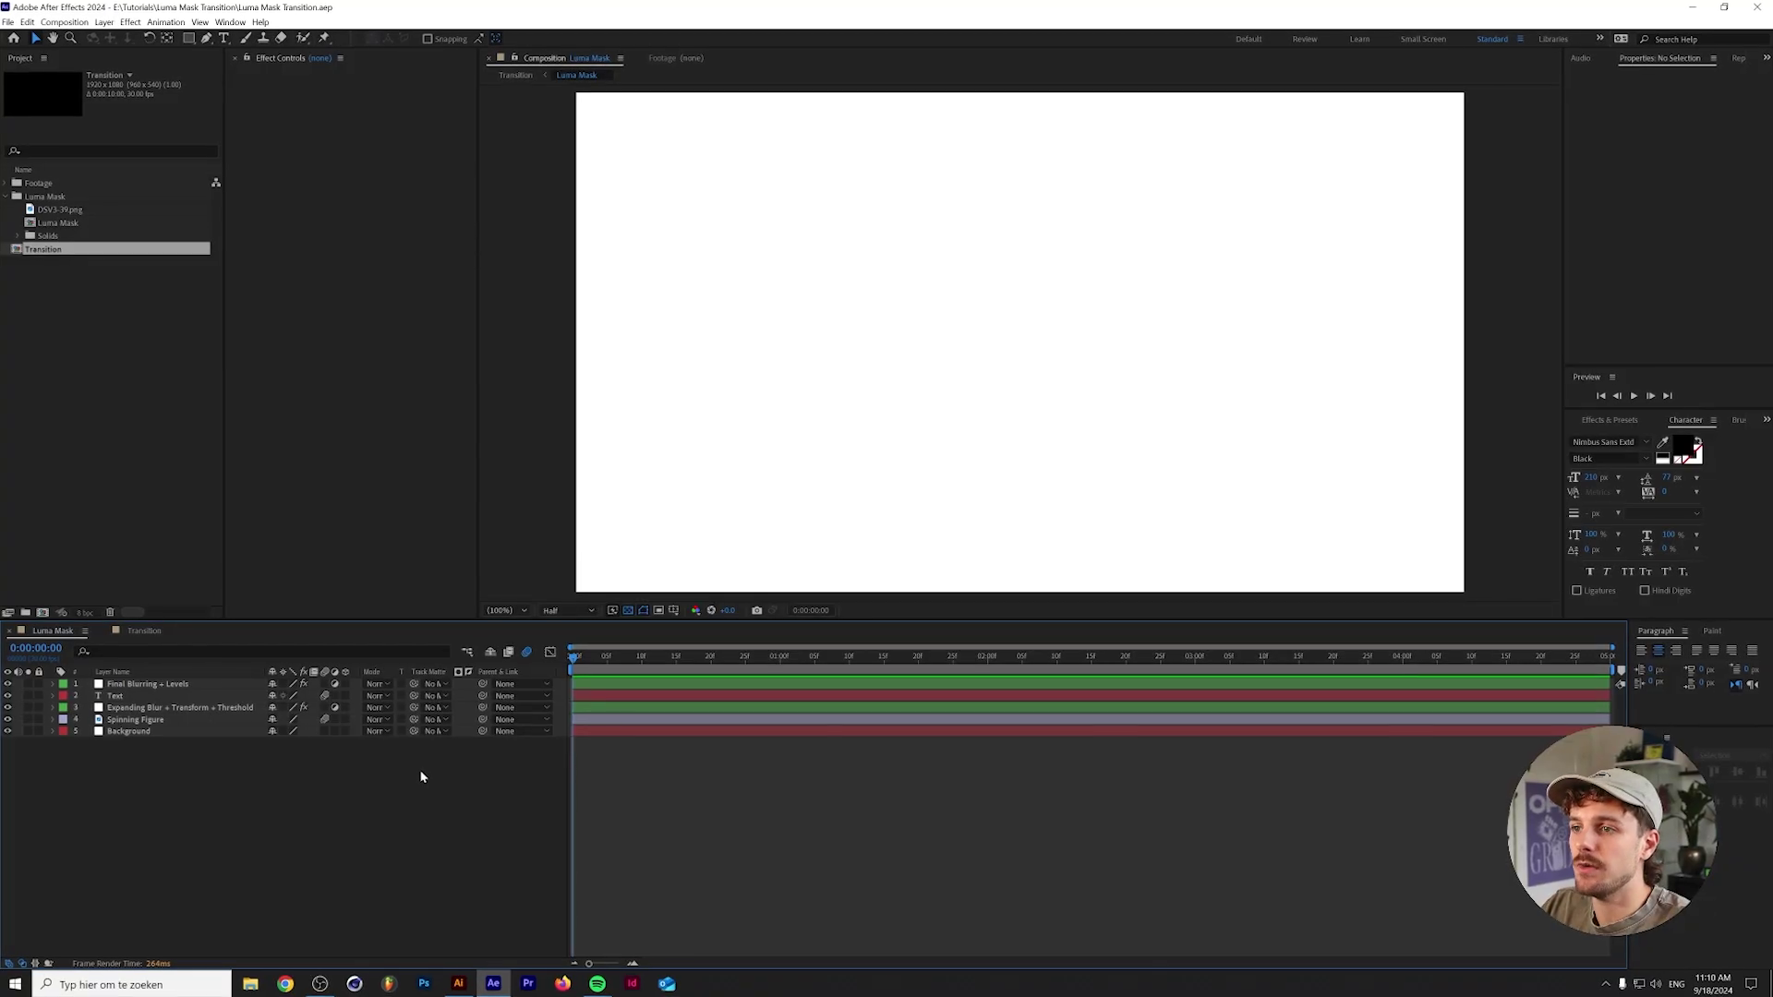
# Play the Luma Mask logo animation preview twice, stopping it each time.
pyautogui.press('space')
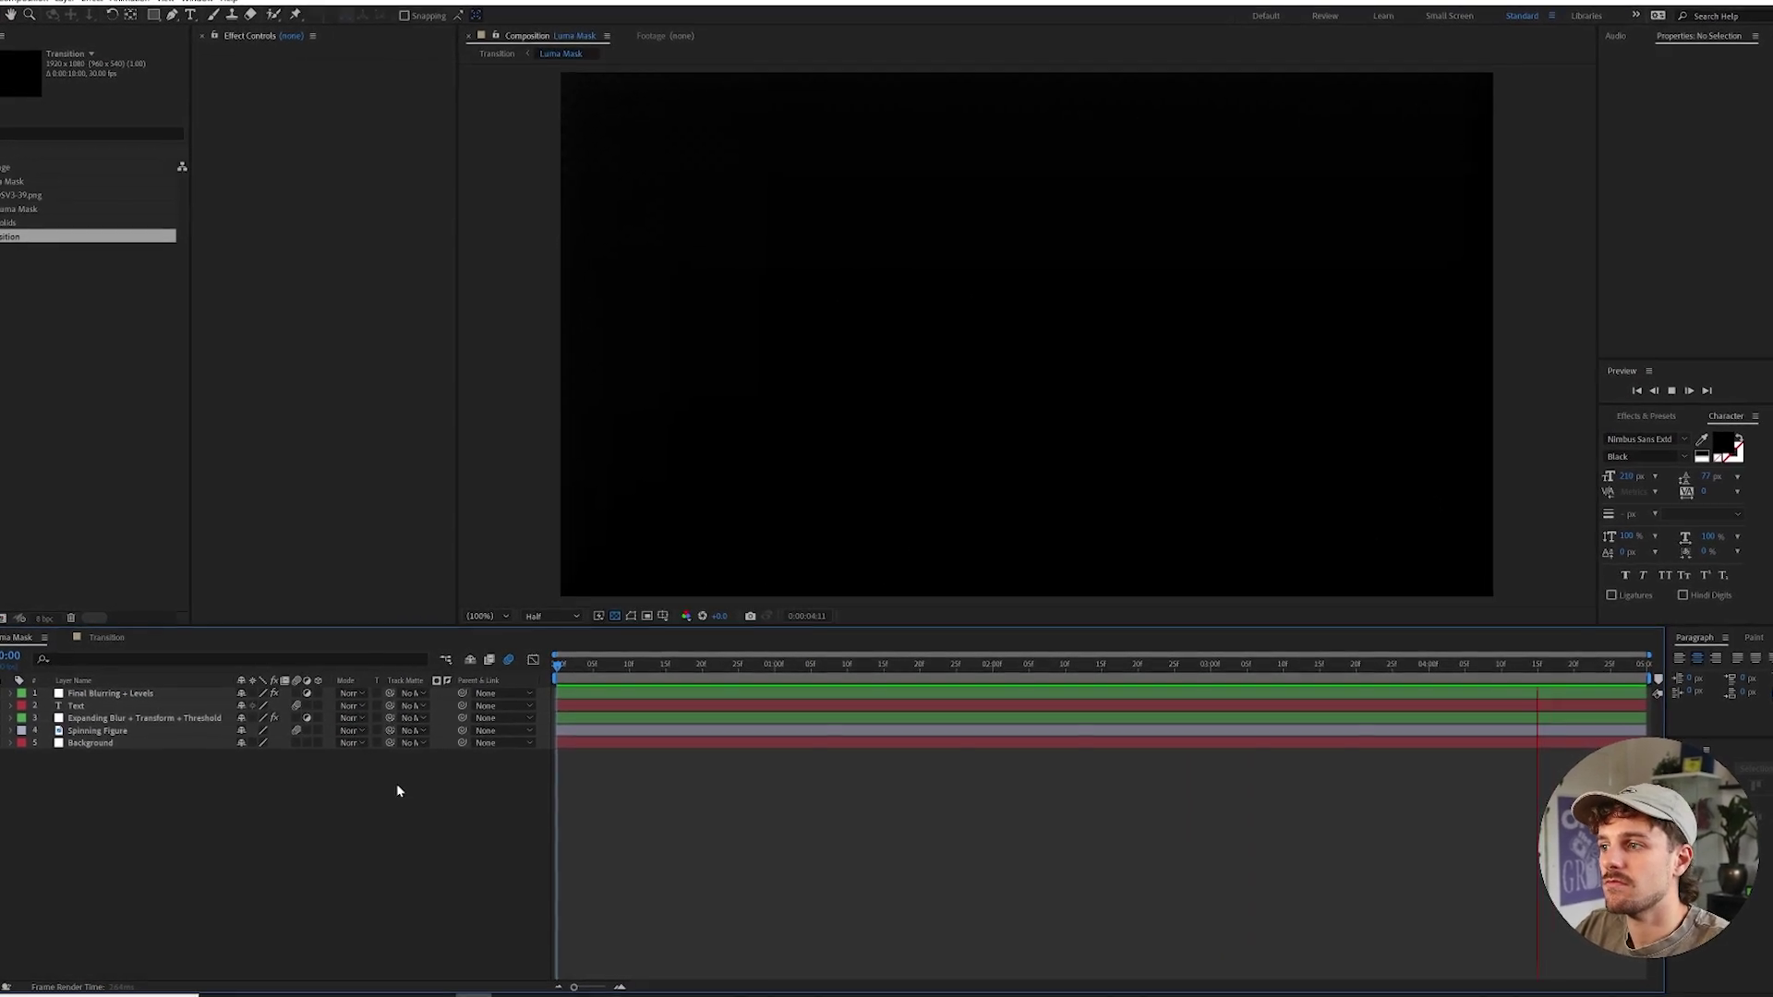
pyautogui.press('space')
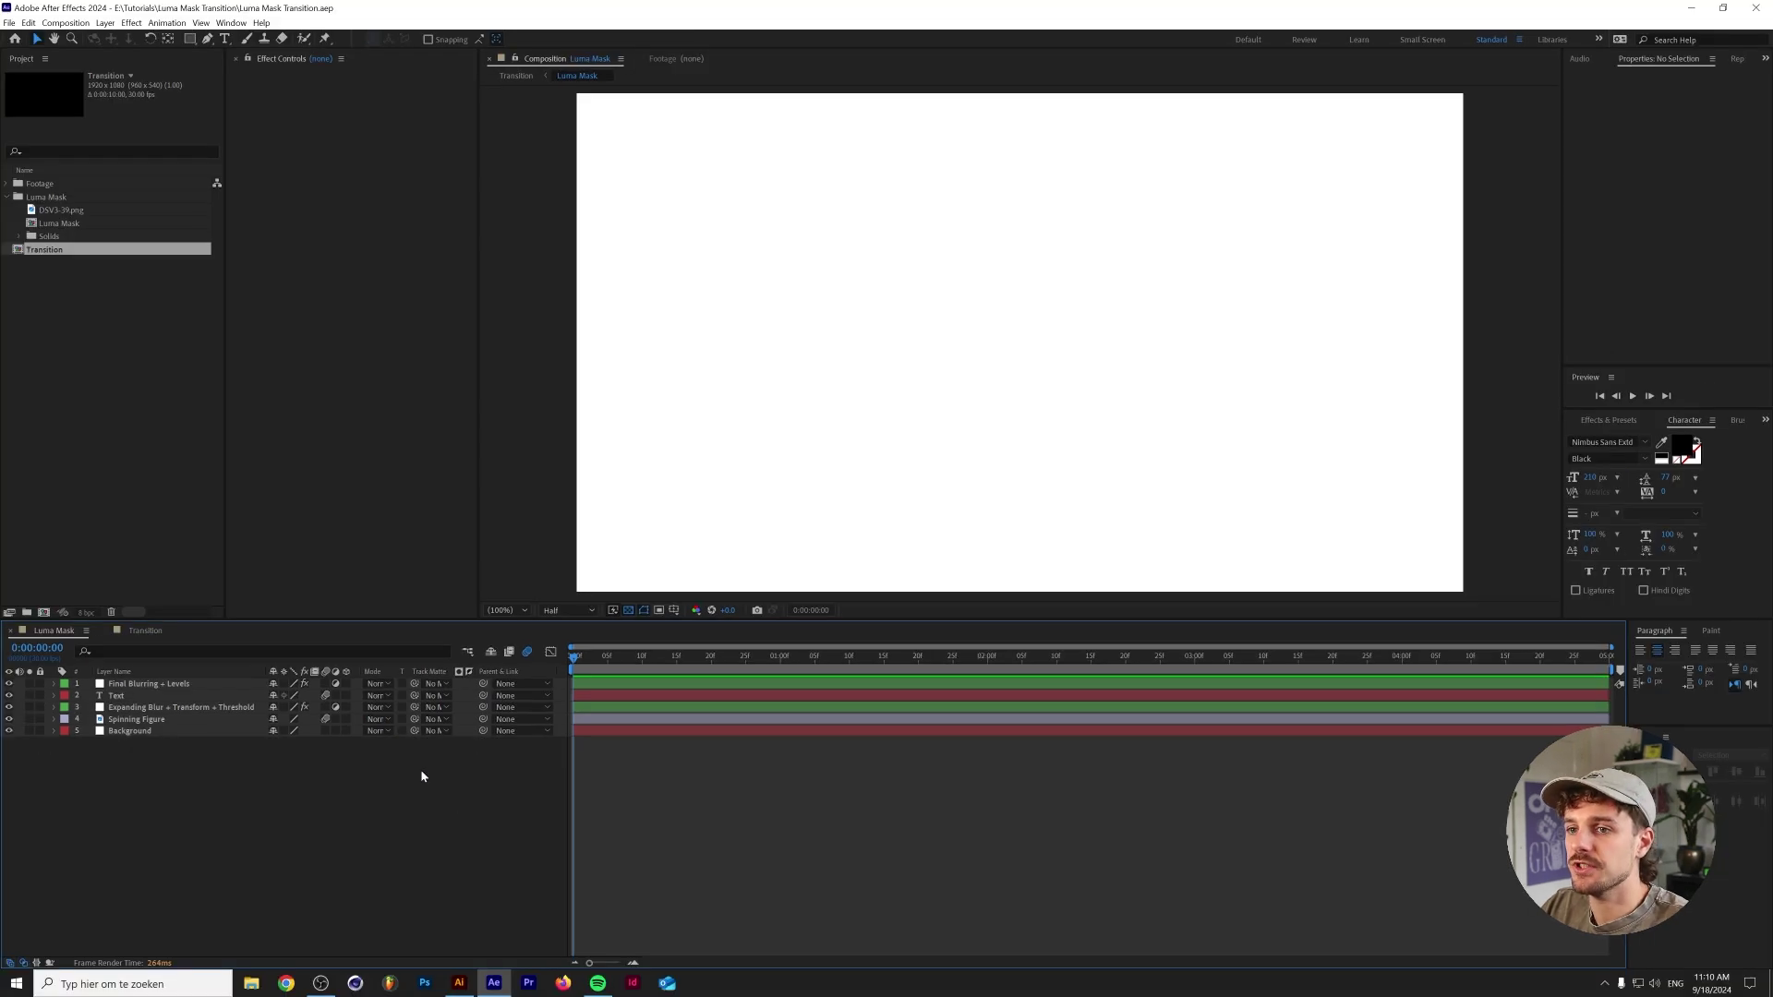
pyautogui.press('space')
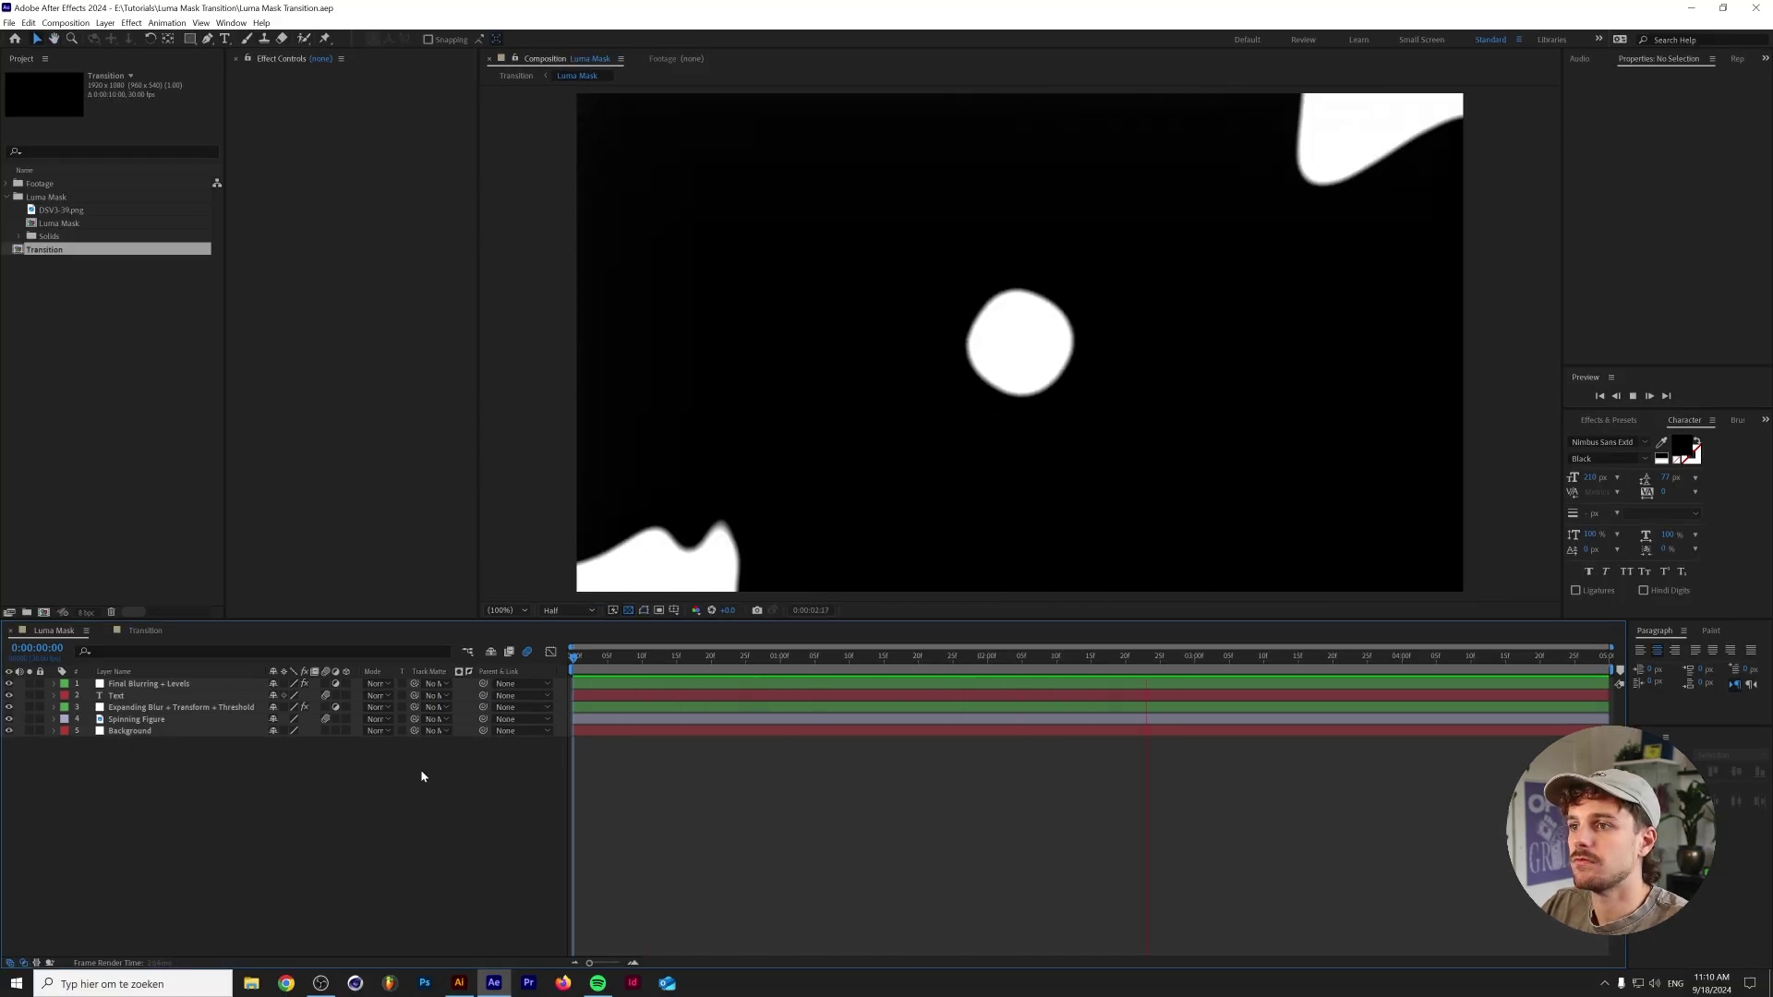
pyautogui.press('space')
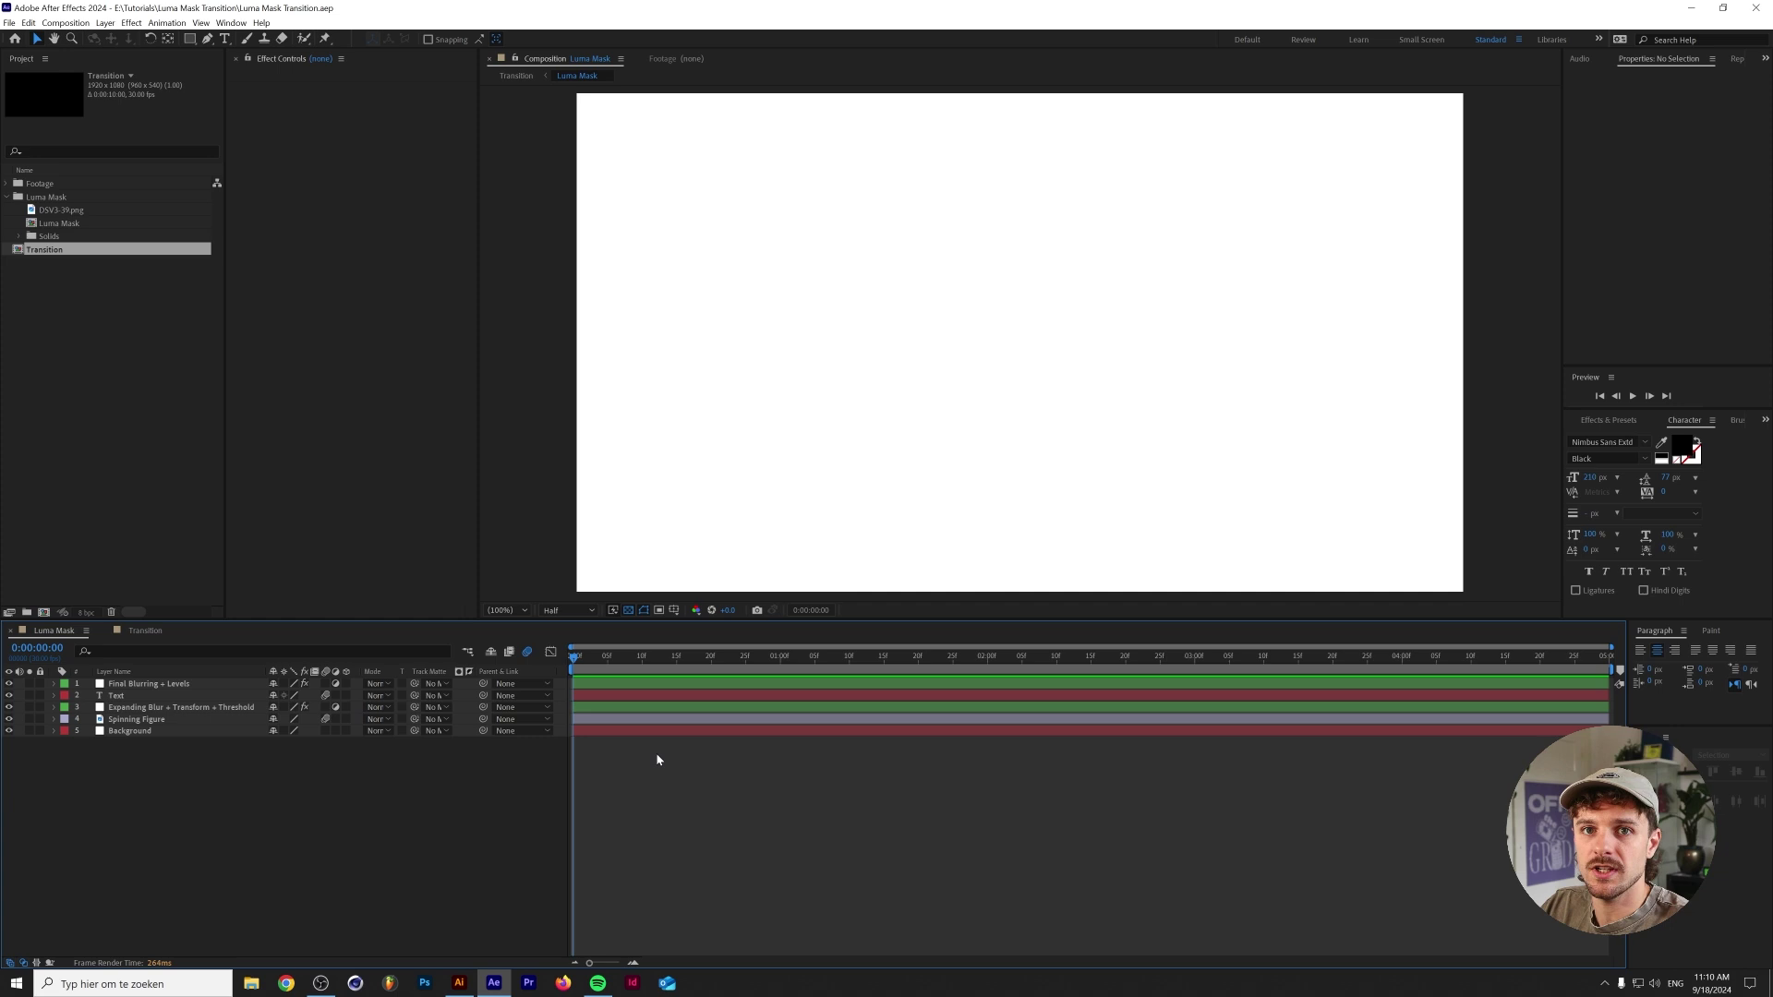
# Scrub to the blurred-logo frame and the fully black frame, then bring up the Transition composition.
pyautogui.moveTo(670, 659); pyautogui.dragTo(855, 657)
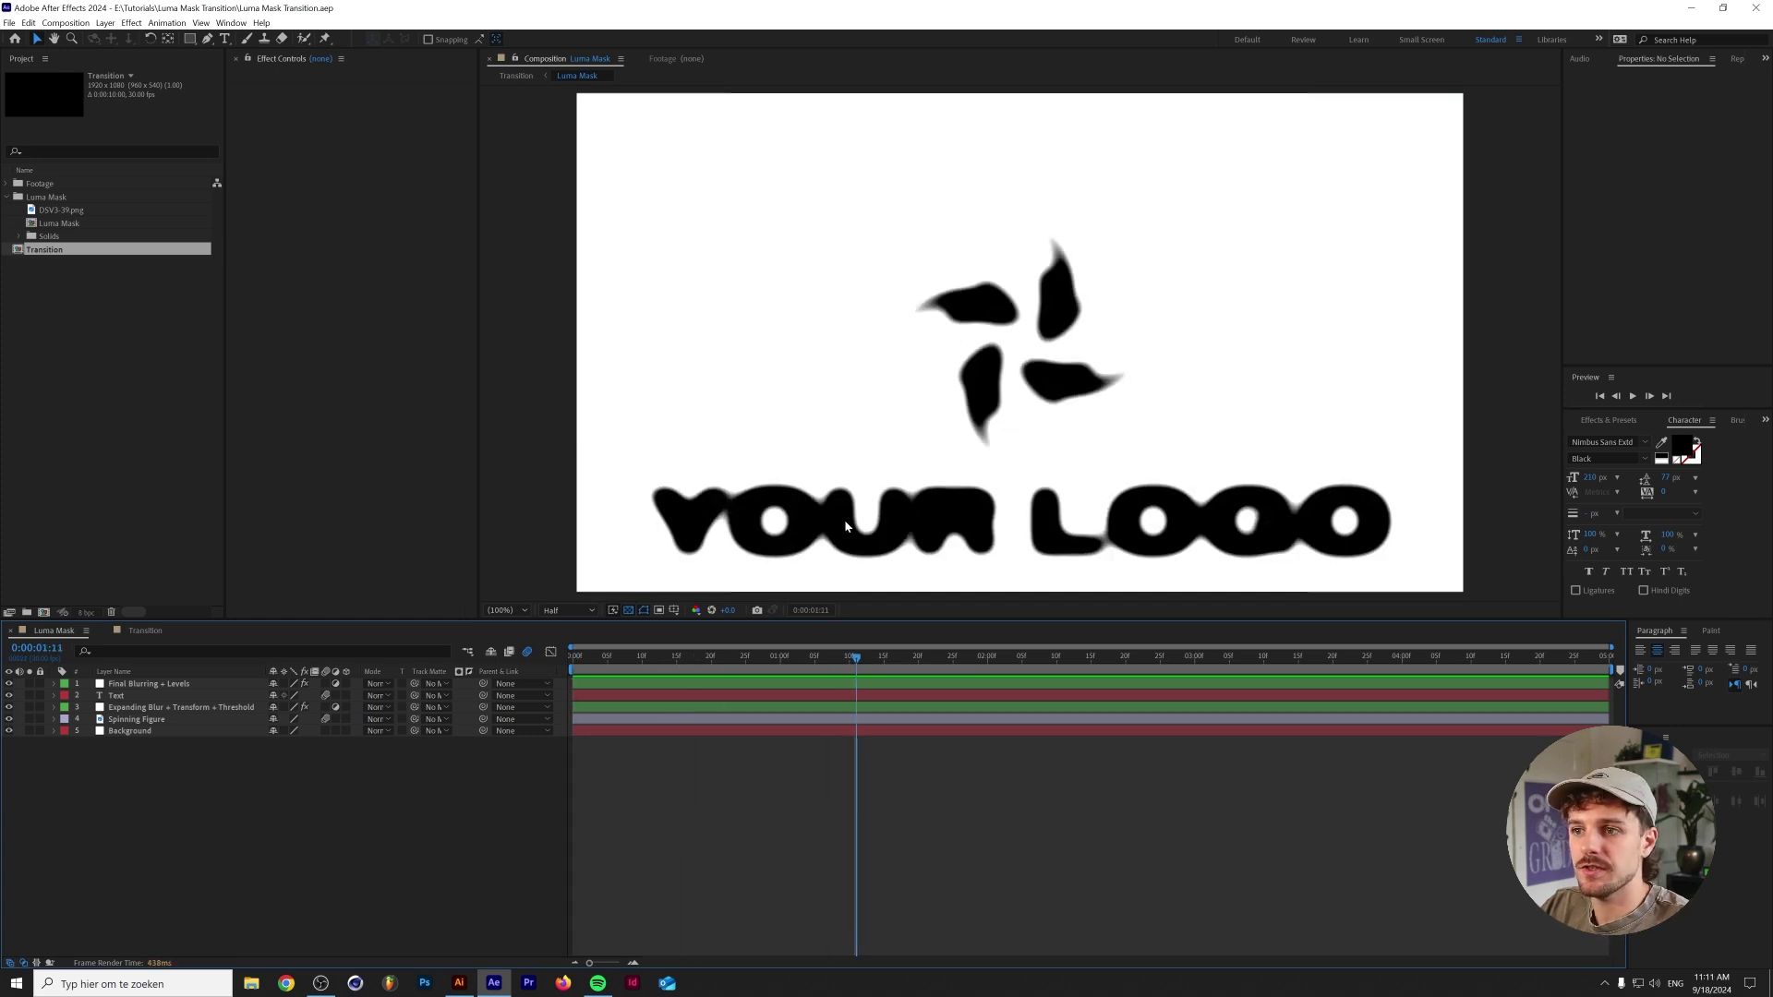
pyautogui.moveTo(1348, 661); pyautogui.dragTo(1478, 660)
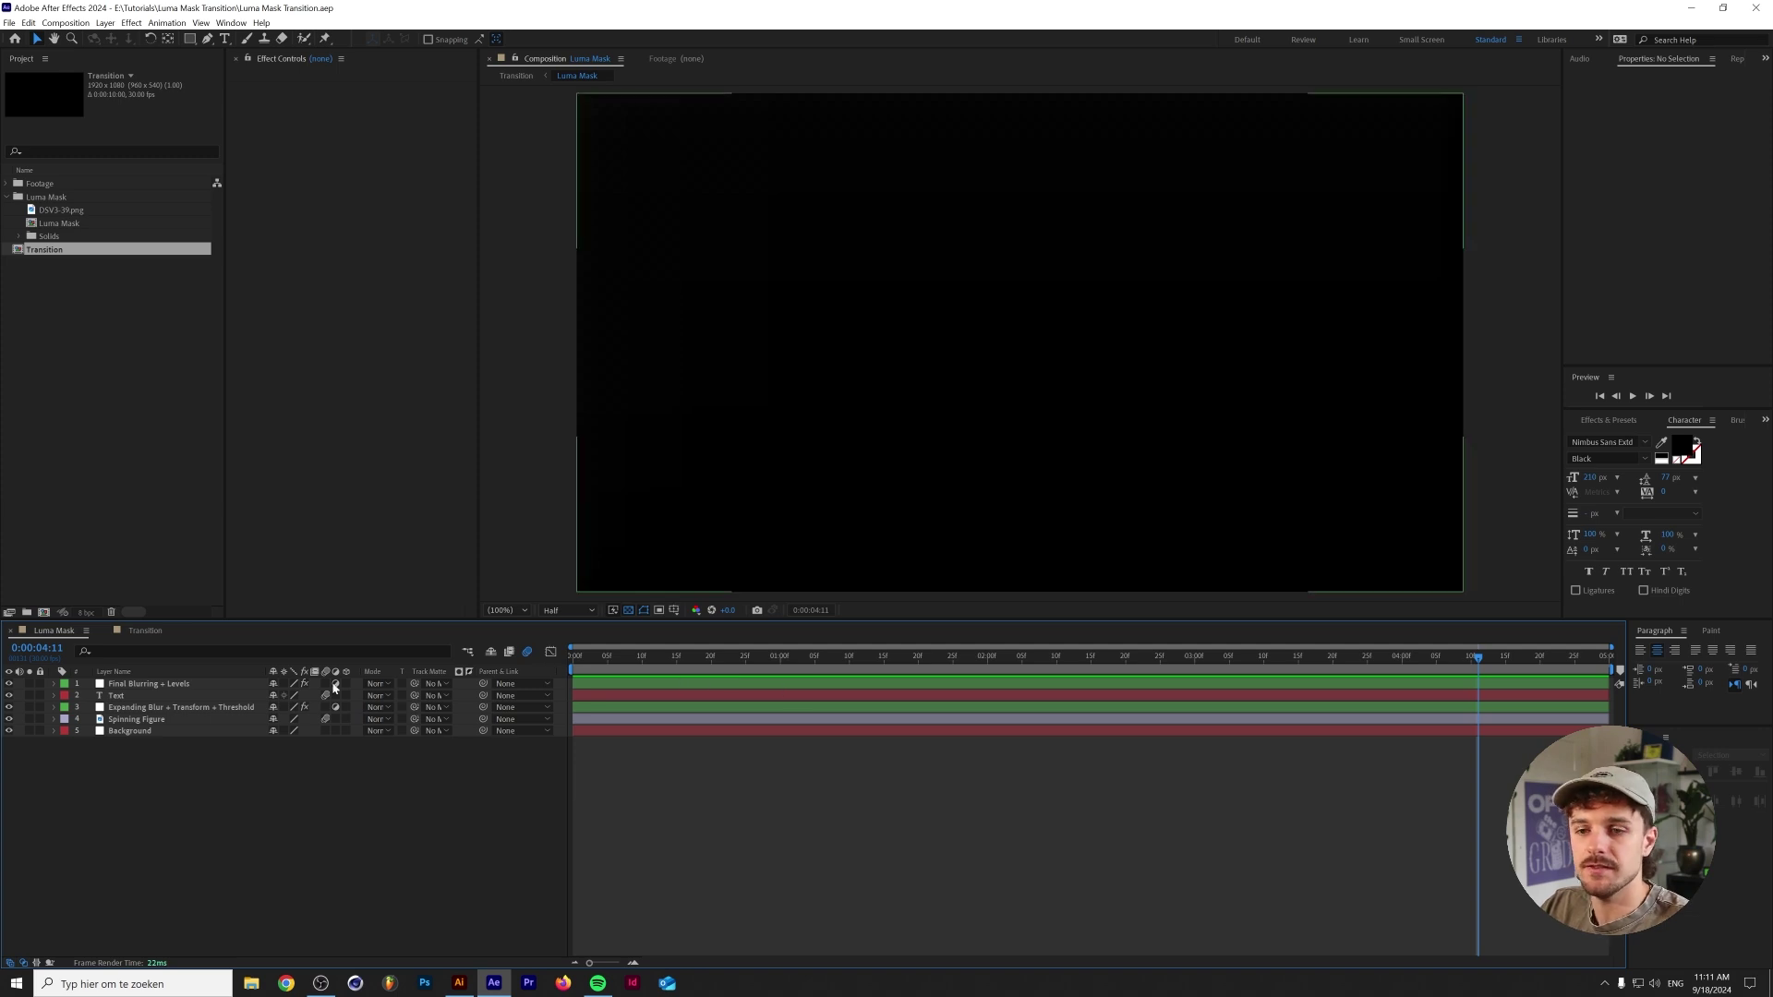
pyautogui.click(145, 630)
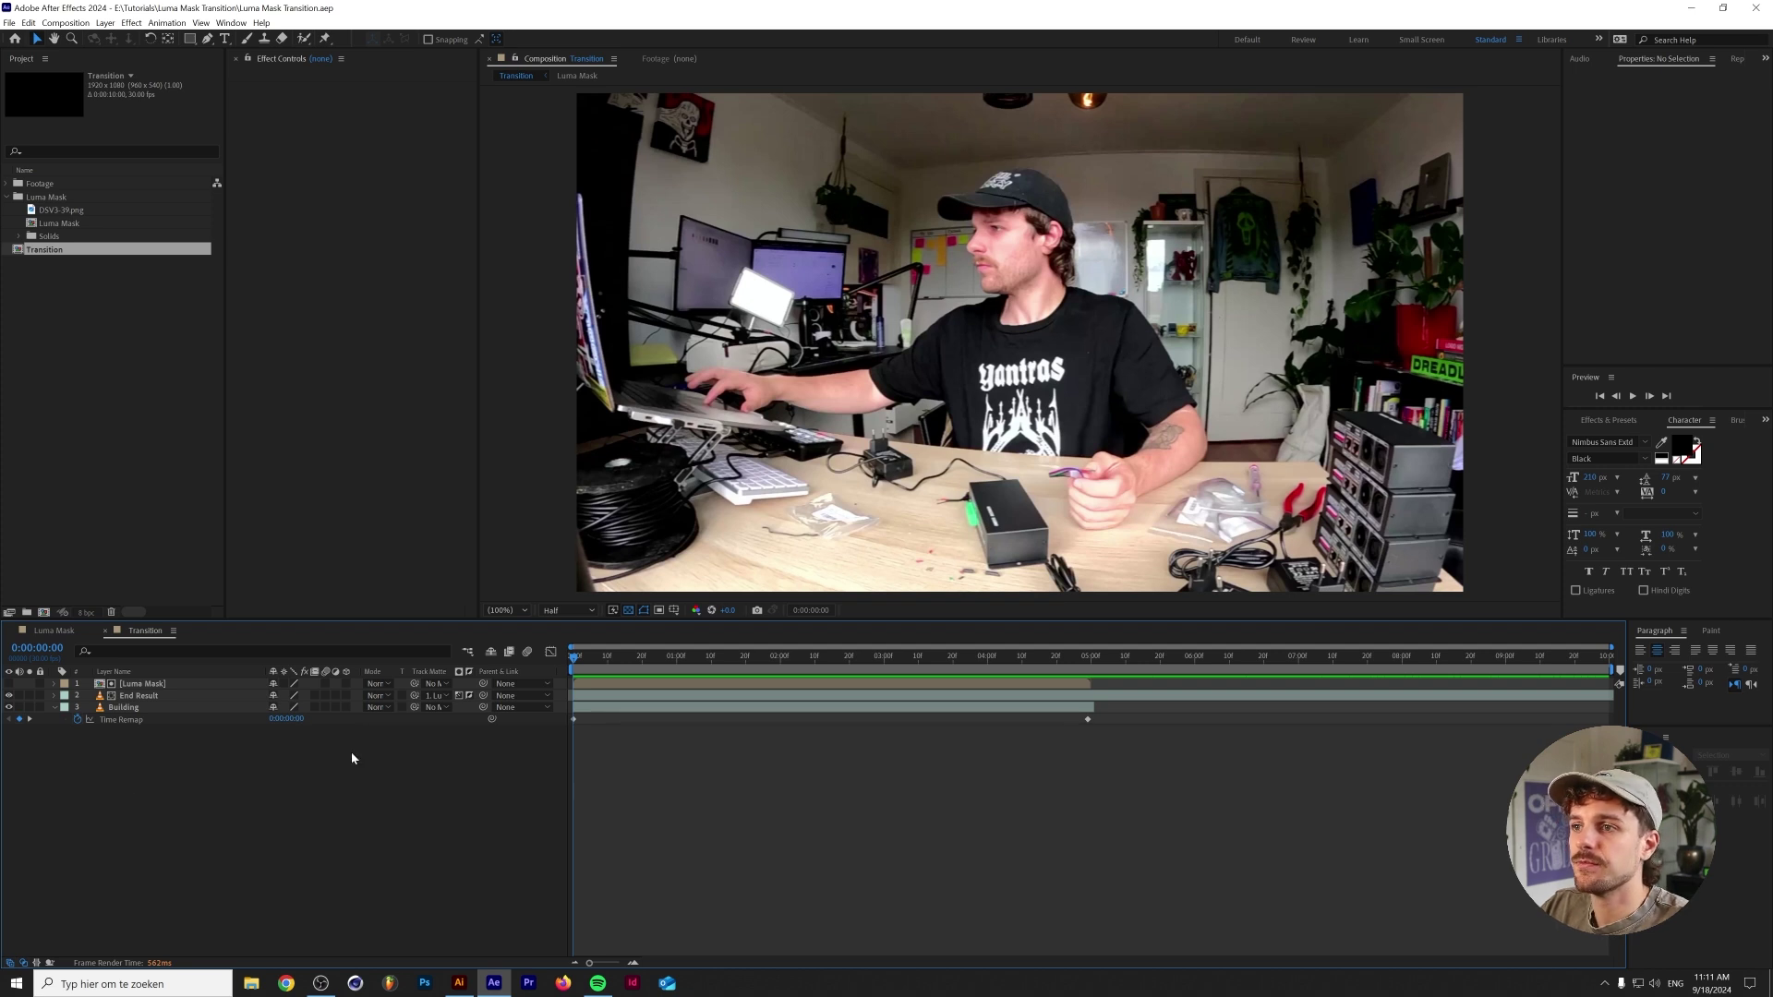
pyautogui.press('space')
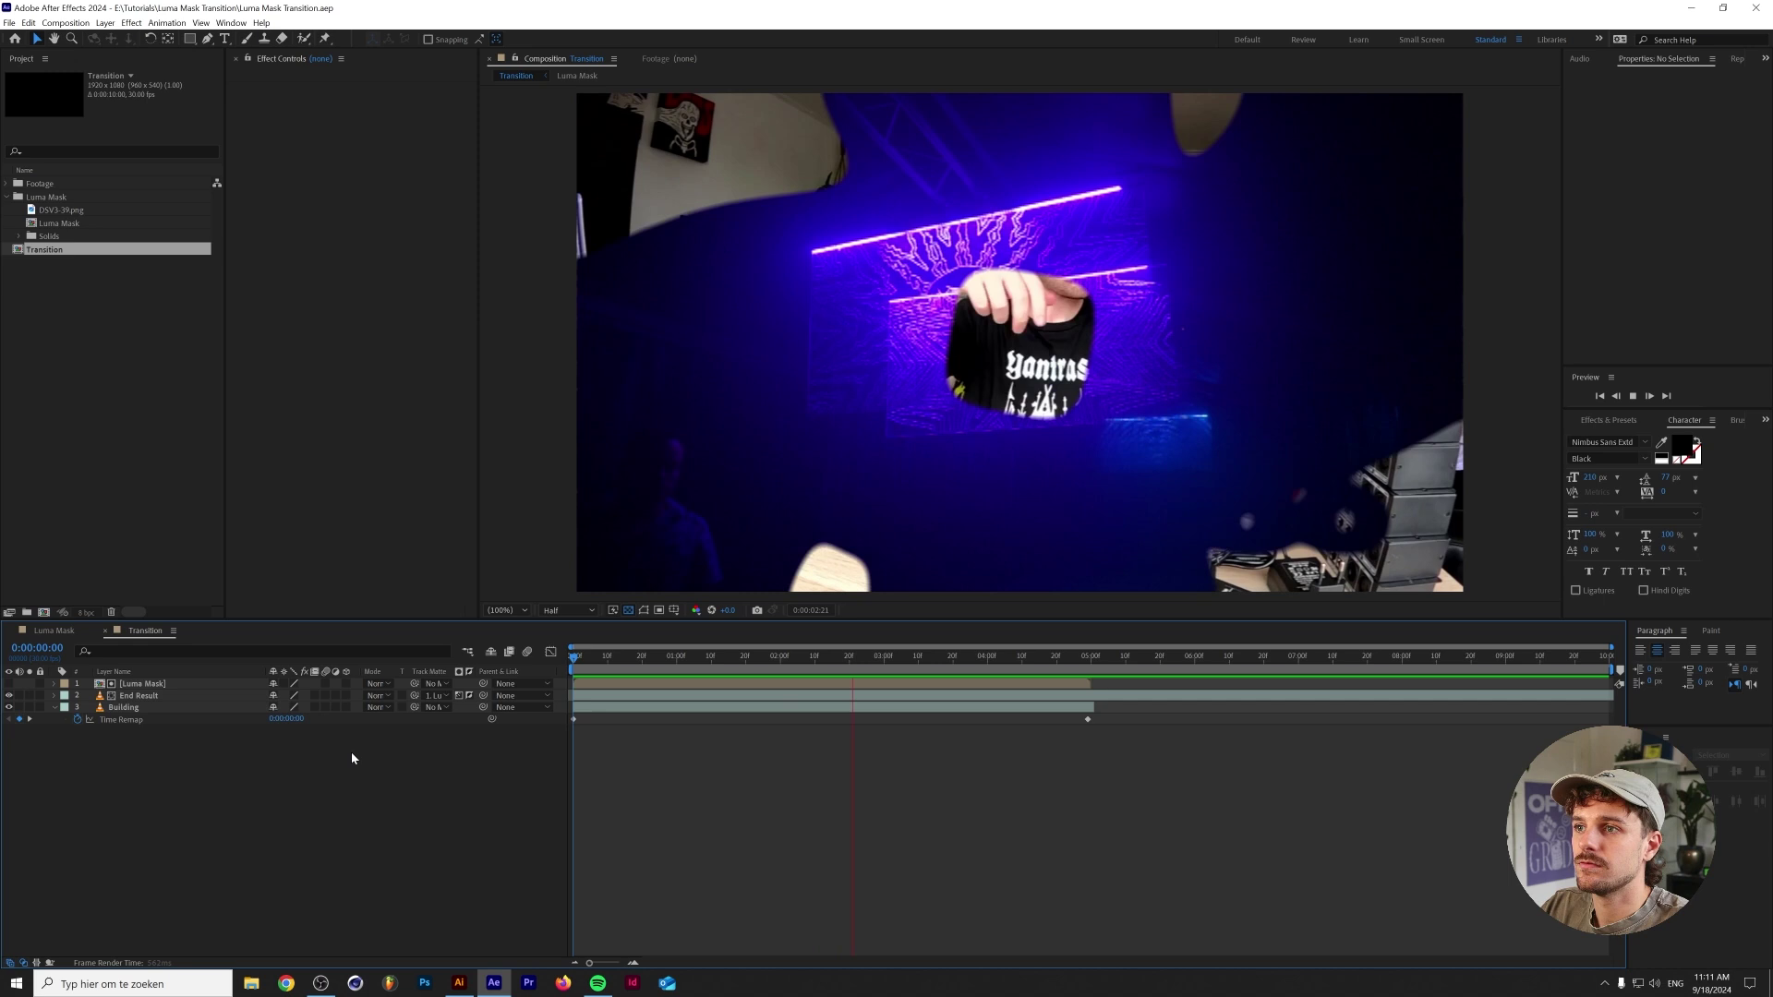
pyautogui.click(690, 657)
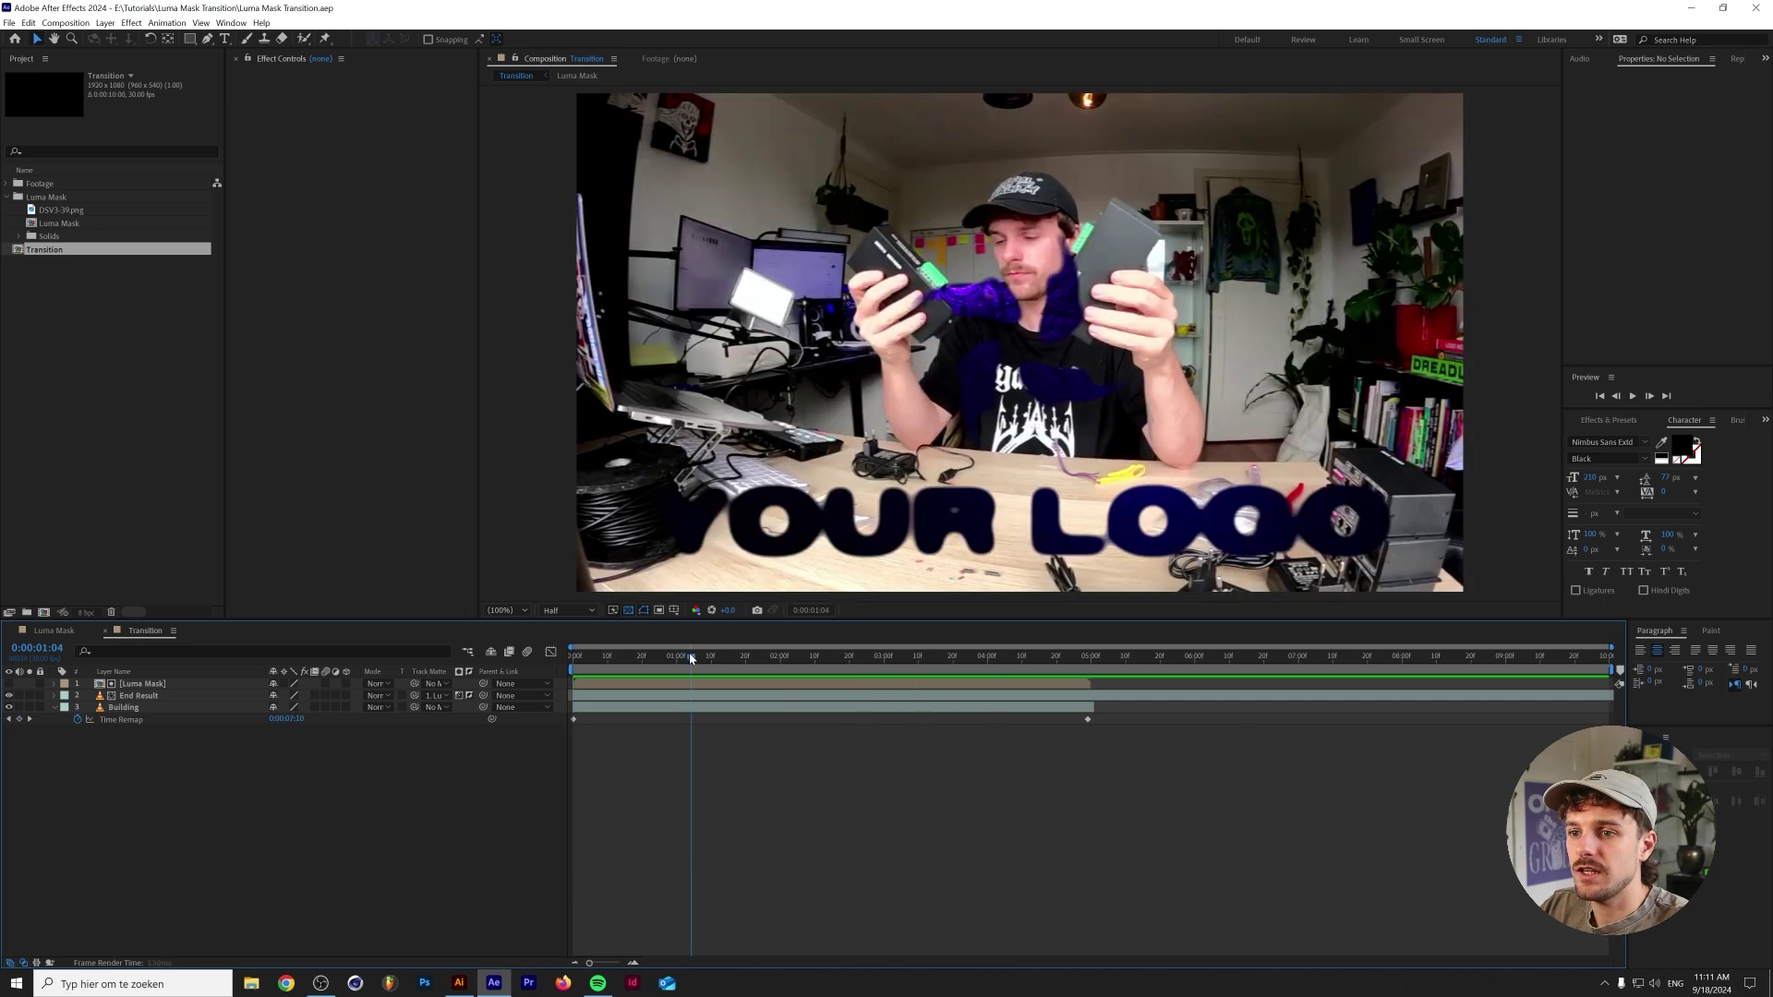
pyautogui.moveTo(695, 656); pyautogui.dragTo(737, 656)
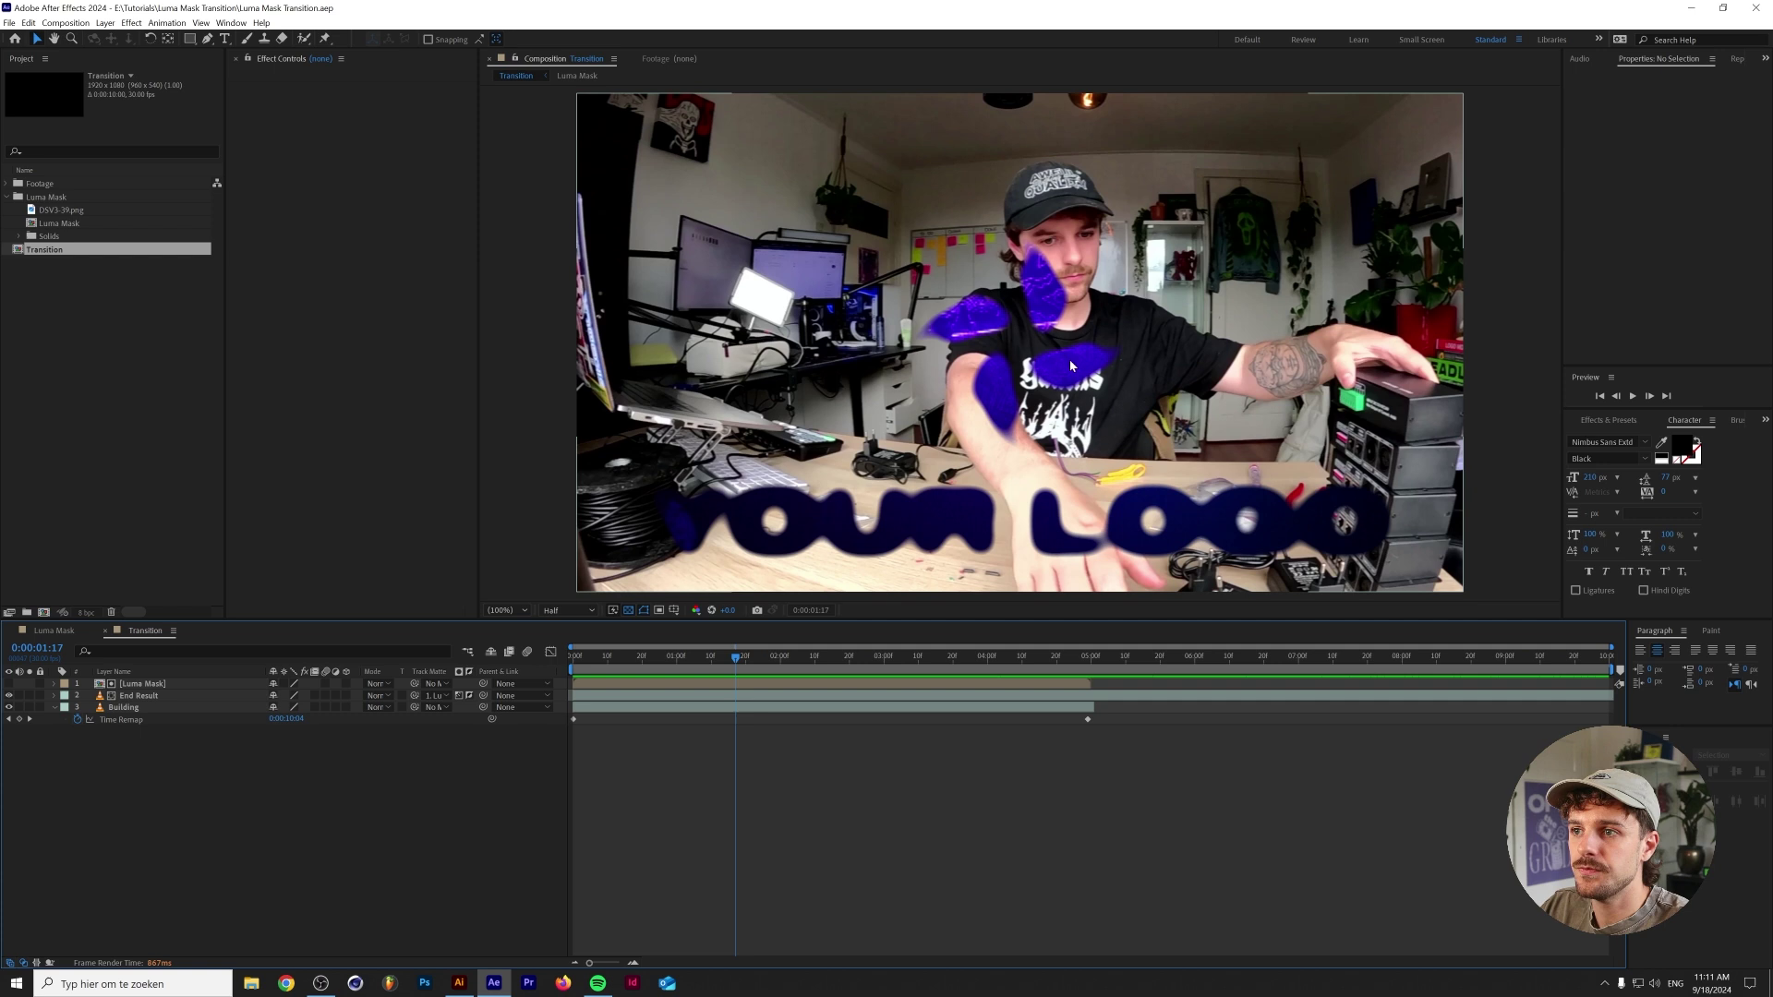
pyautogui.moveTo(744, 662); pyautogui.dragTo(871, 674)
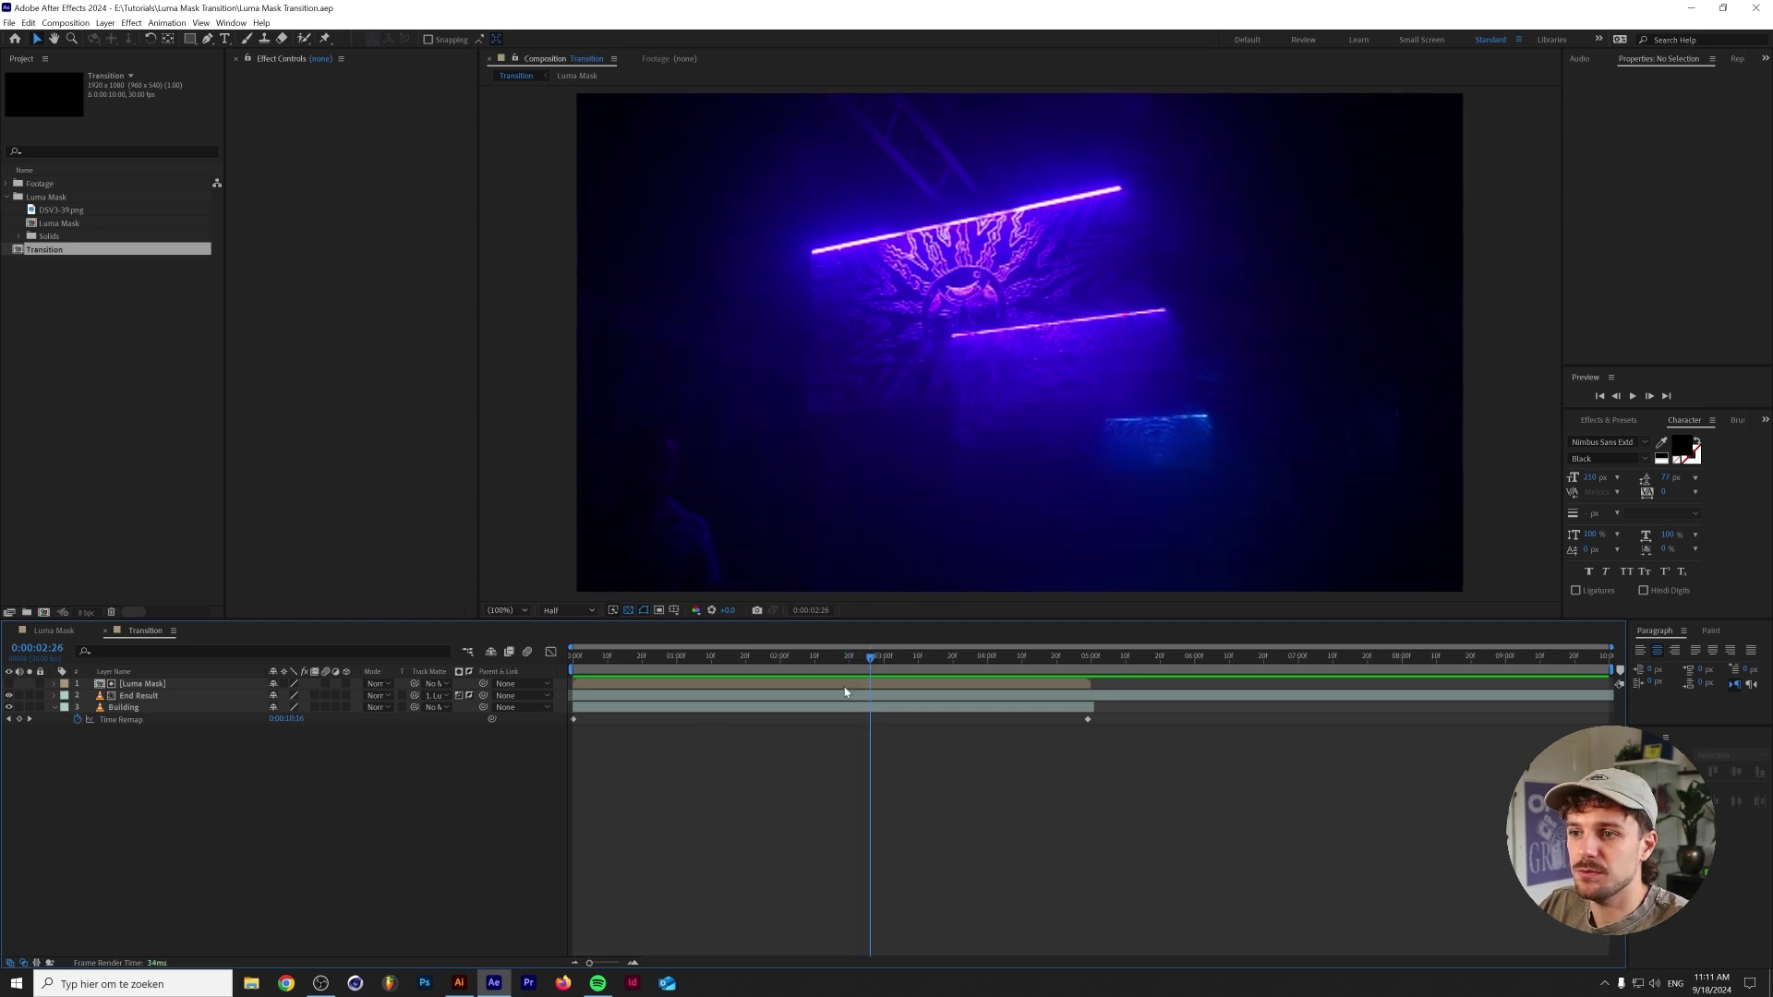
# Delete the Luma Mask layer and check the footage underneath at the one-second mark.
pyautogui.click(164, 685)
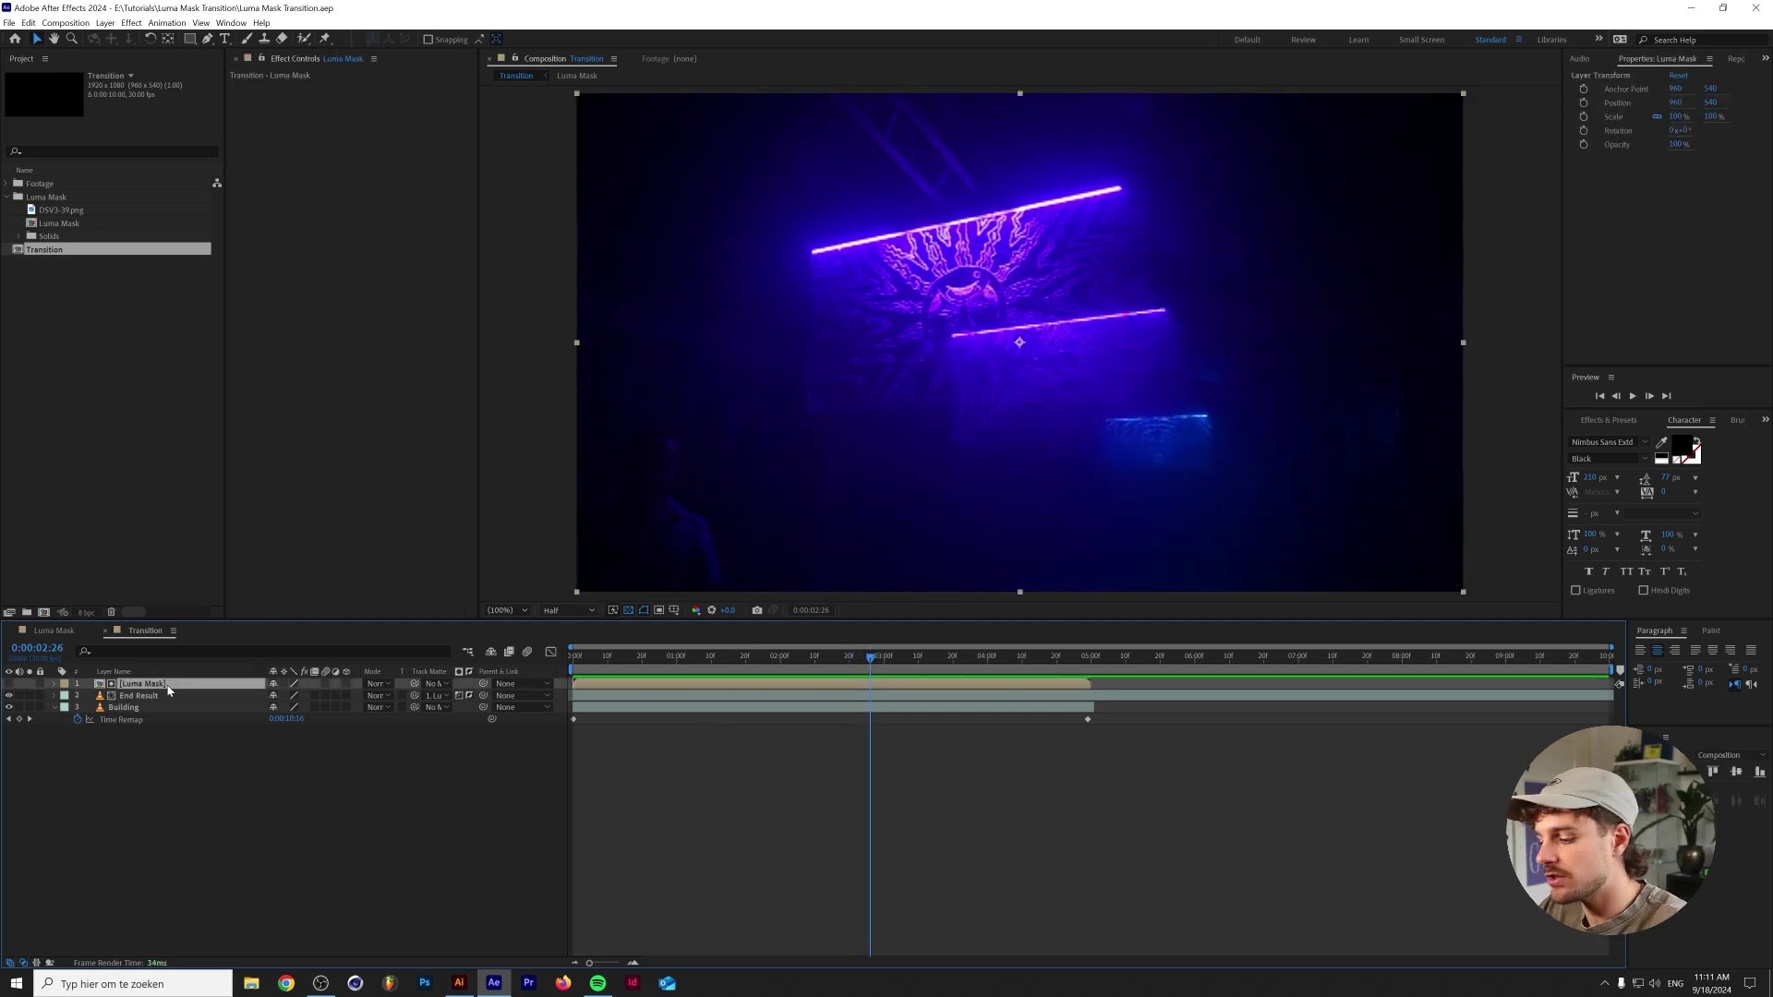
pyautogui.press('Delete')
pyautogui.moveTo(756, 672); pyautogui.dragTo(677, 673)
pyautogui.click(10, 684)
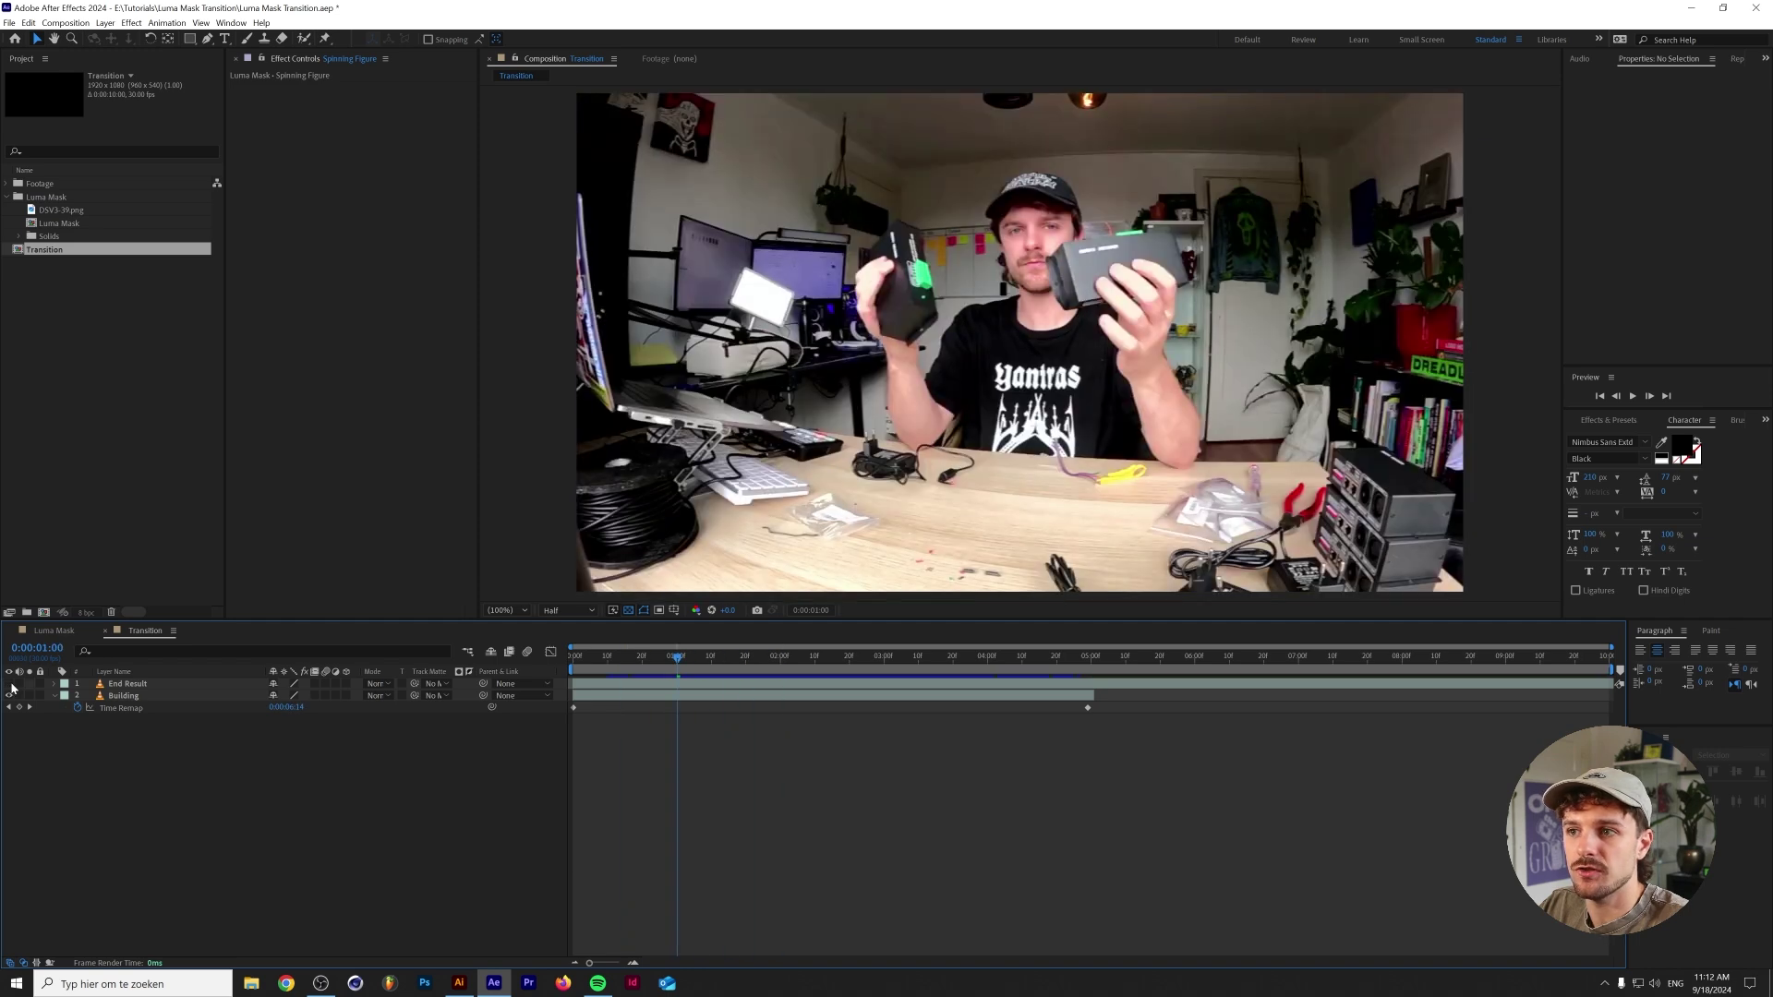
pyautogui.click(10, 685)
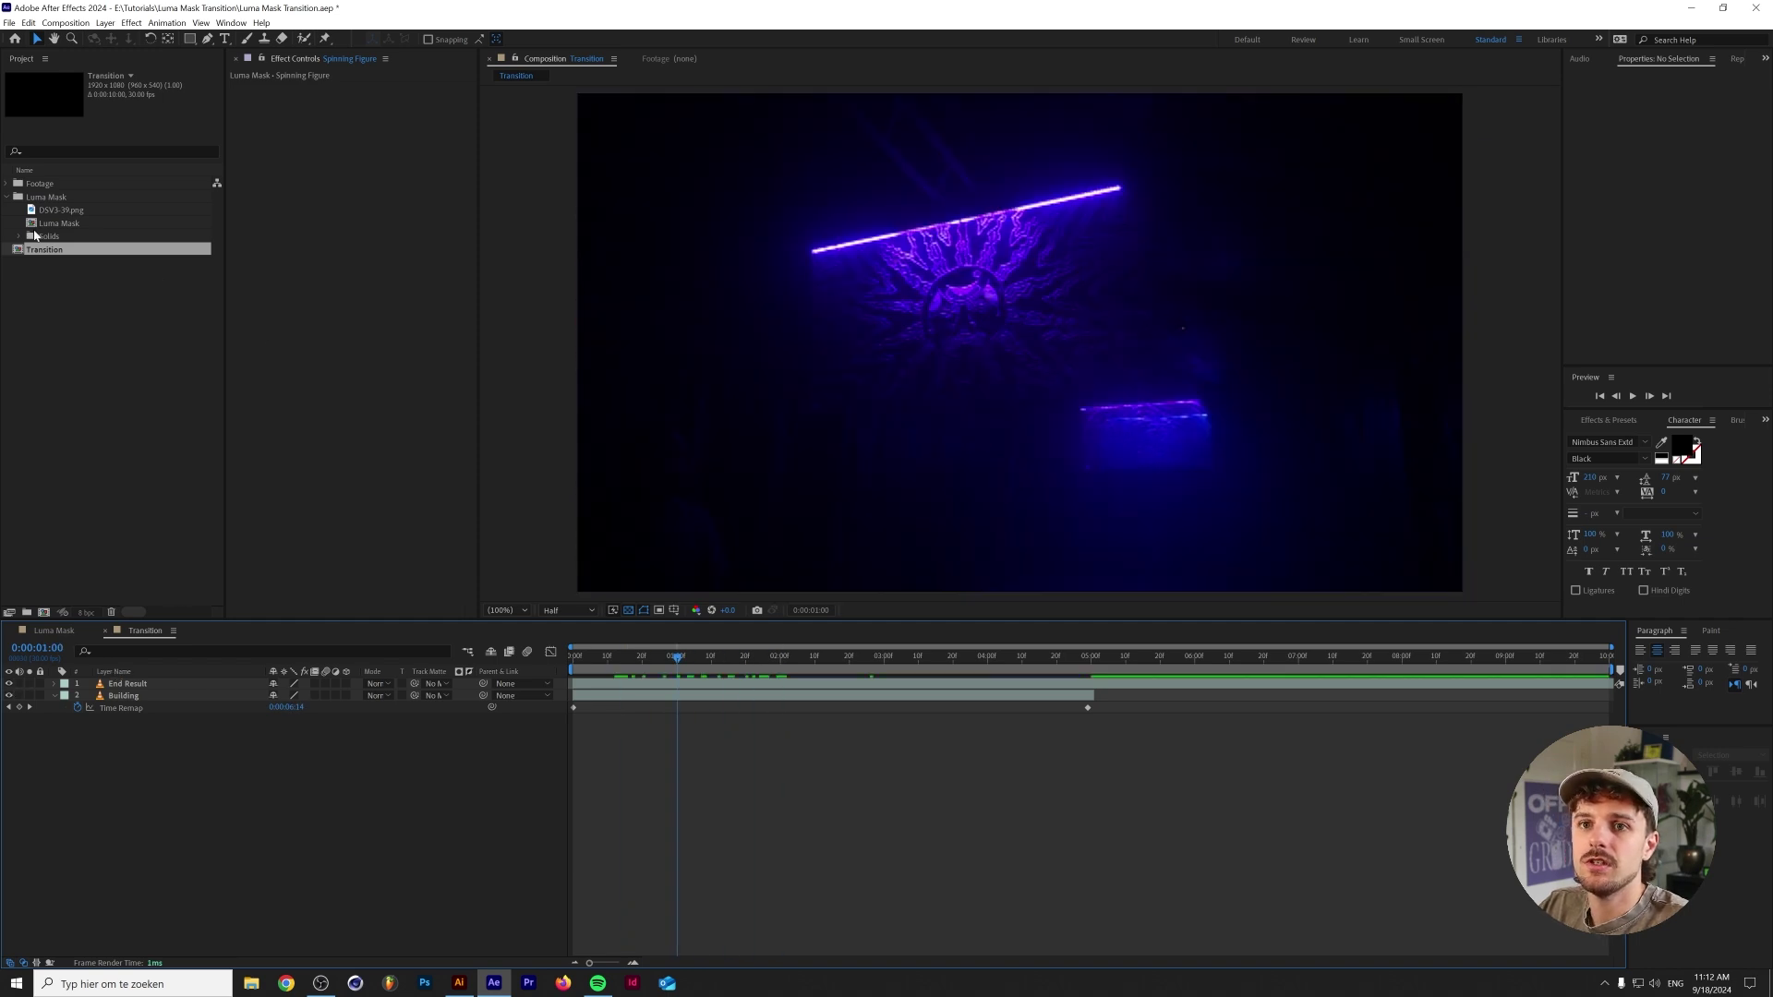
# Re-add the Luma Mask comp as the top layer and make it End Result's inverted luma matte.
pyautogui.click(63, 226)
pyautogui.moveTo(146, 570); pyautogui.dragTo(168, 678)
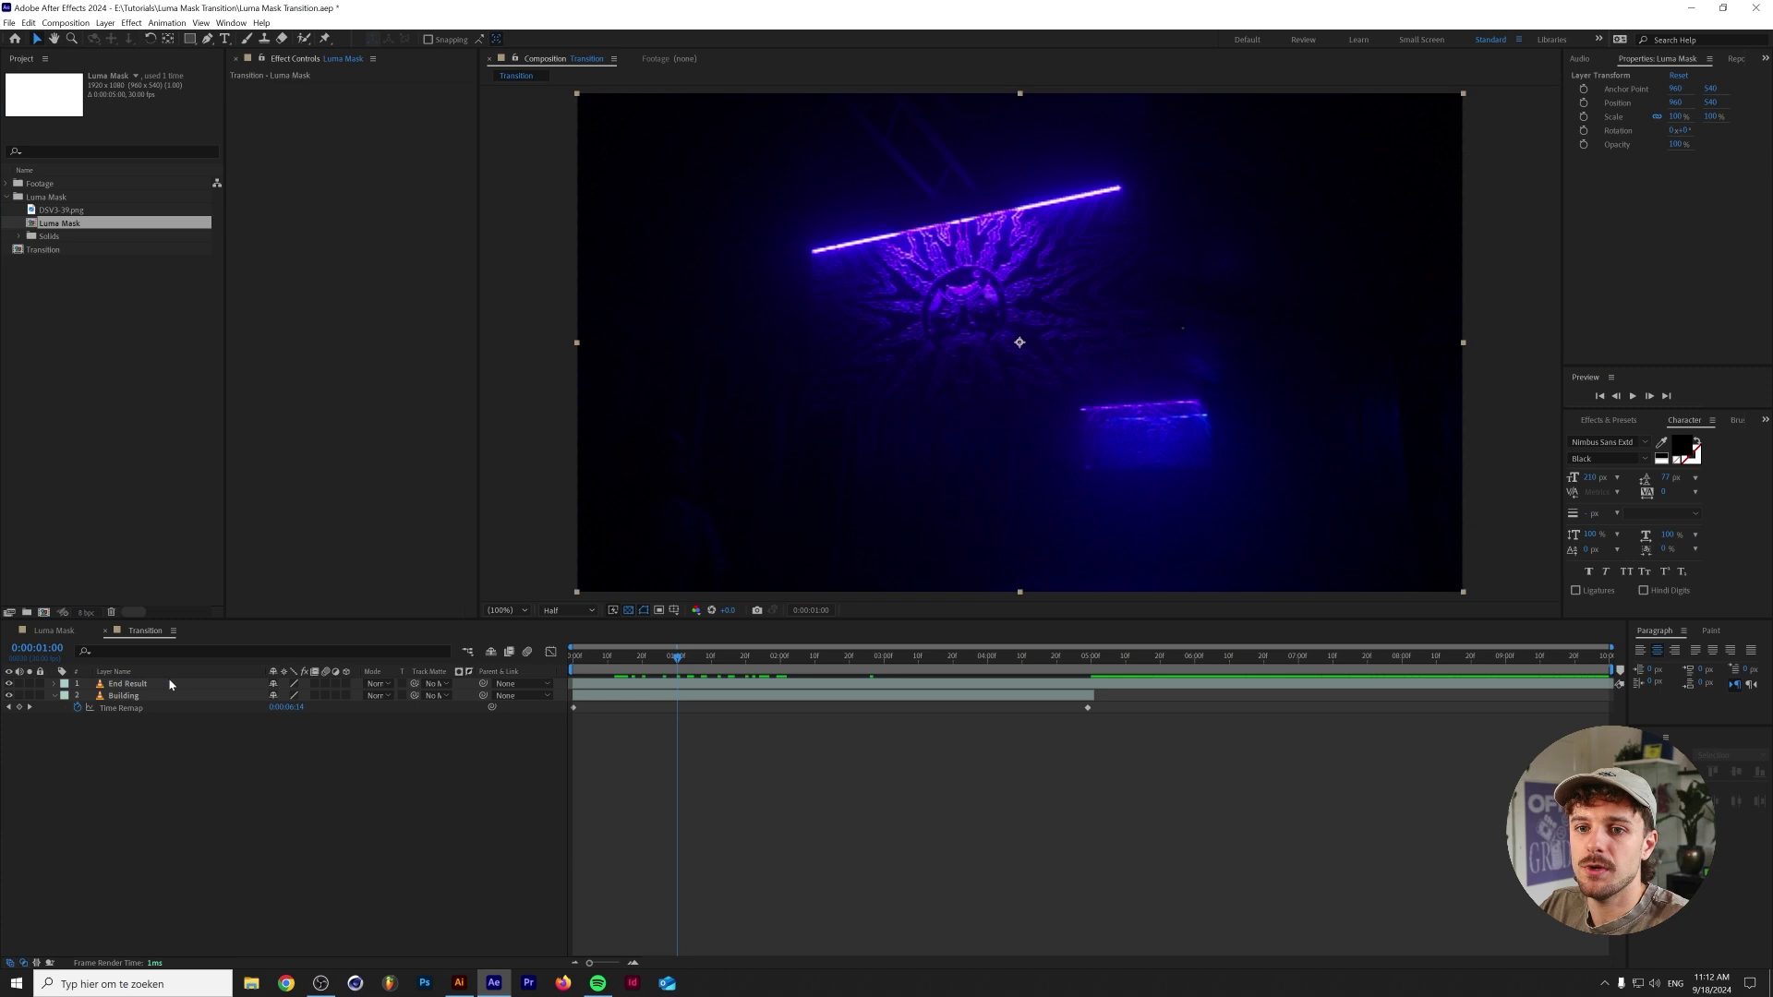
pyautogui.click(155, 702)
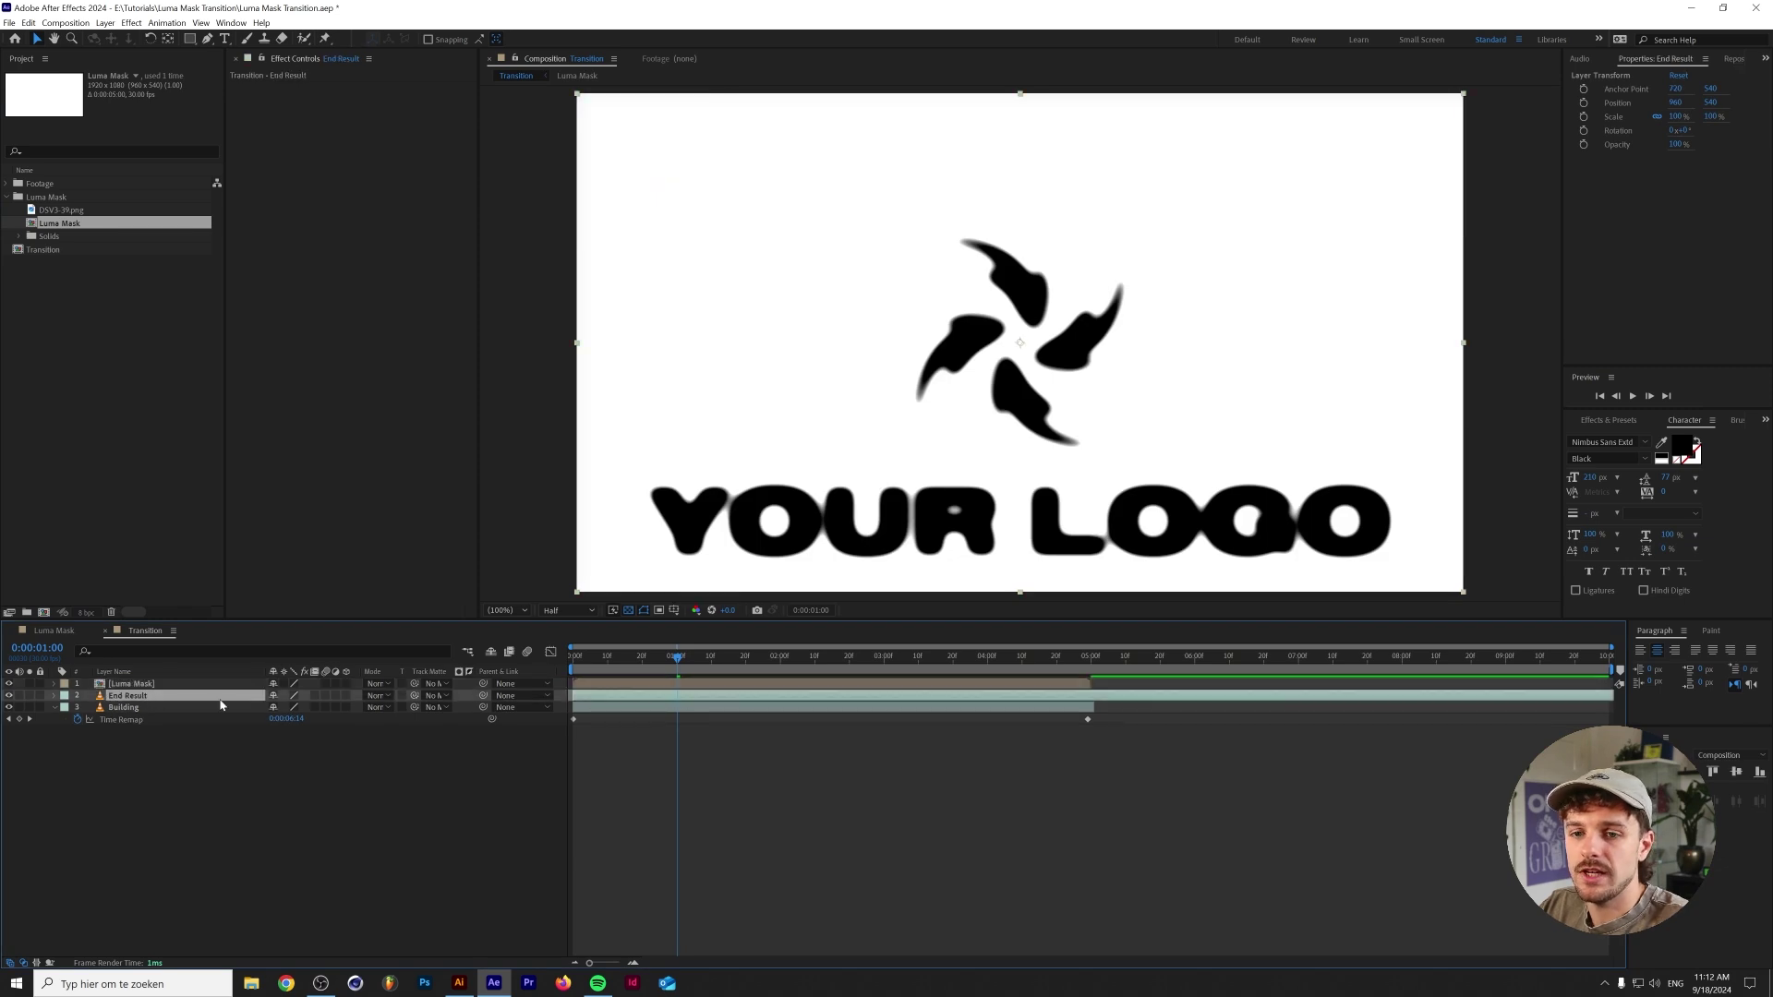
pyautogui.click(433, 698)
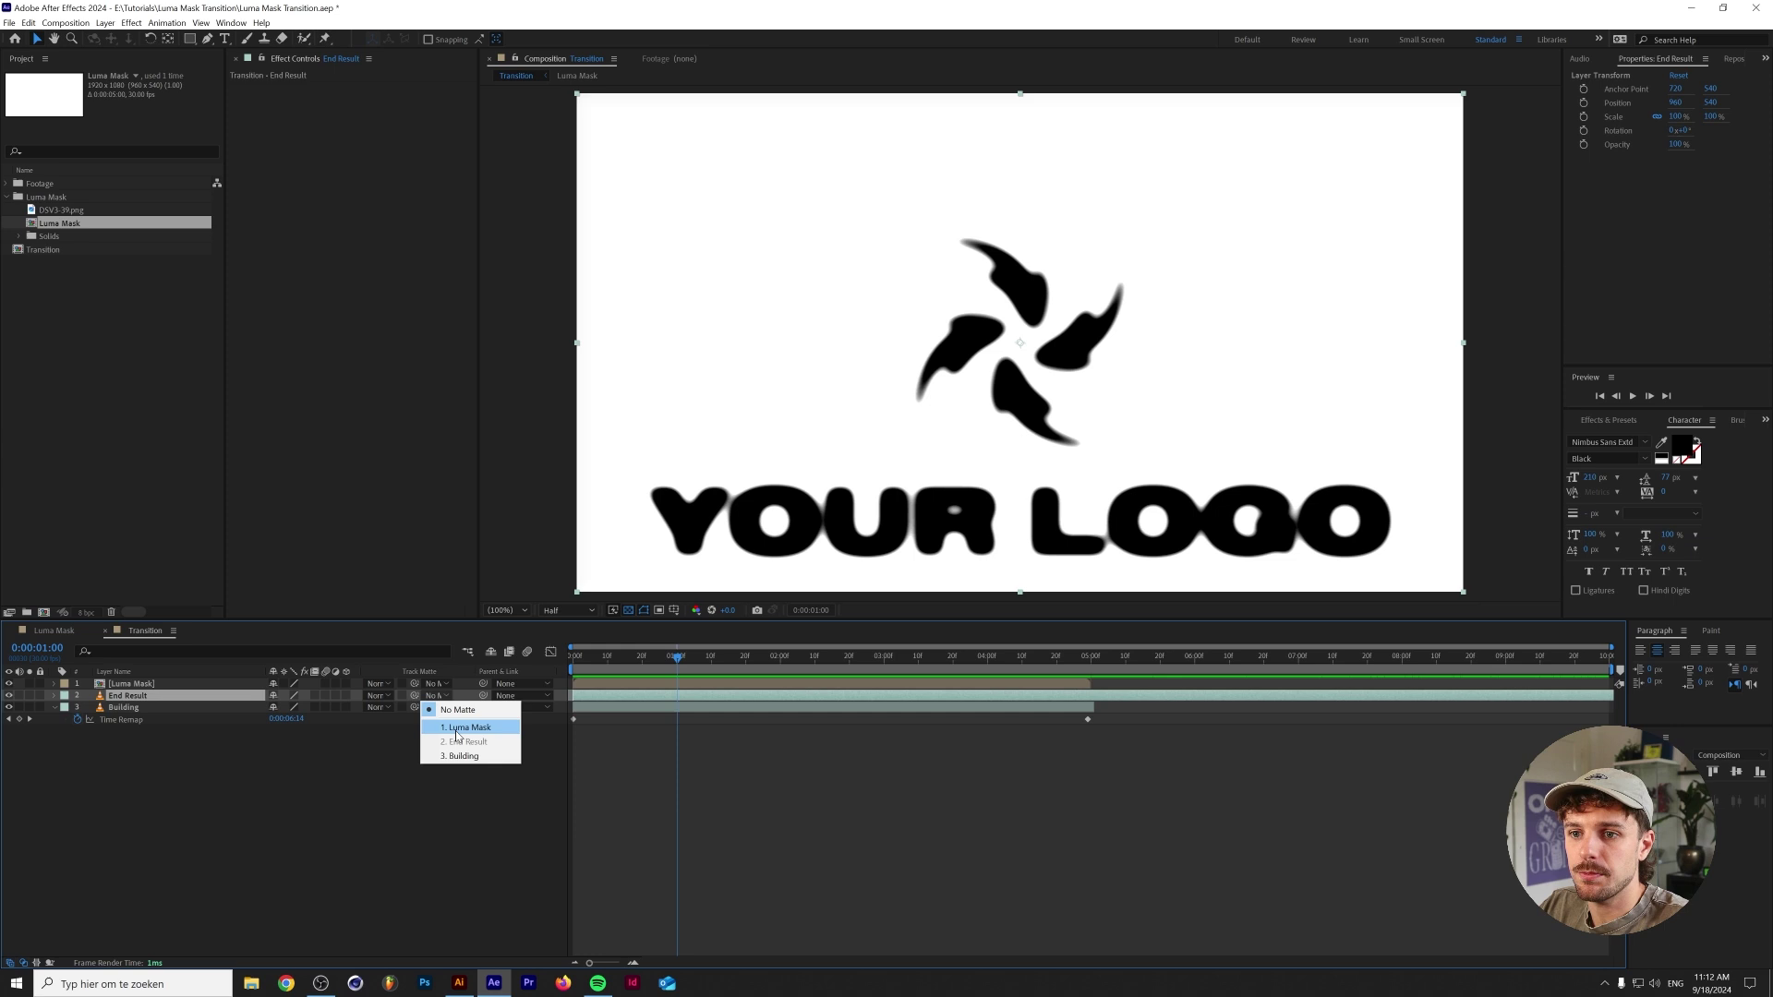
pyautogui.click(454, 728)
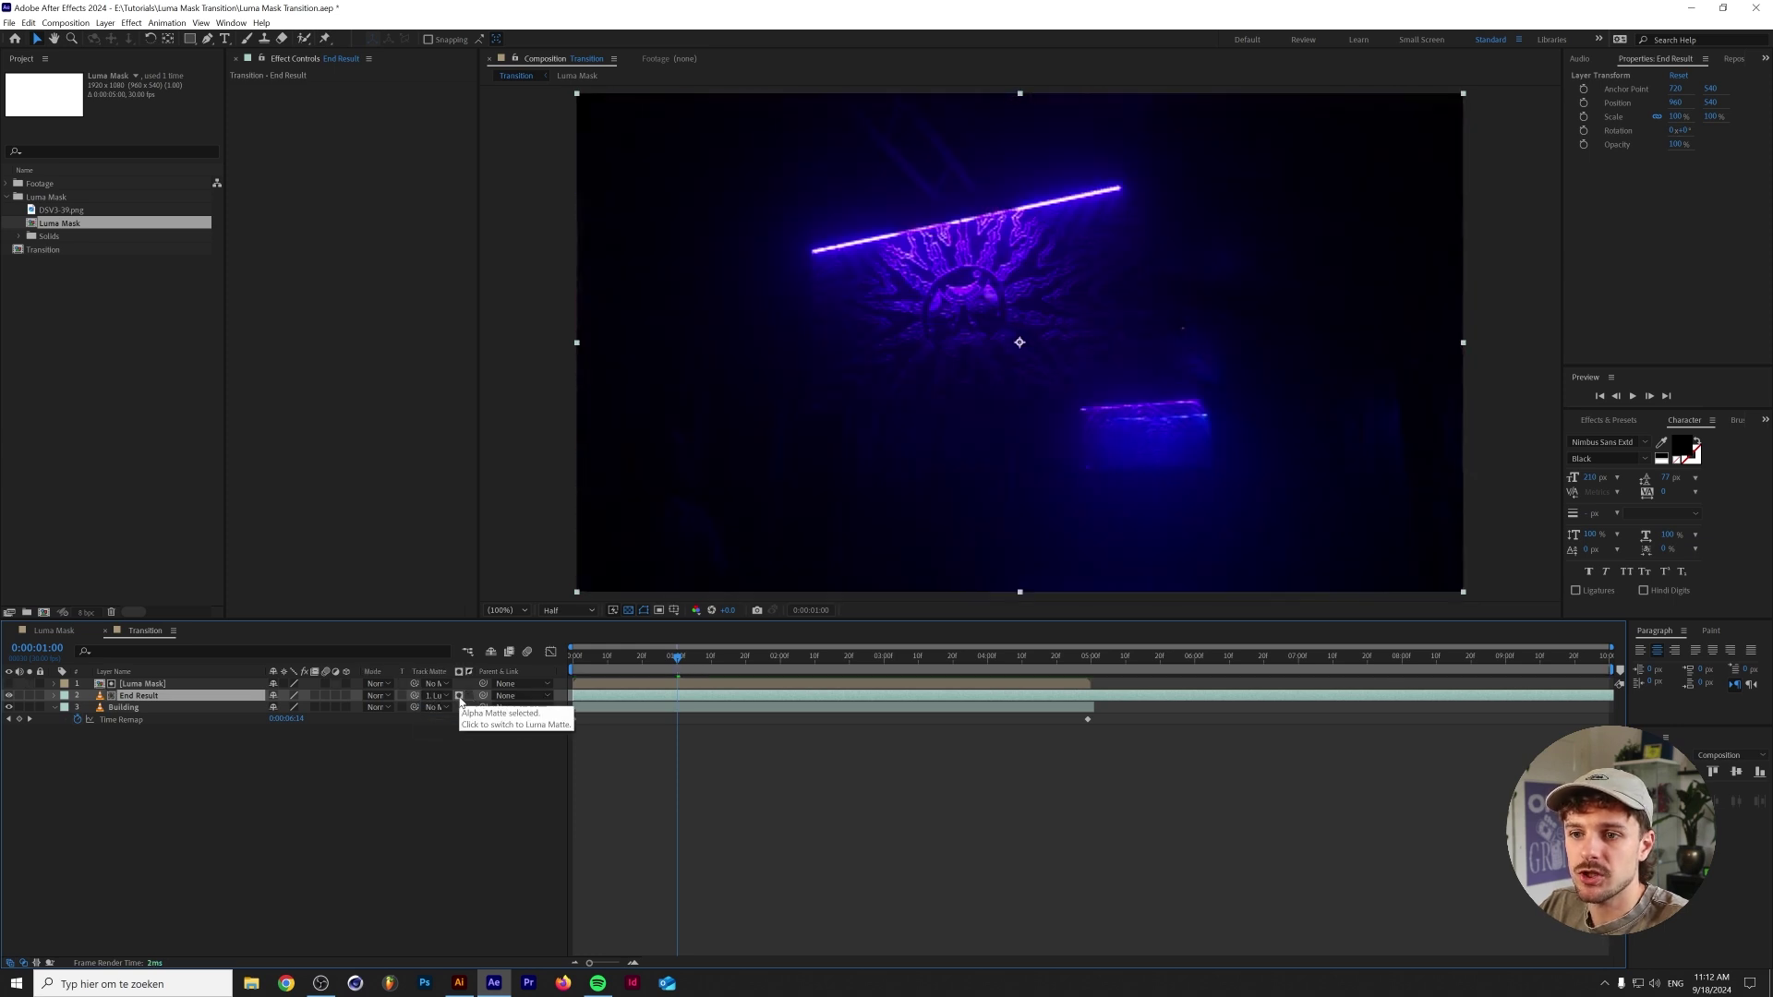
pyautogui.click(459, 696)
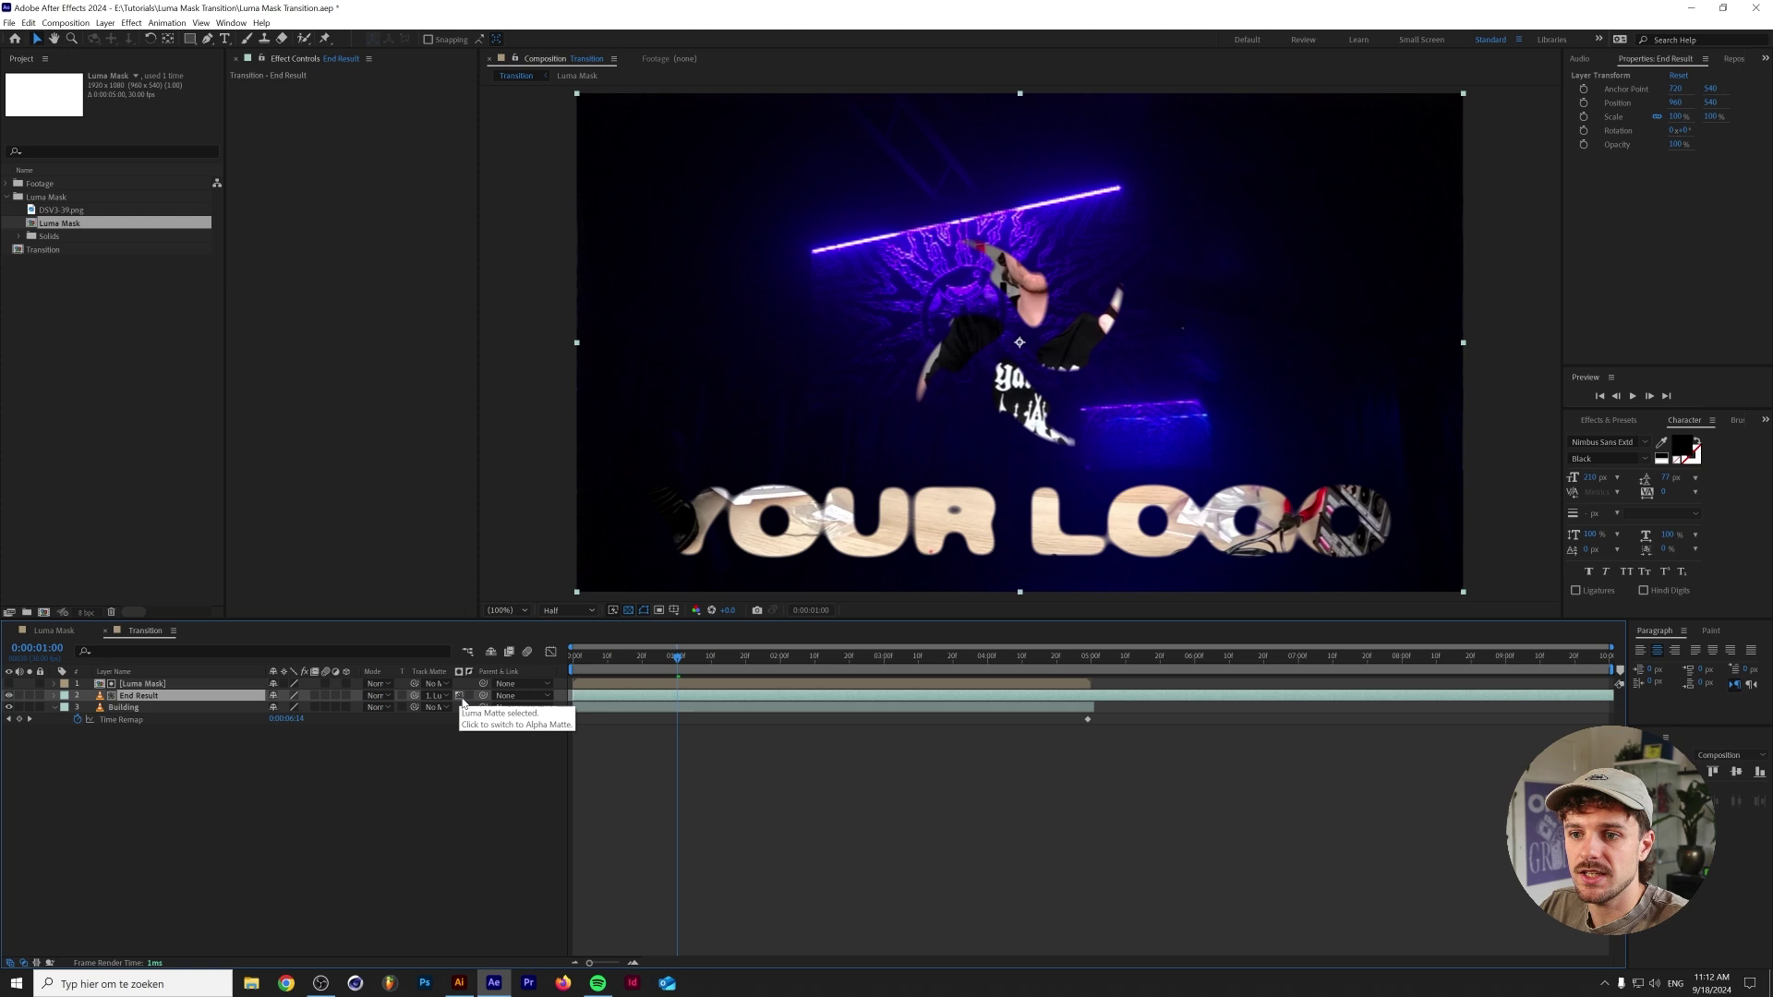
pyautogui.click(469, 696)
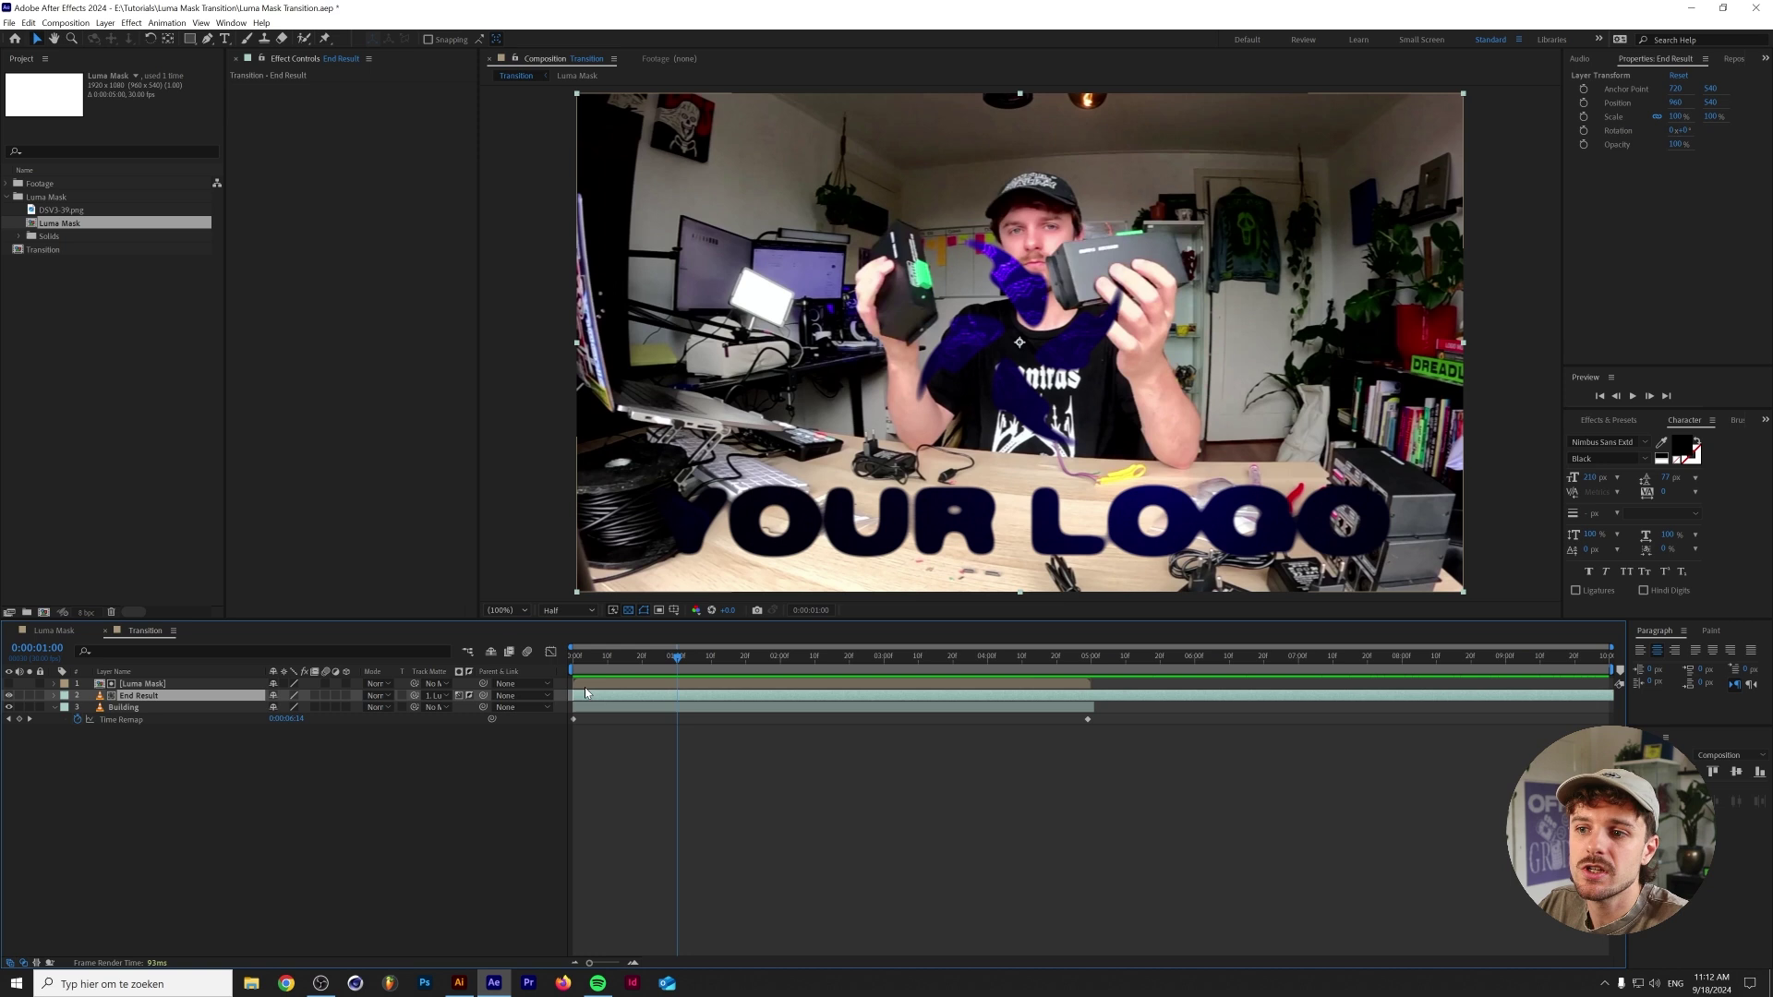
# Scrub to 0:00:02:04 and play back the transition to check it.
pyautogui.moveTo(679, 658); pyautogui.dragTo(805, 671)
pyautogui.press('space')
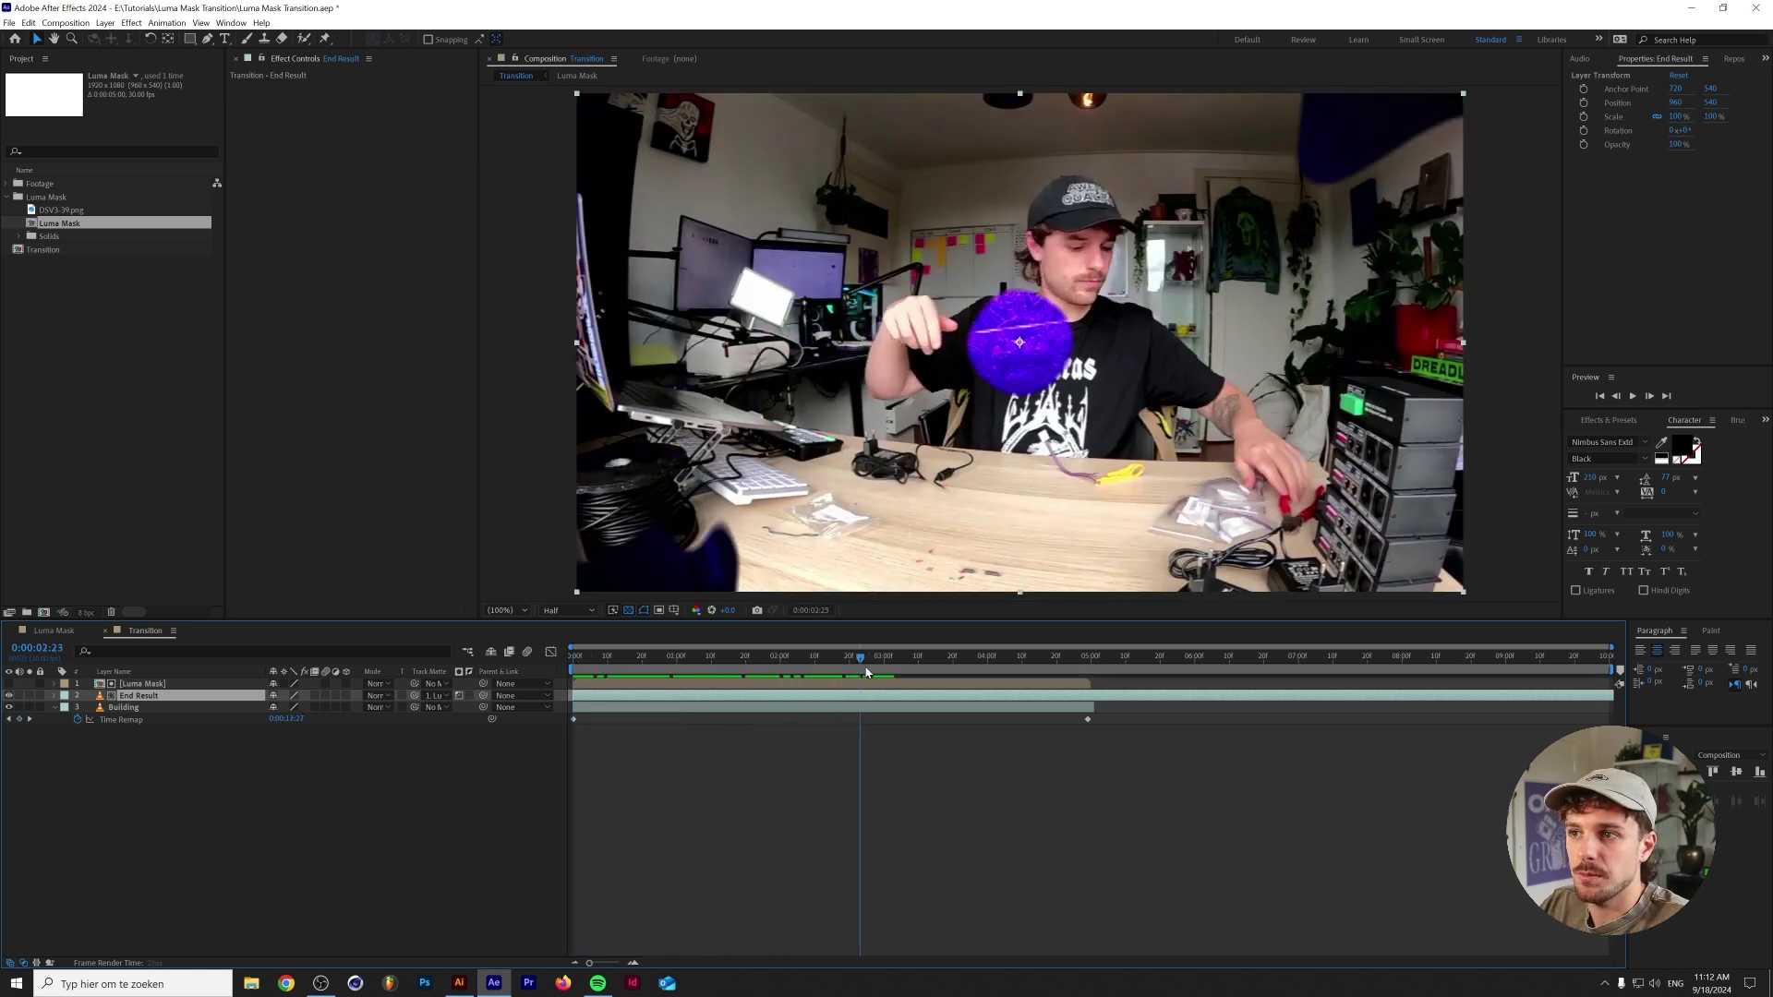
pyautogui.press('Home')
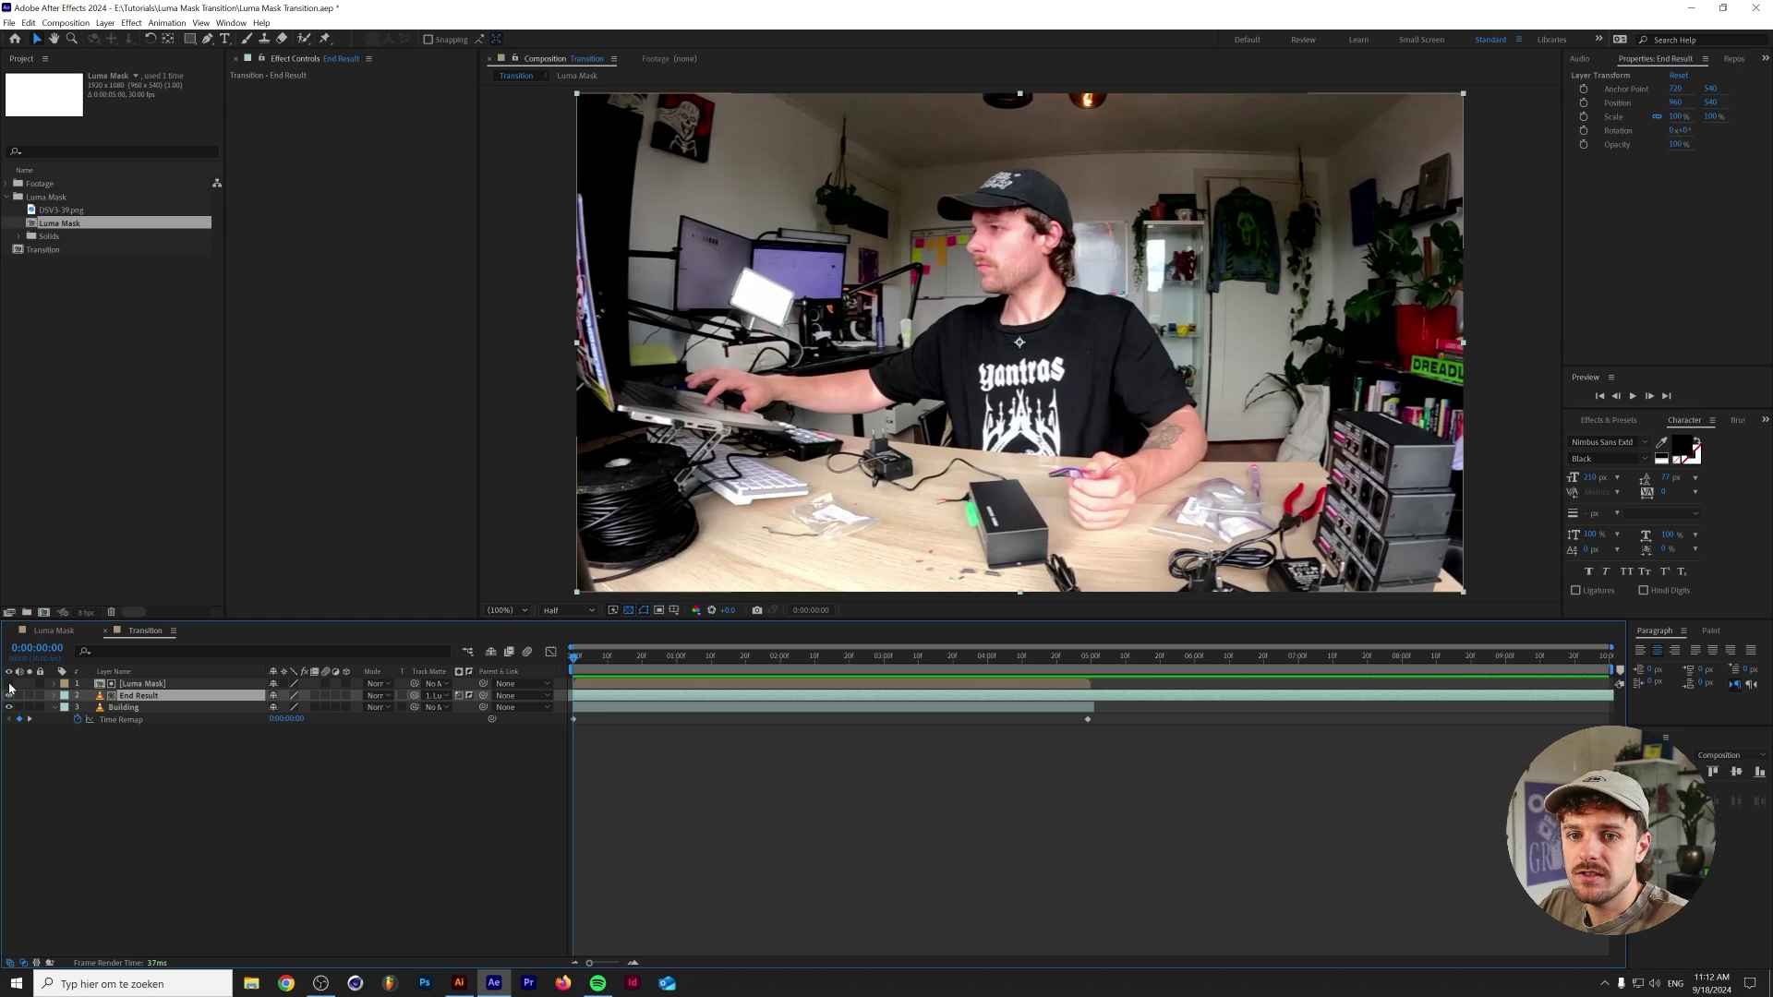
# Compare the transition with the Luma Mask layer shown and hidden at 0:00:01:12, then return to the Luma Mask comp.
pyautogui.click(10, 684)
pyautogui.click(9, 684)
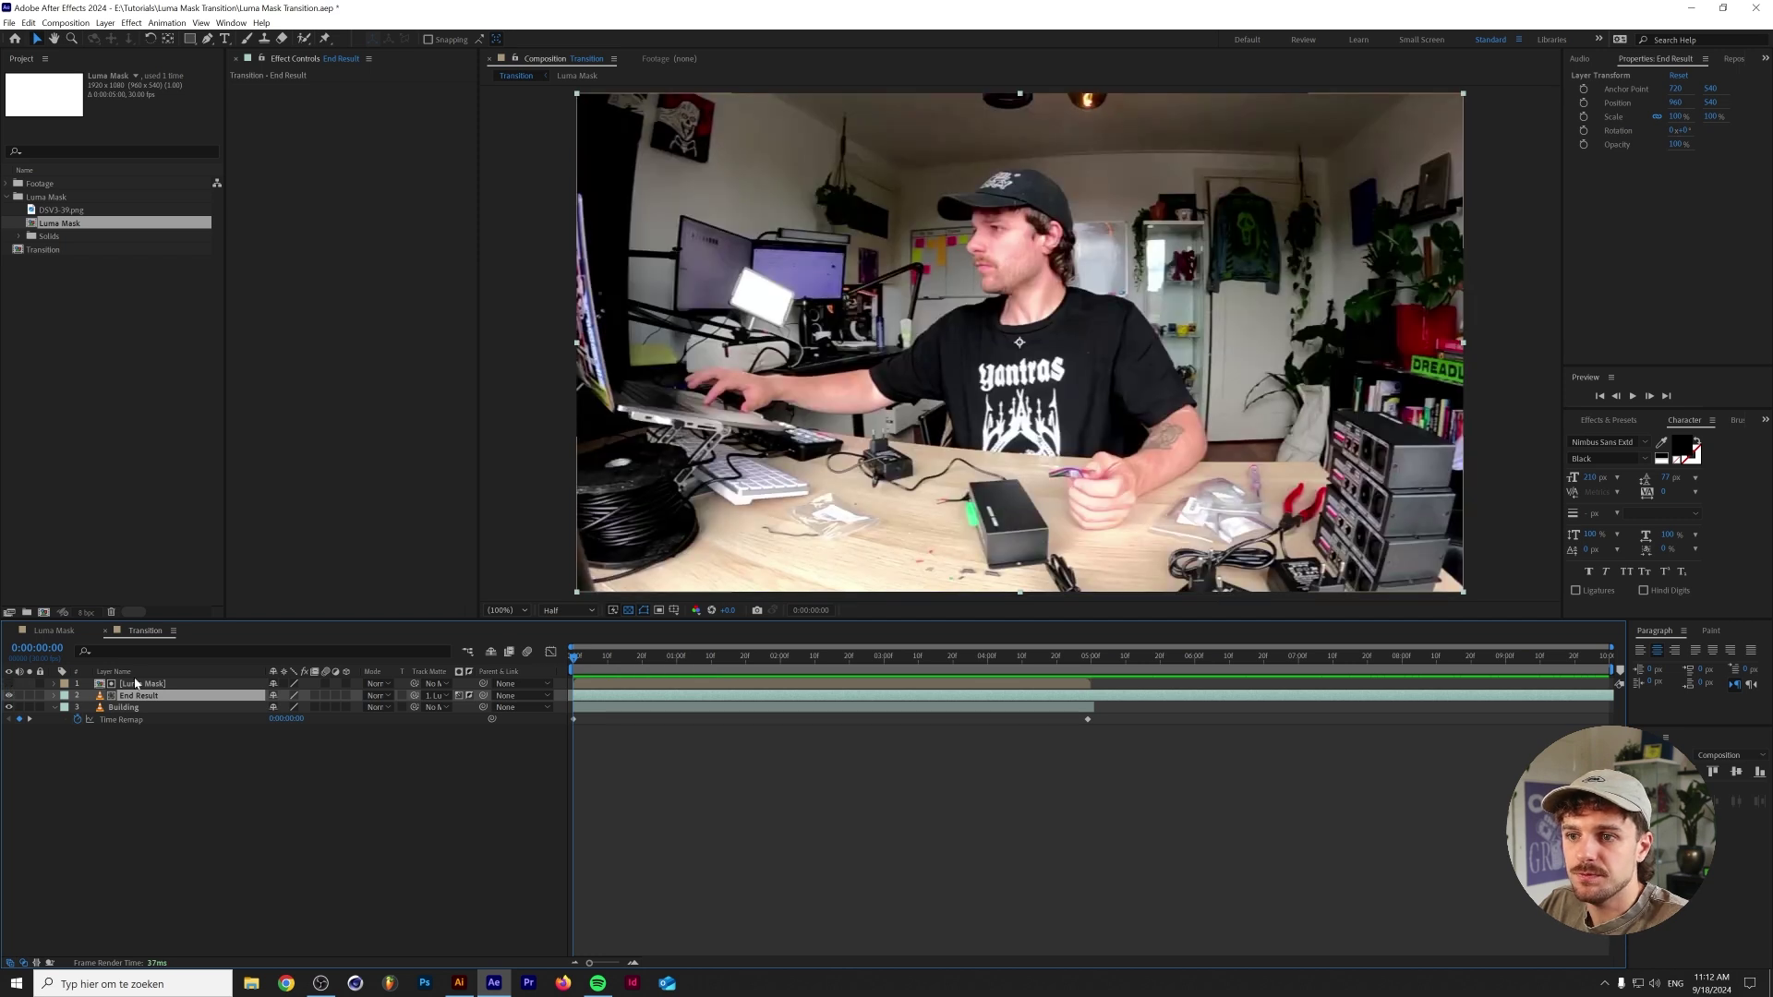
pyautogui.click(717, 657)
pyautogui.click(9, 684)
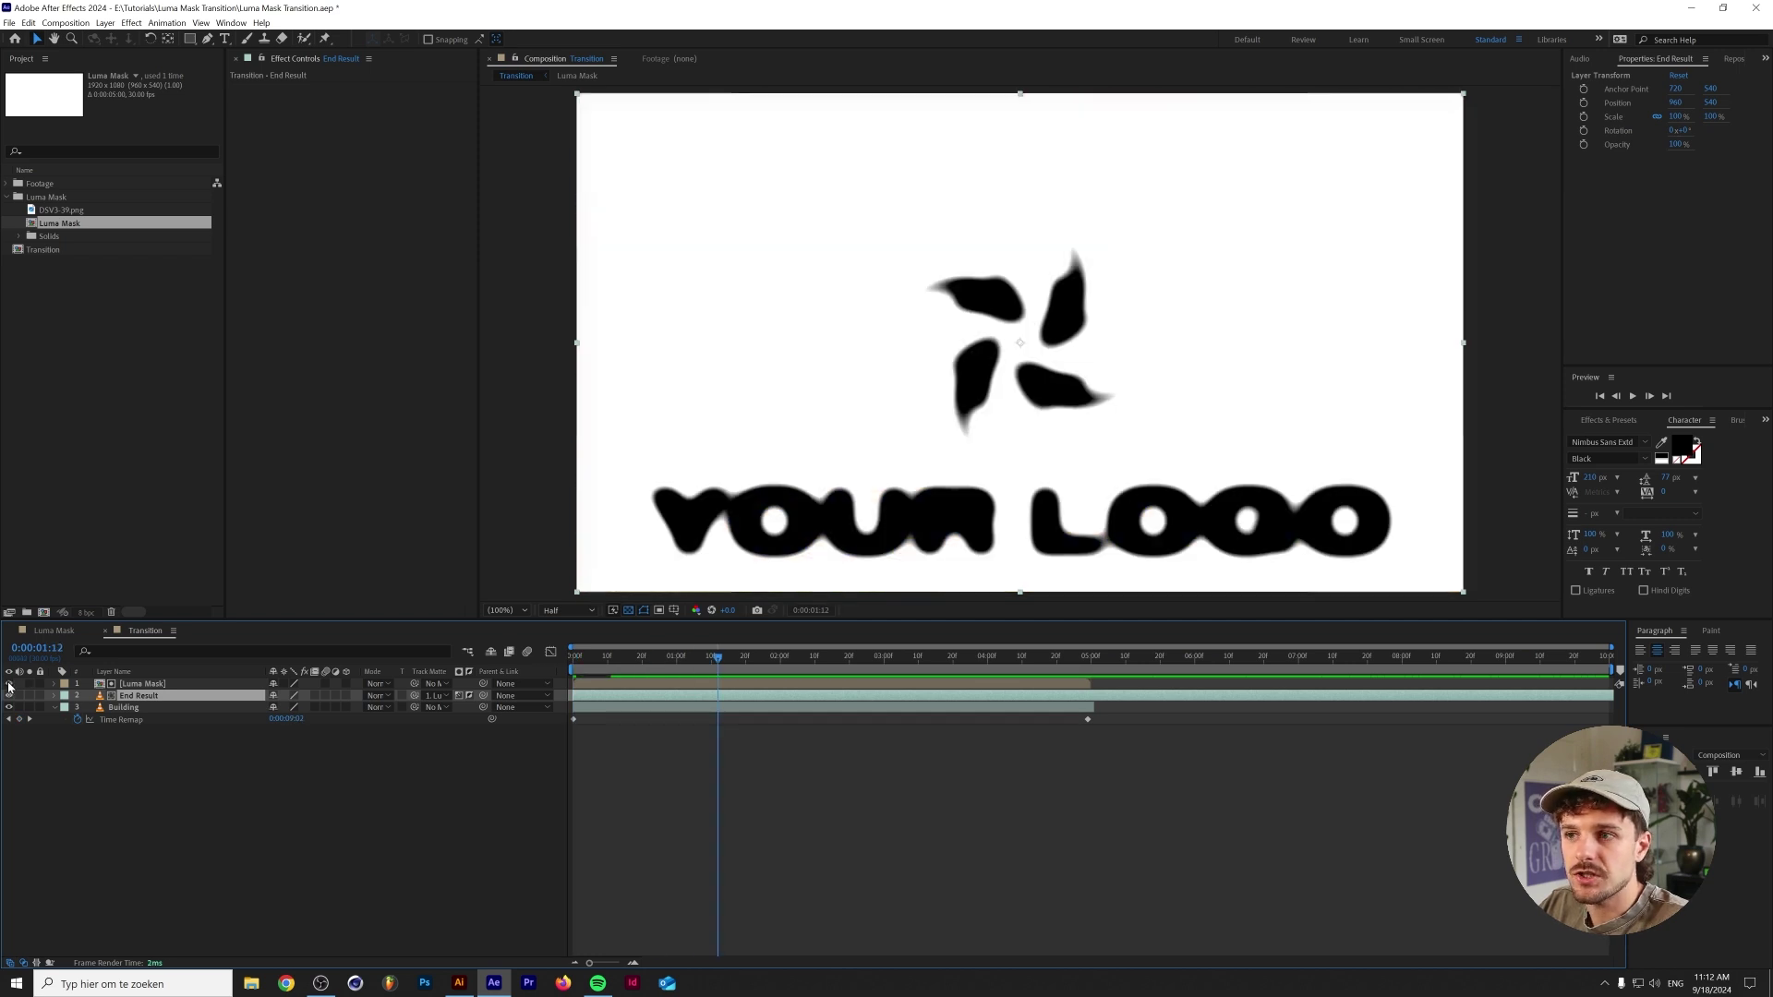
pyautogui.click(9, 685)
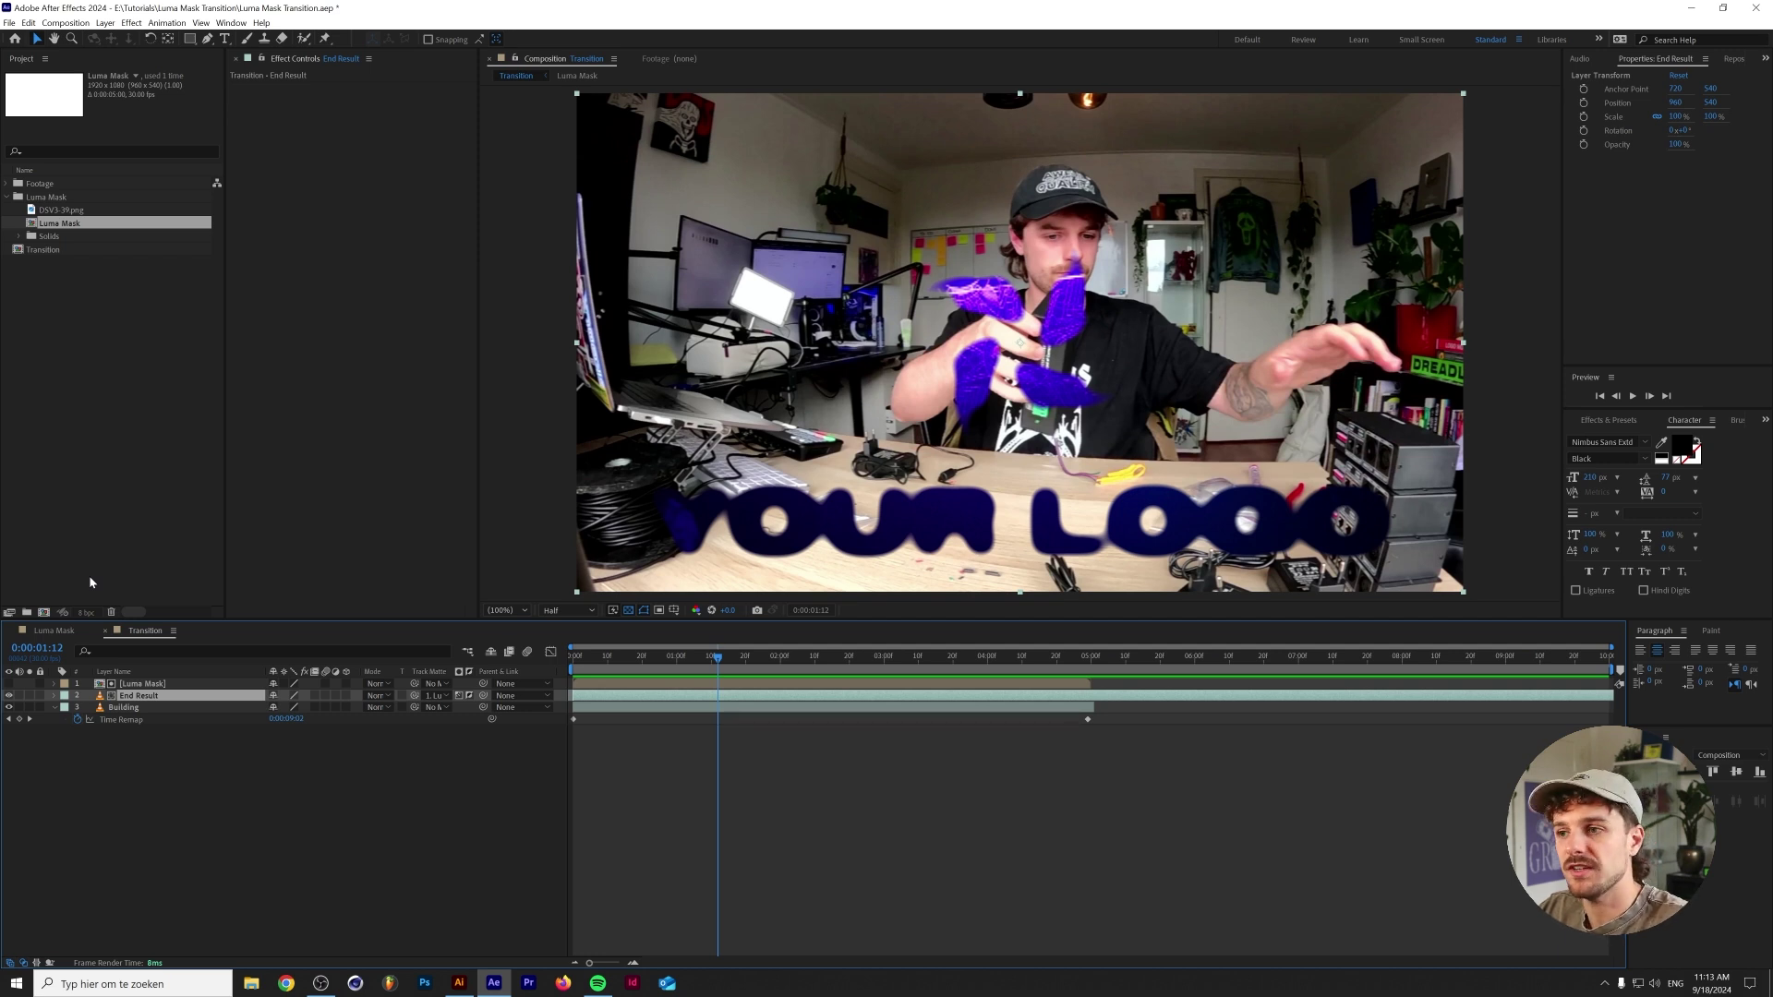
pyautogui.click(54, 630)
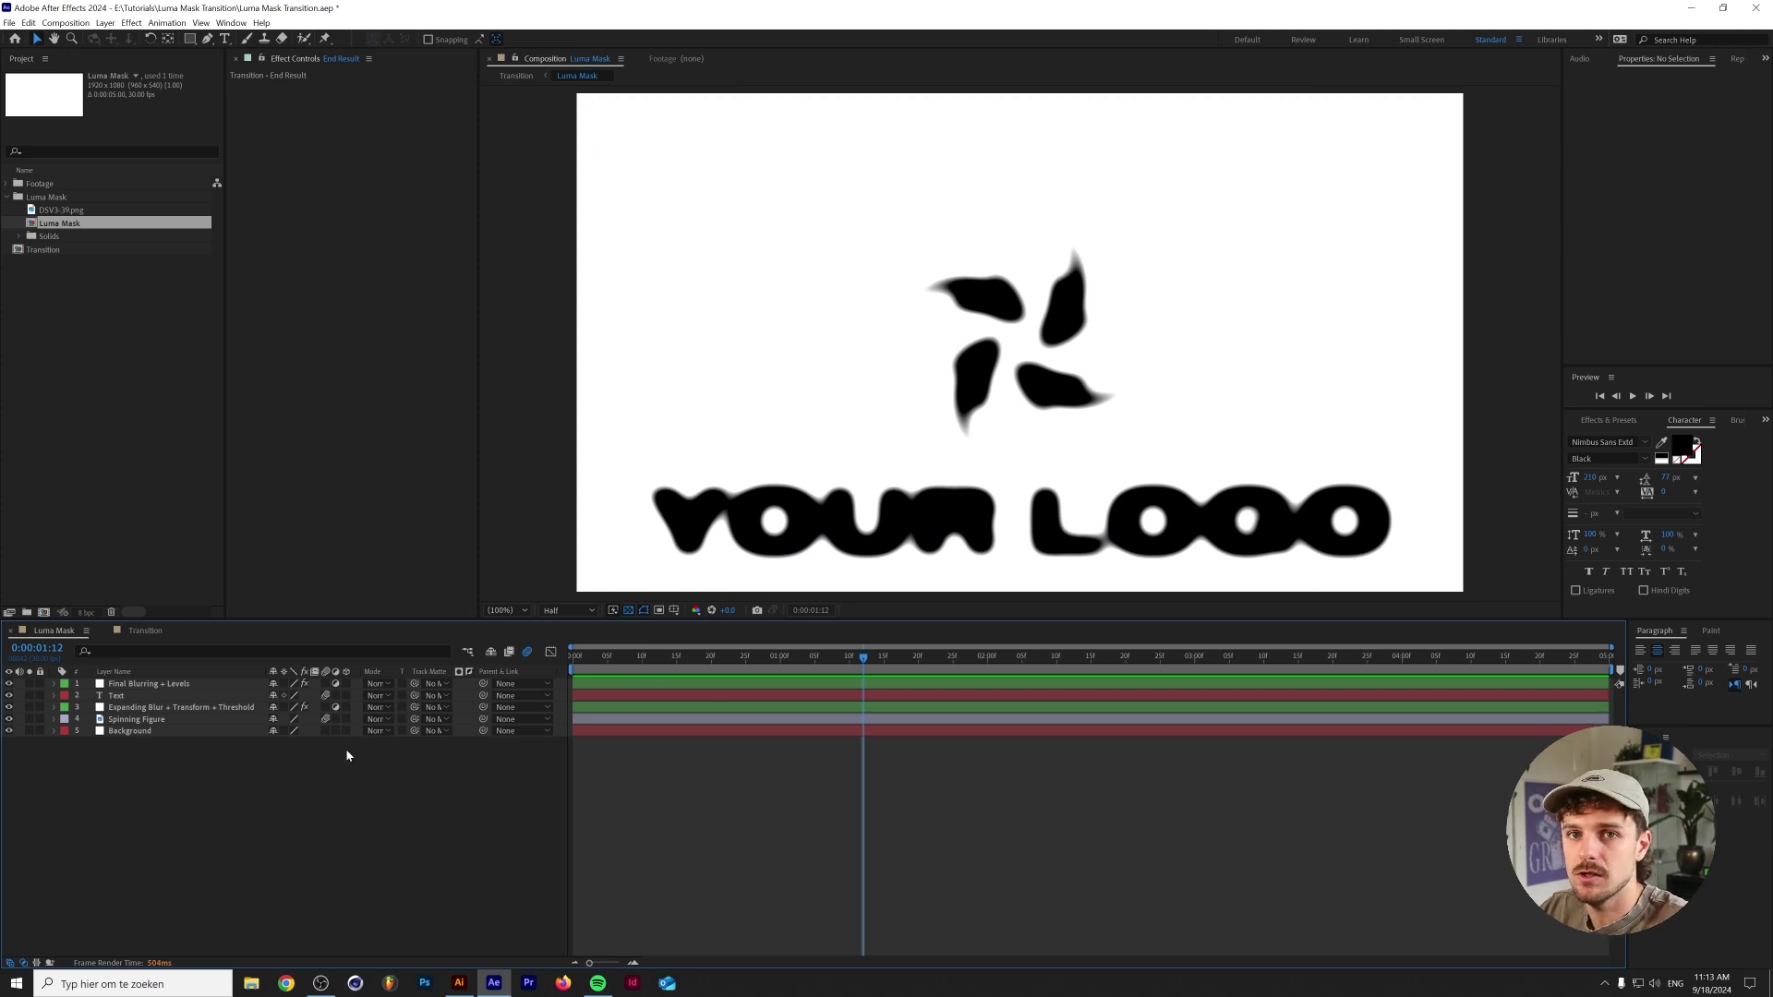
# Replay the logo mask animation from the start and scrub back to the text rising in.
pyautogui.press('Home')
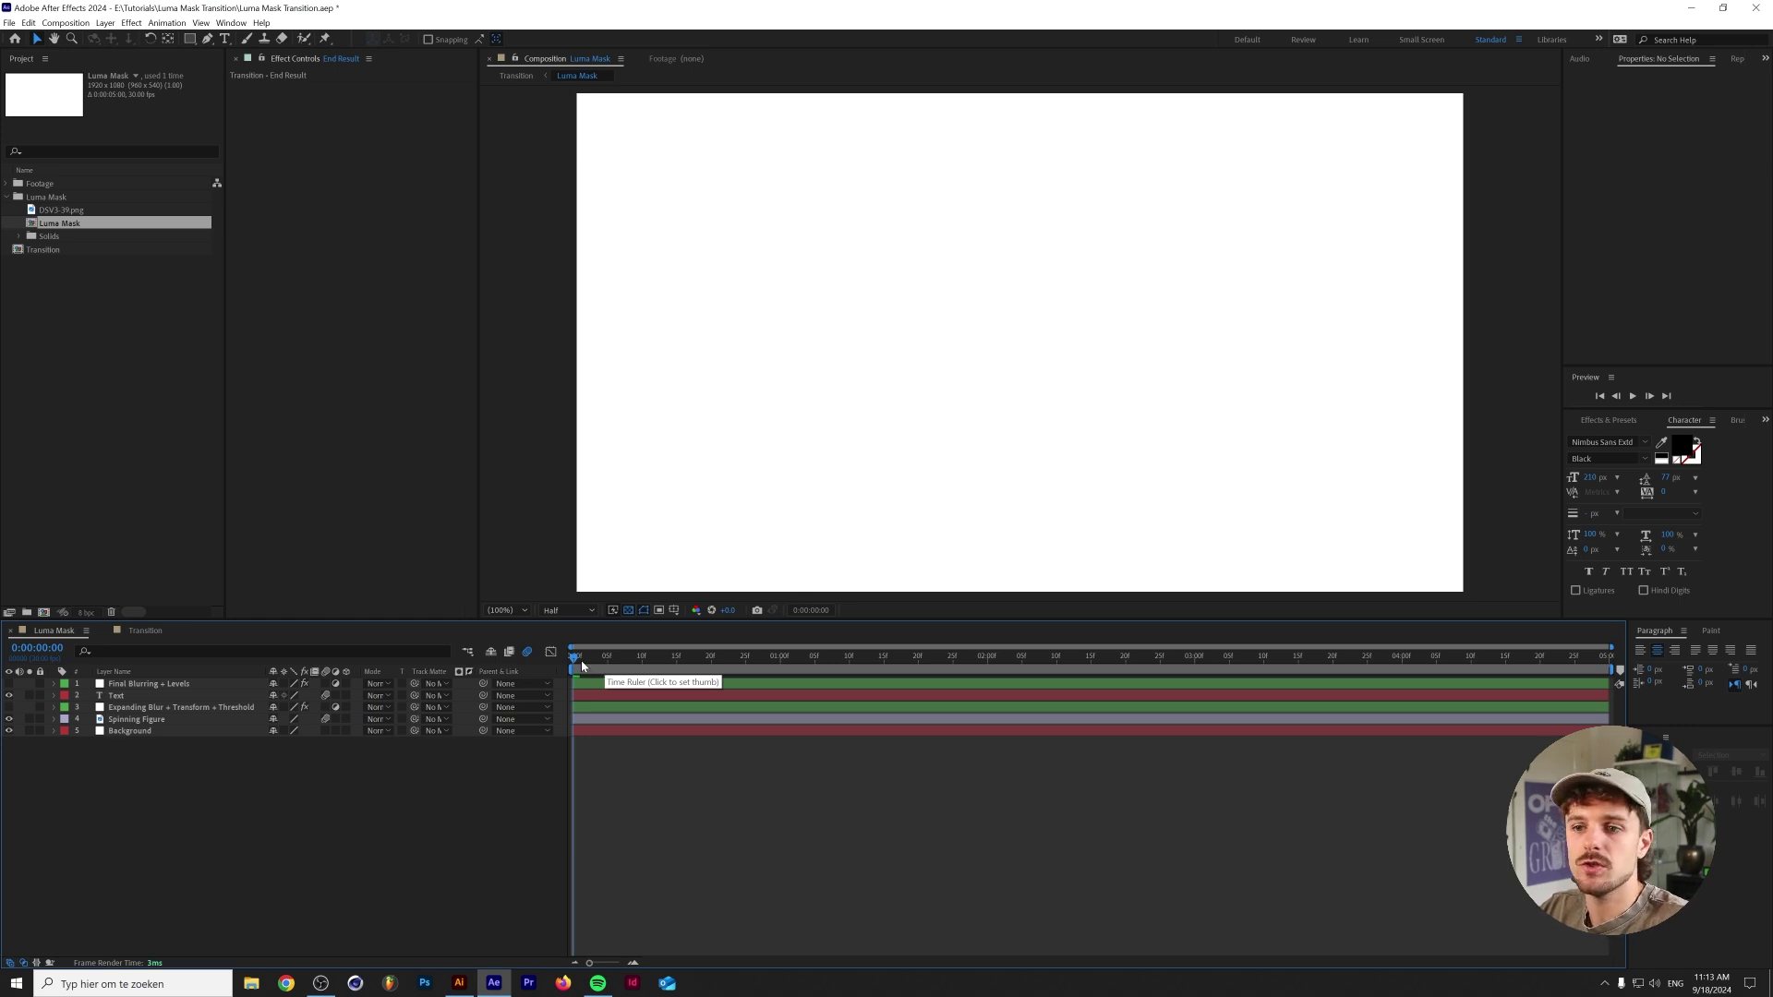
pyautogui.press('space')
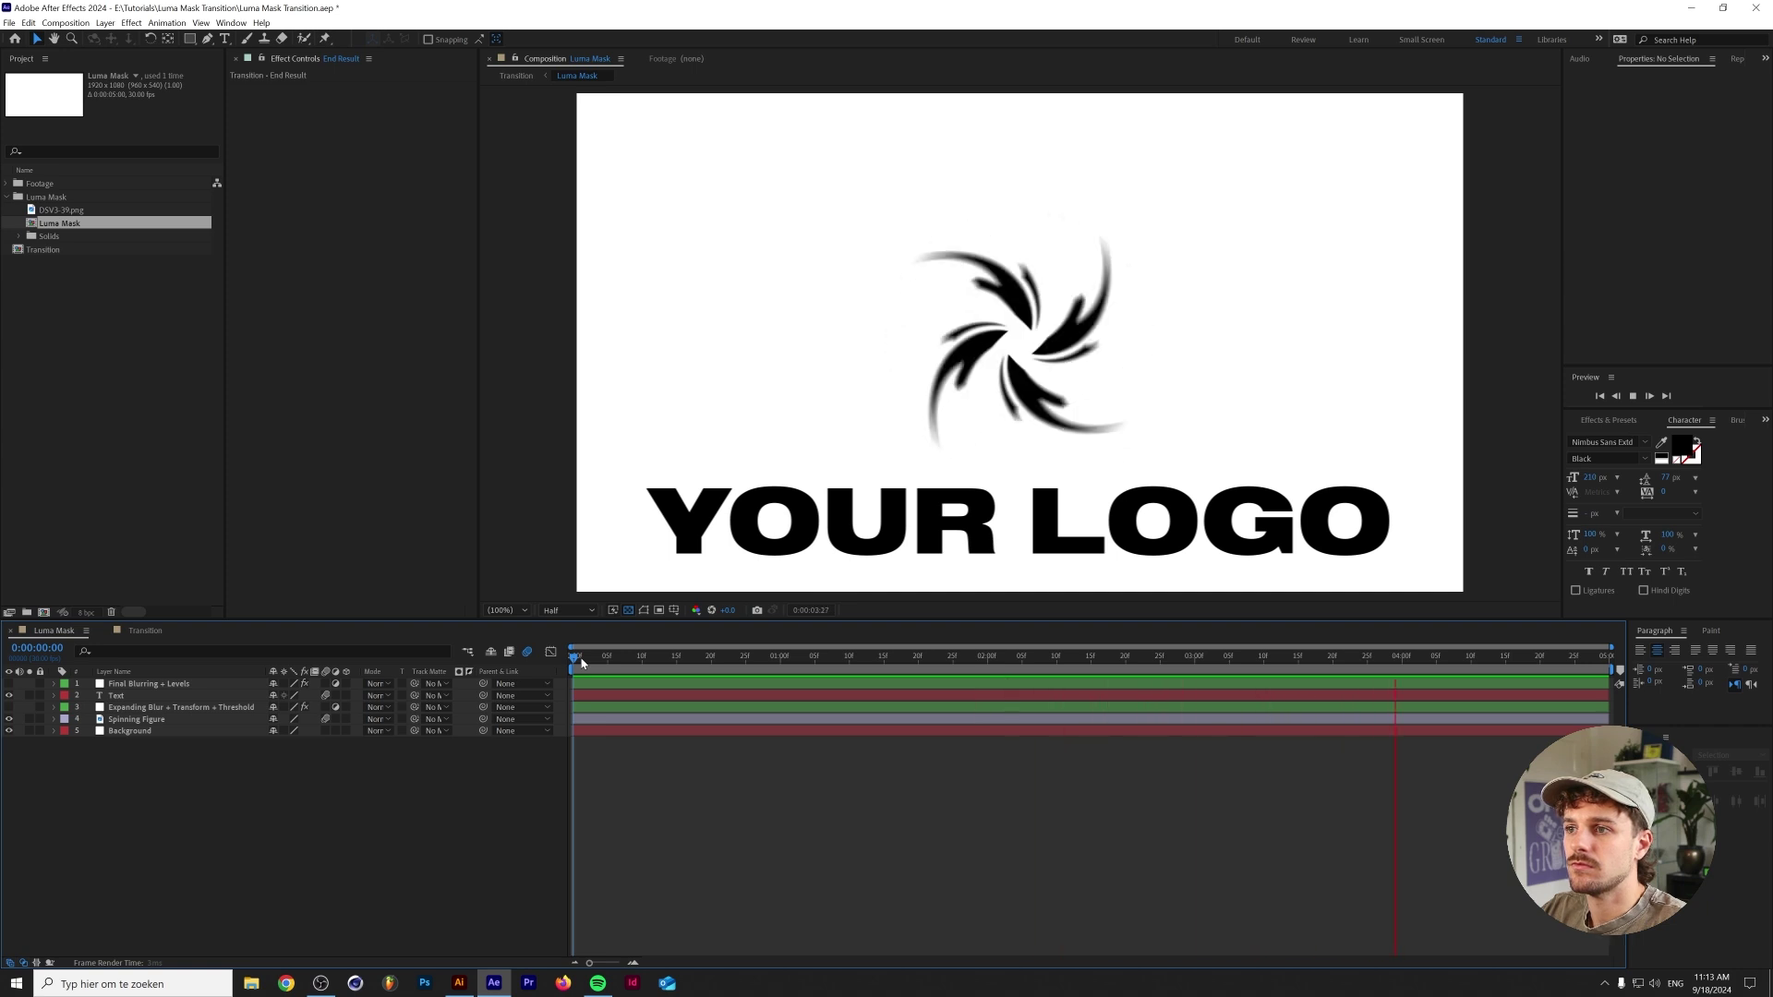
pyautogui.press('space')
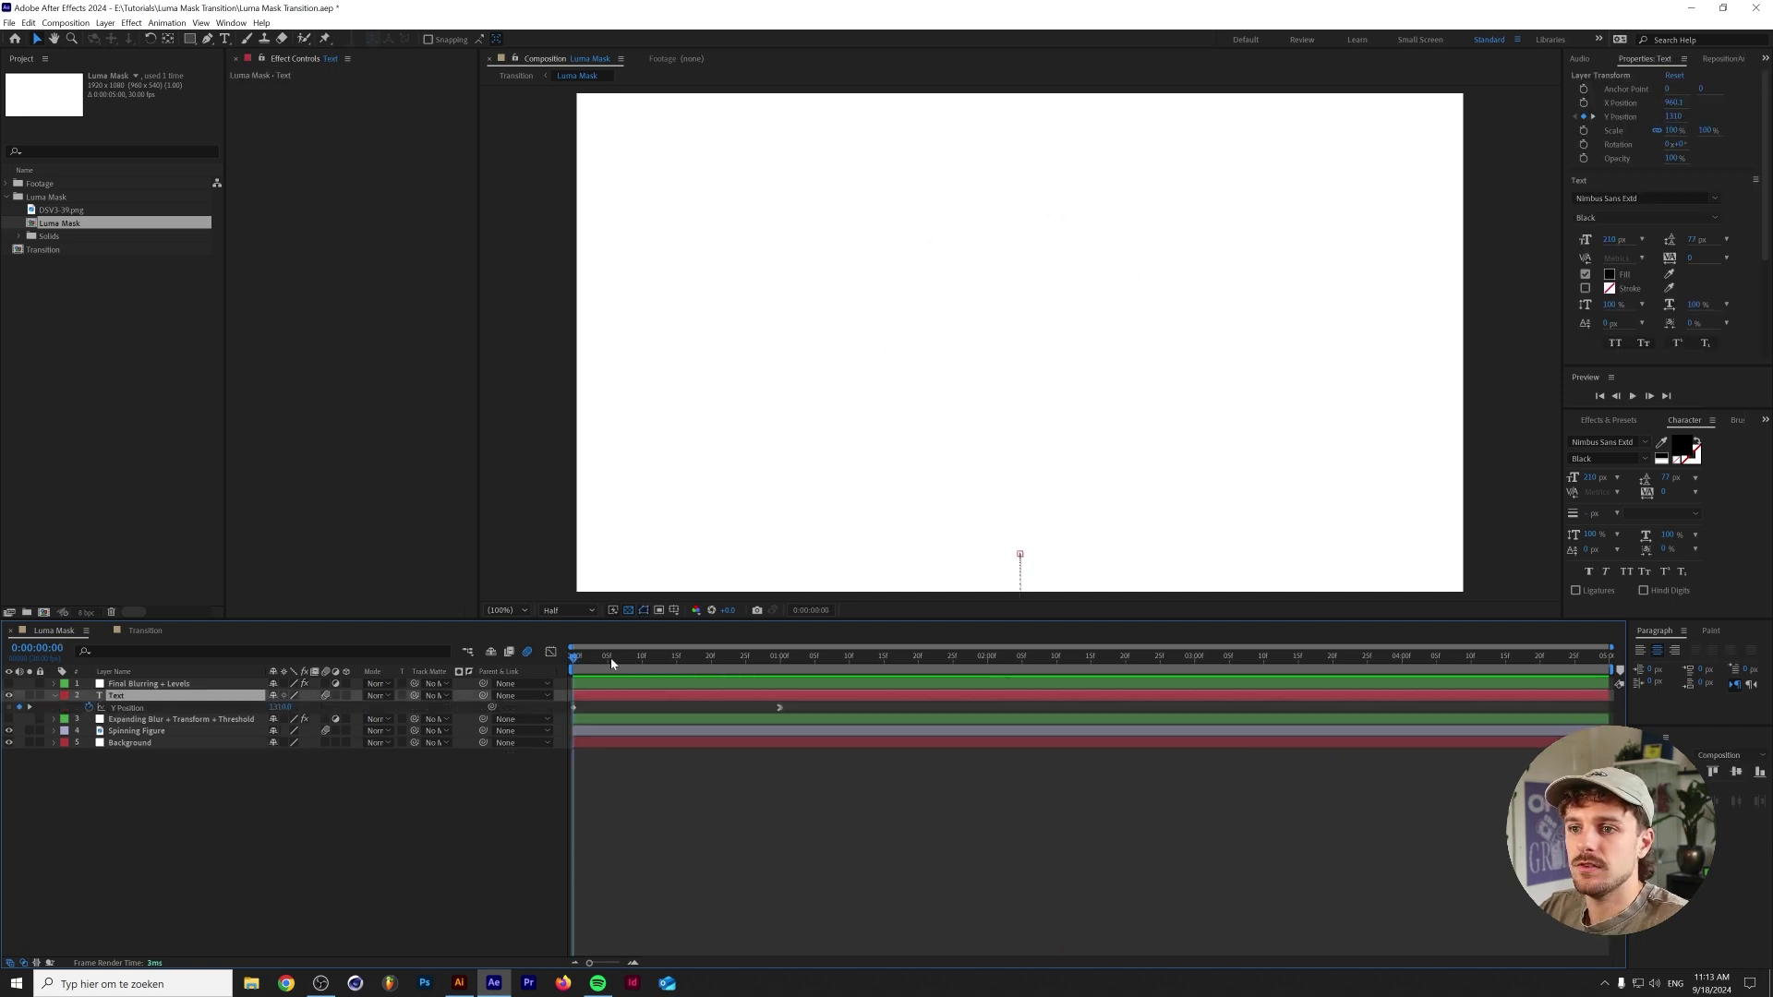
pyautogui.moveTo(612, 658); pyautogui.dragTo(502, 665)
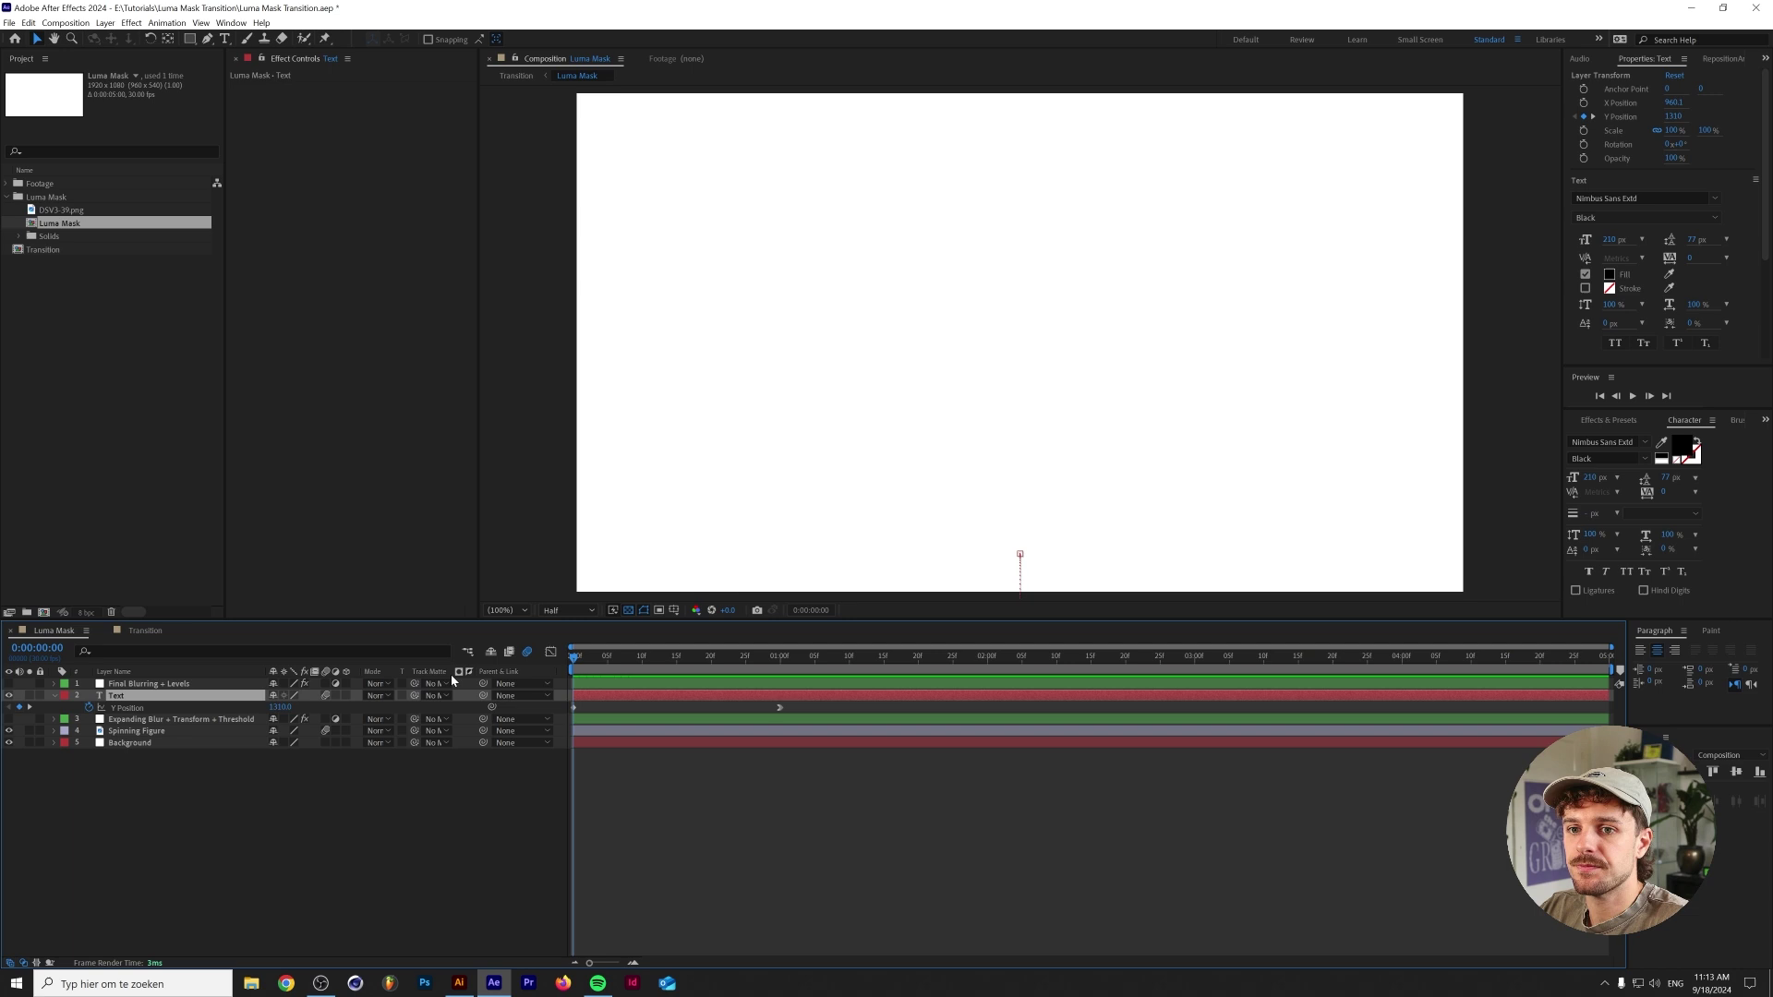
# Reveal the Spinning Figure layer's keyframes and step forward to 0:00:01:00.
pyautogui.click(171, 733)
pyautogui.press('u')
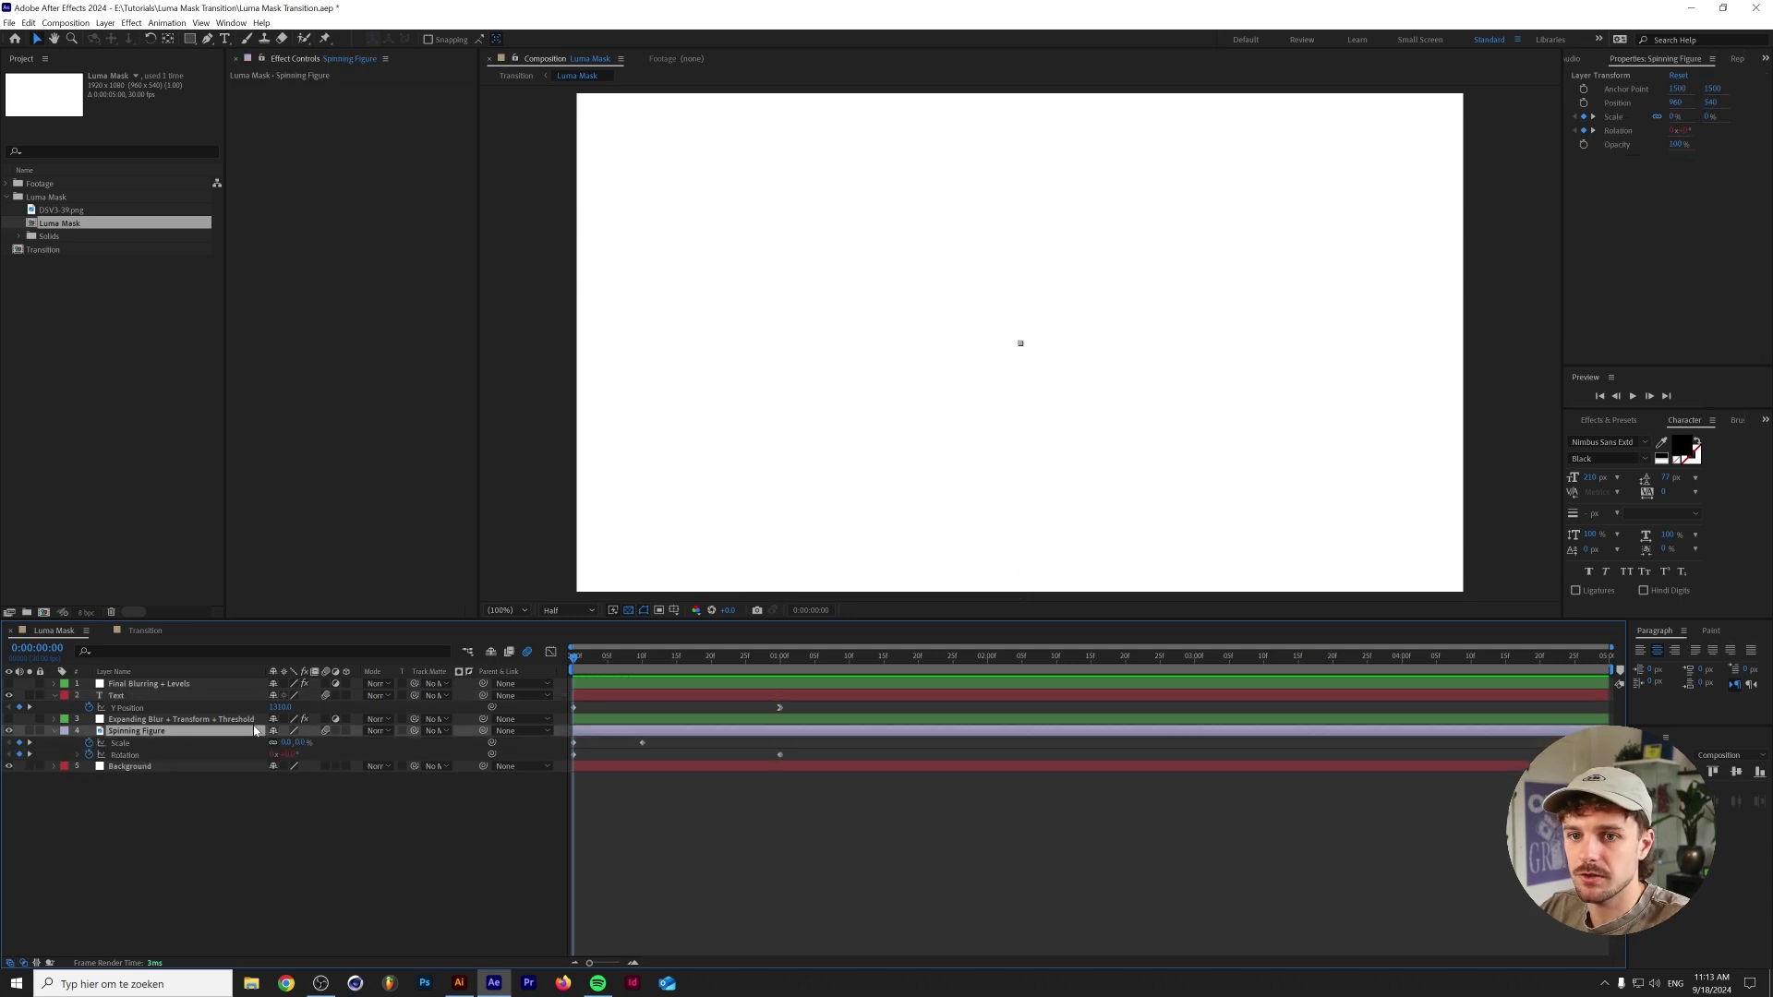
pyautogui.moveTo(576, 657); pyautogui.dragTo(774, 657)
pyautogui.press('pagedown')
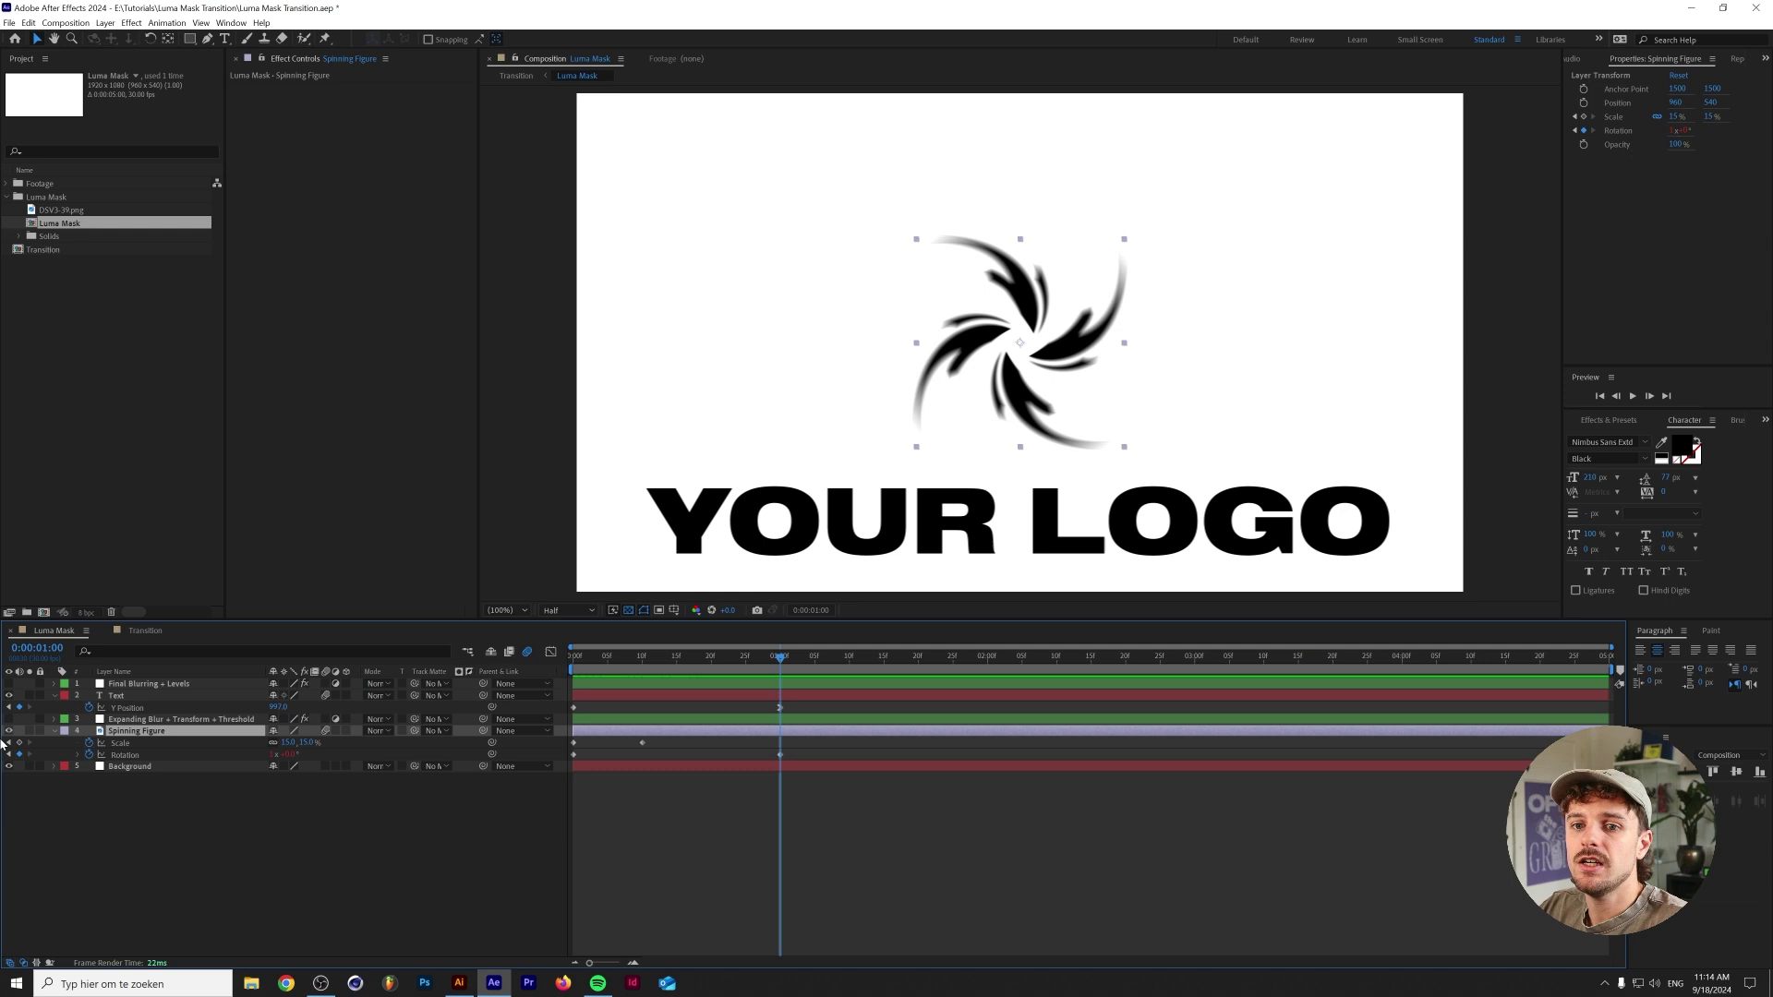
# Select only the Expanding Blur + Transform + Threshold layer to review its Gaussian Blur, Transform and Threshold effects.
pyautogui.click(157, 719)
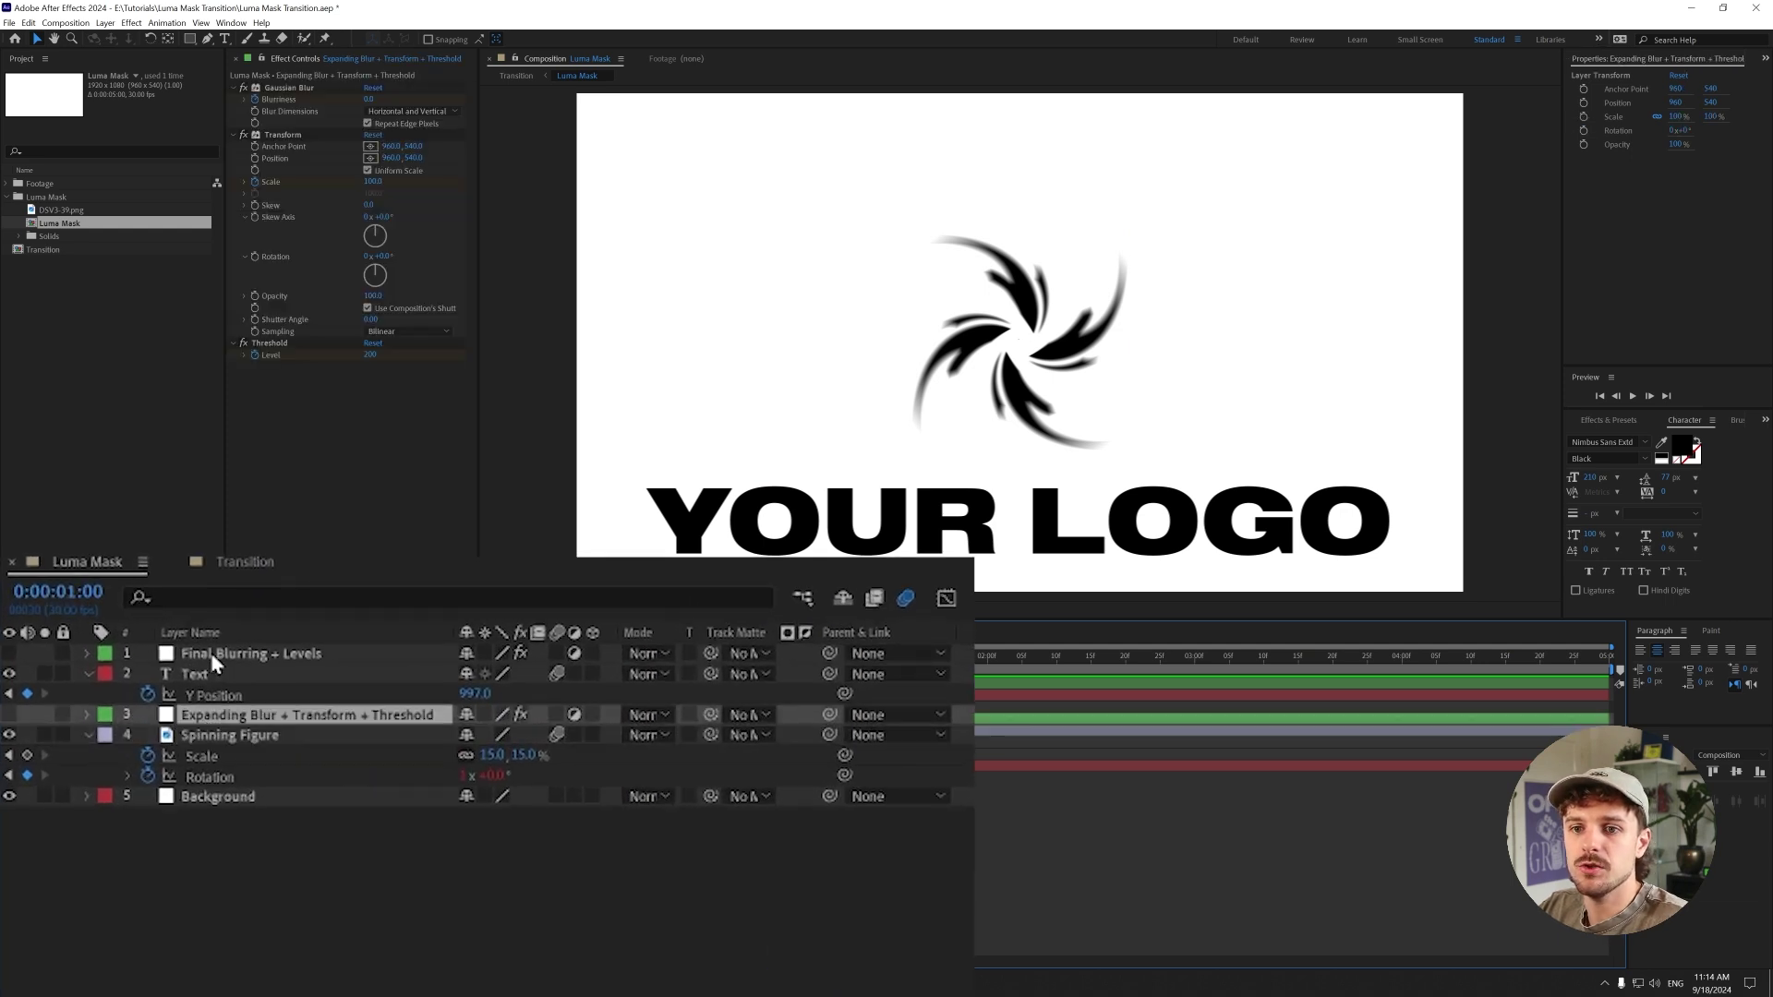
pyautogui.keyDown('ctrl'); pyautogui.click(217, 653); pyautogui.keyUp('ctrl')
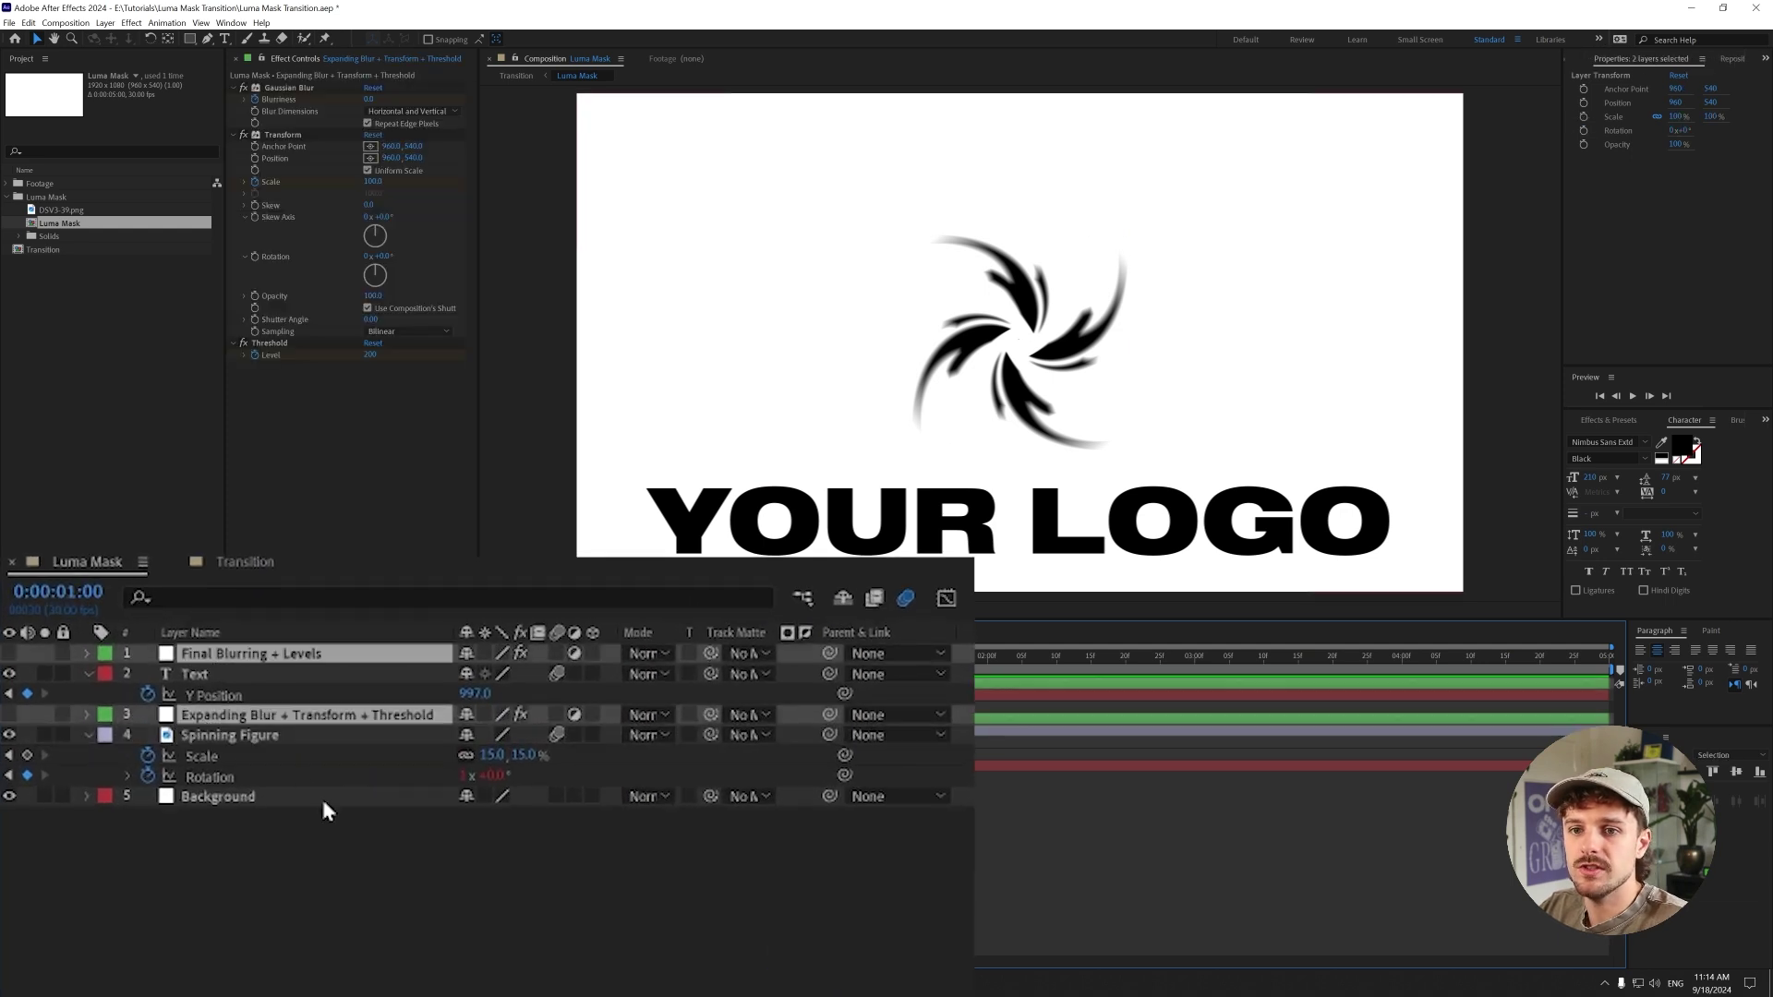
pyautogui.click(301, 862)
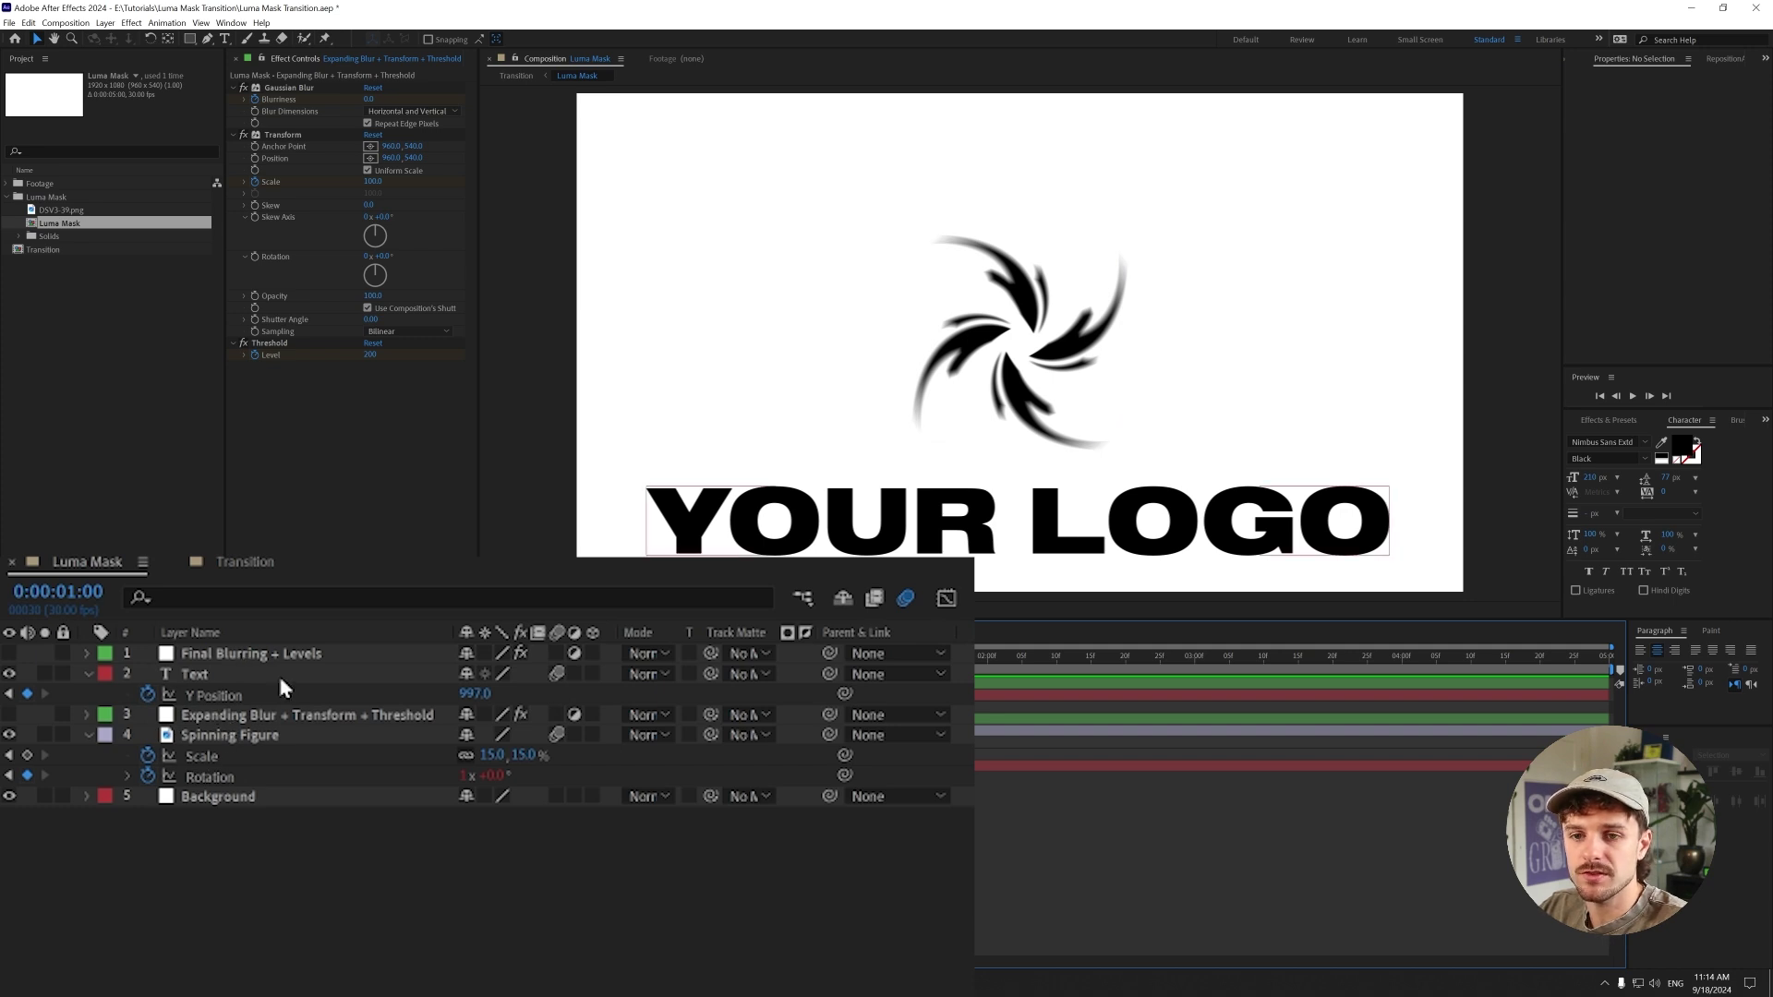
pyautogui.click(231, 719)
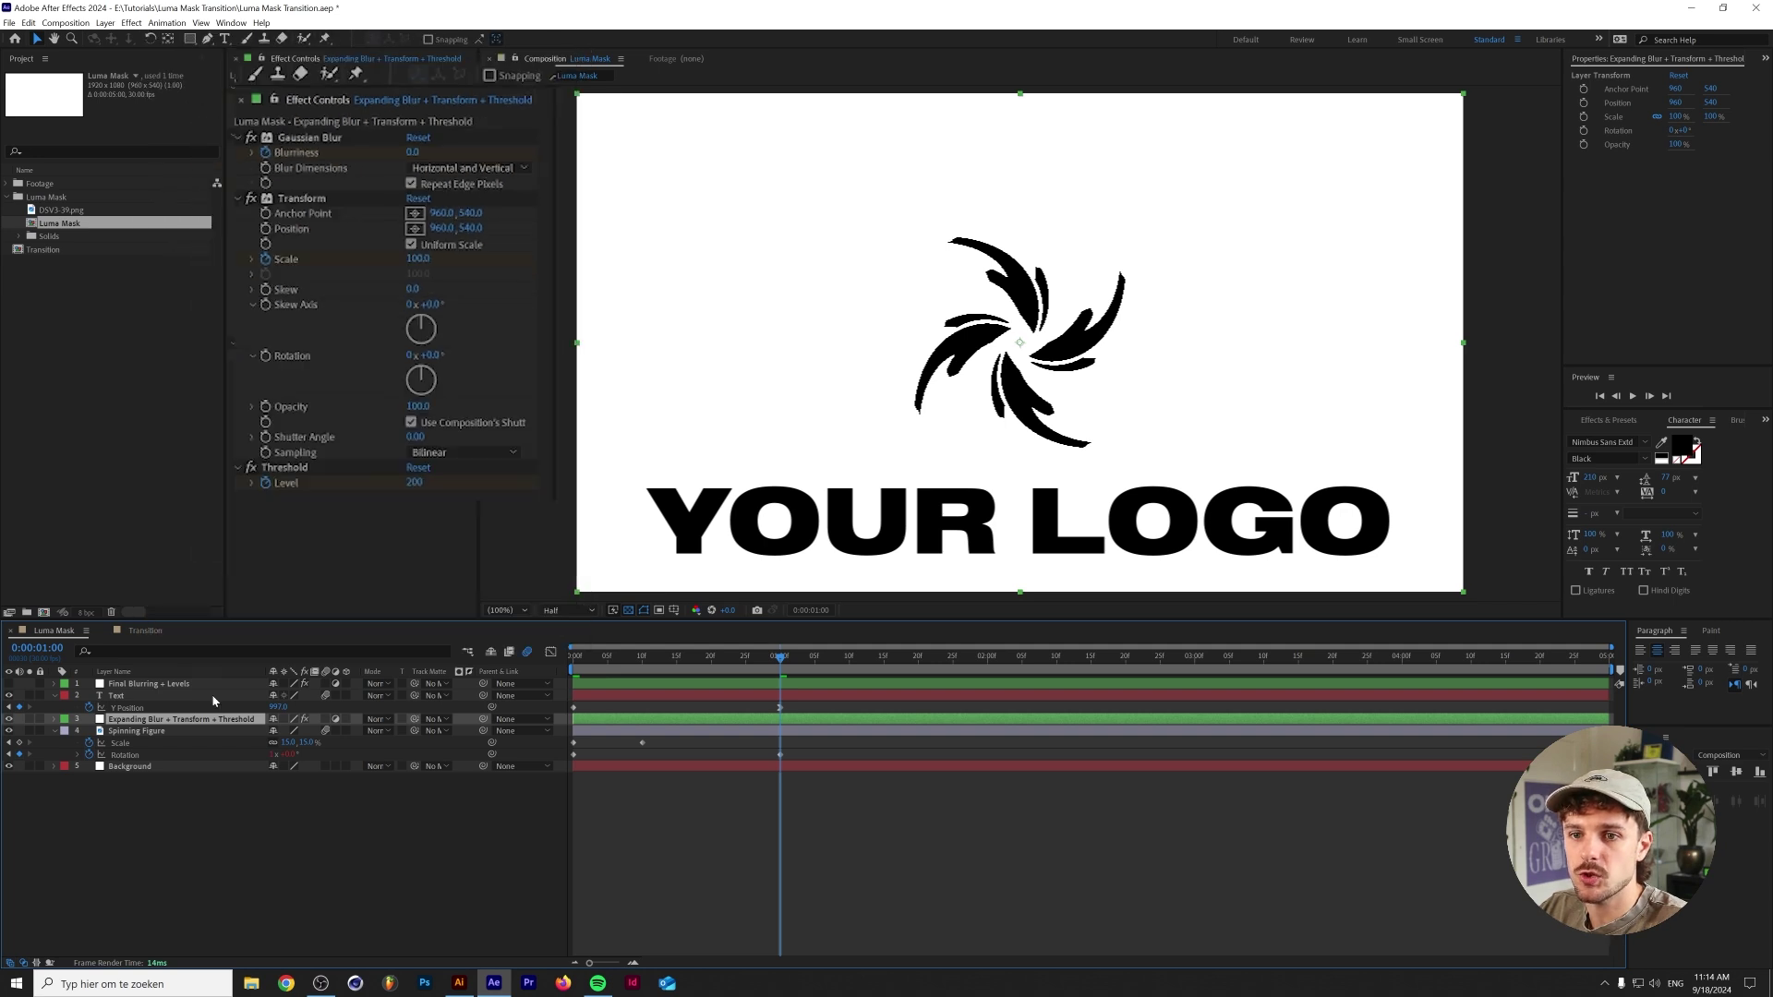
# Reveal the blur layer's keyframes, collapse the Text and Spinning Figure layers, and go to 0:00:01:10.
pyautogui.press('u')
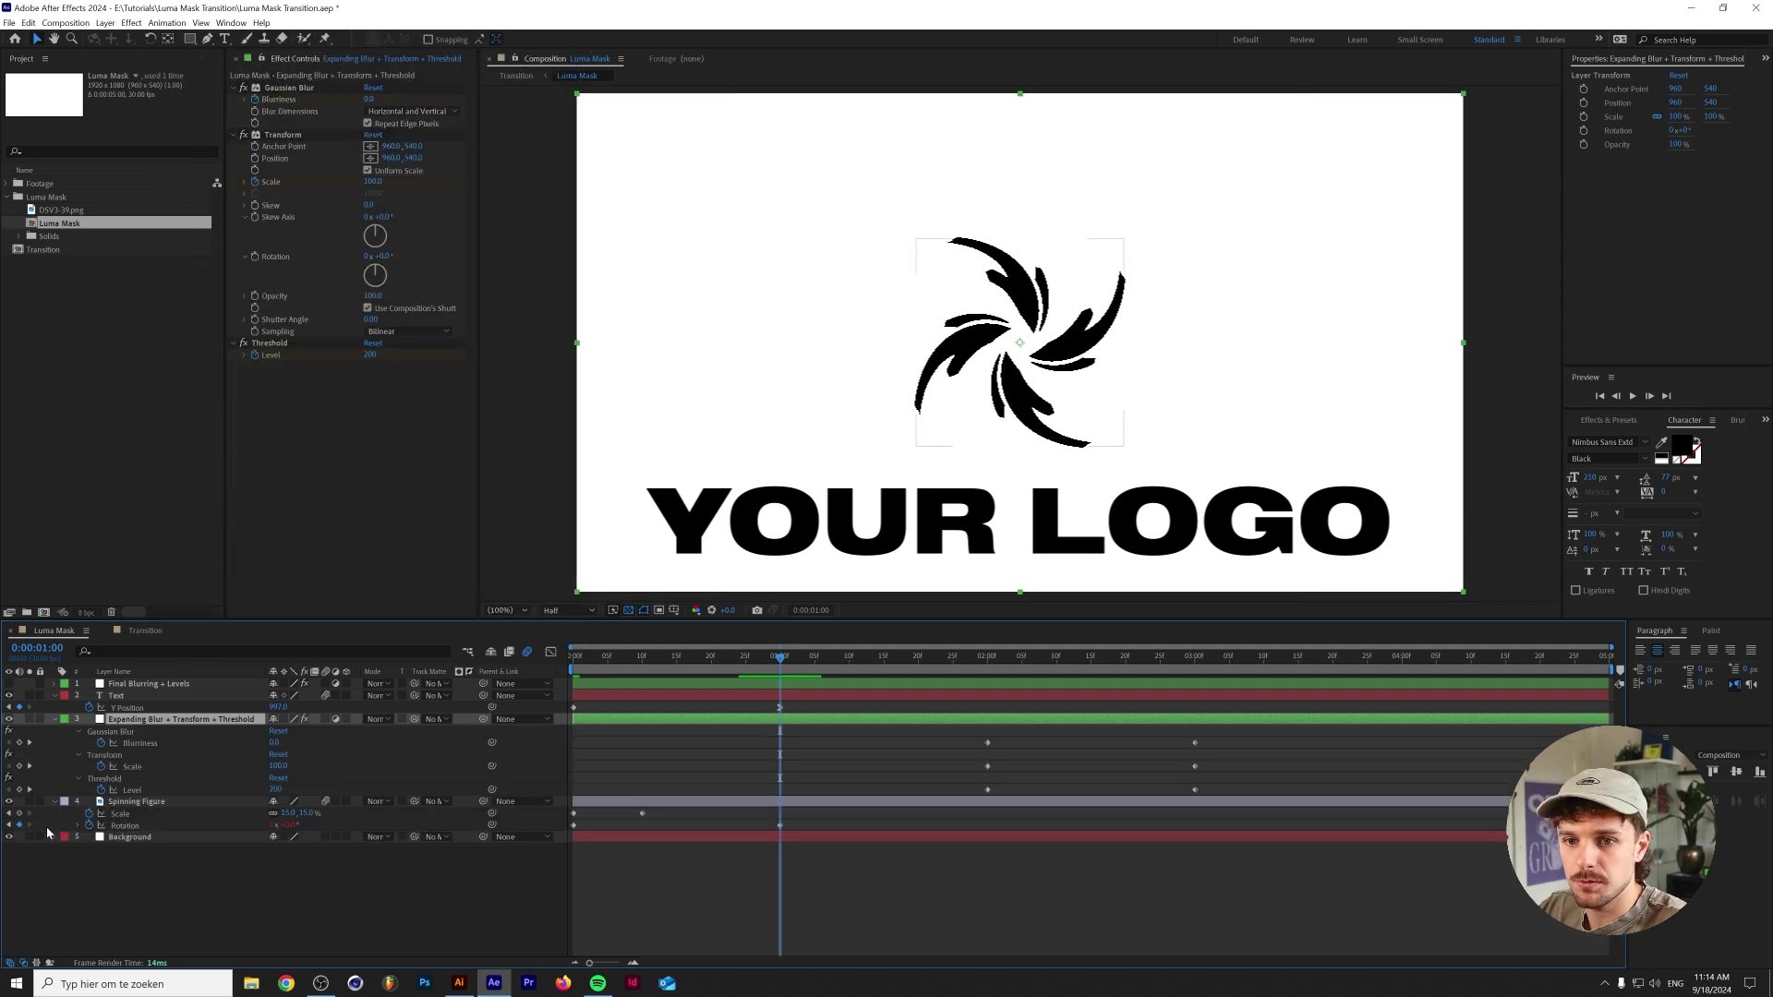
pyautogui.click(56, 800)
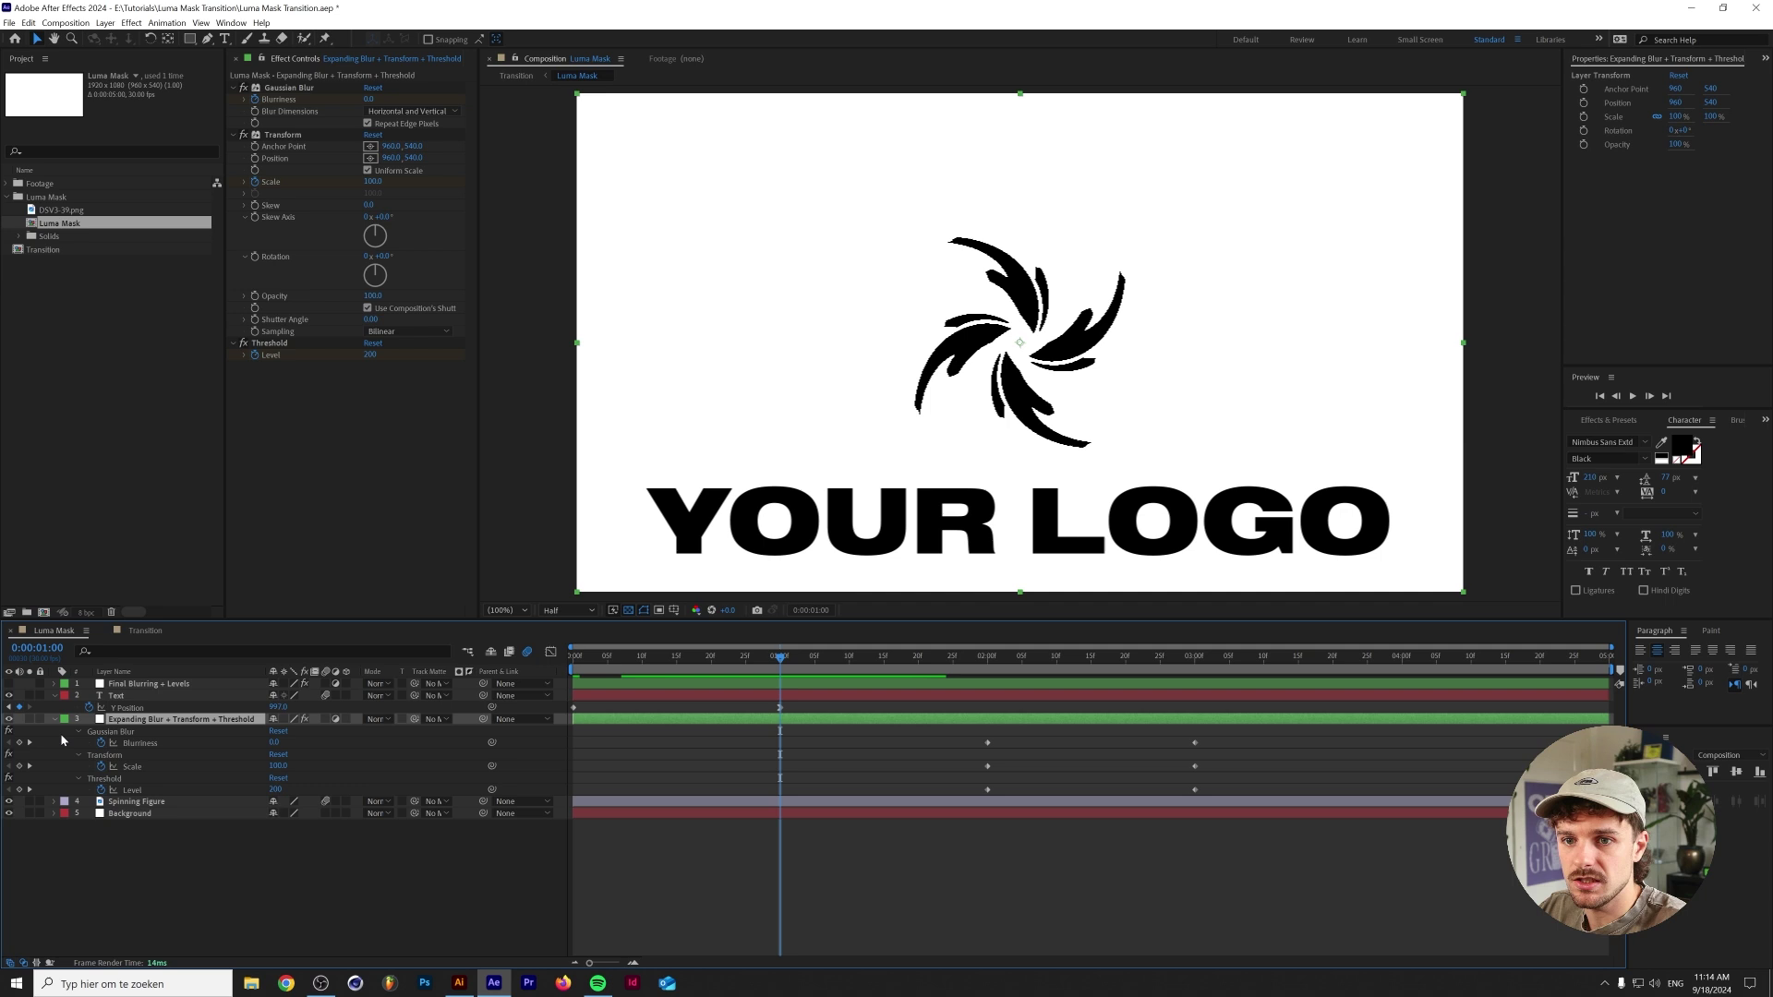
pyautogui.click(55, 695)
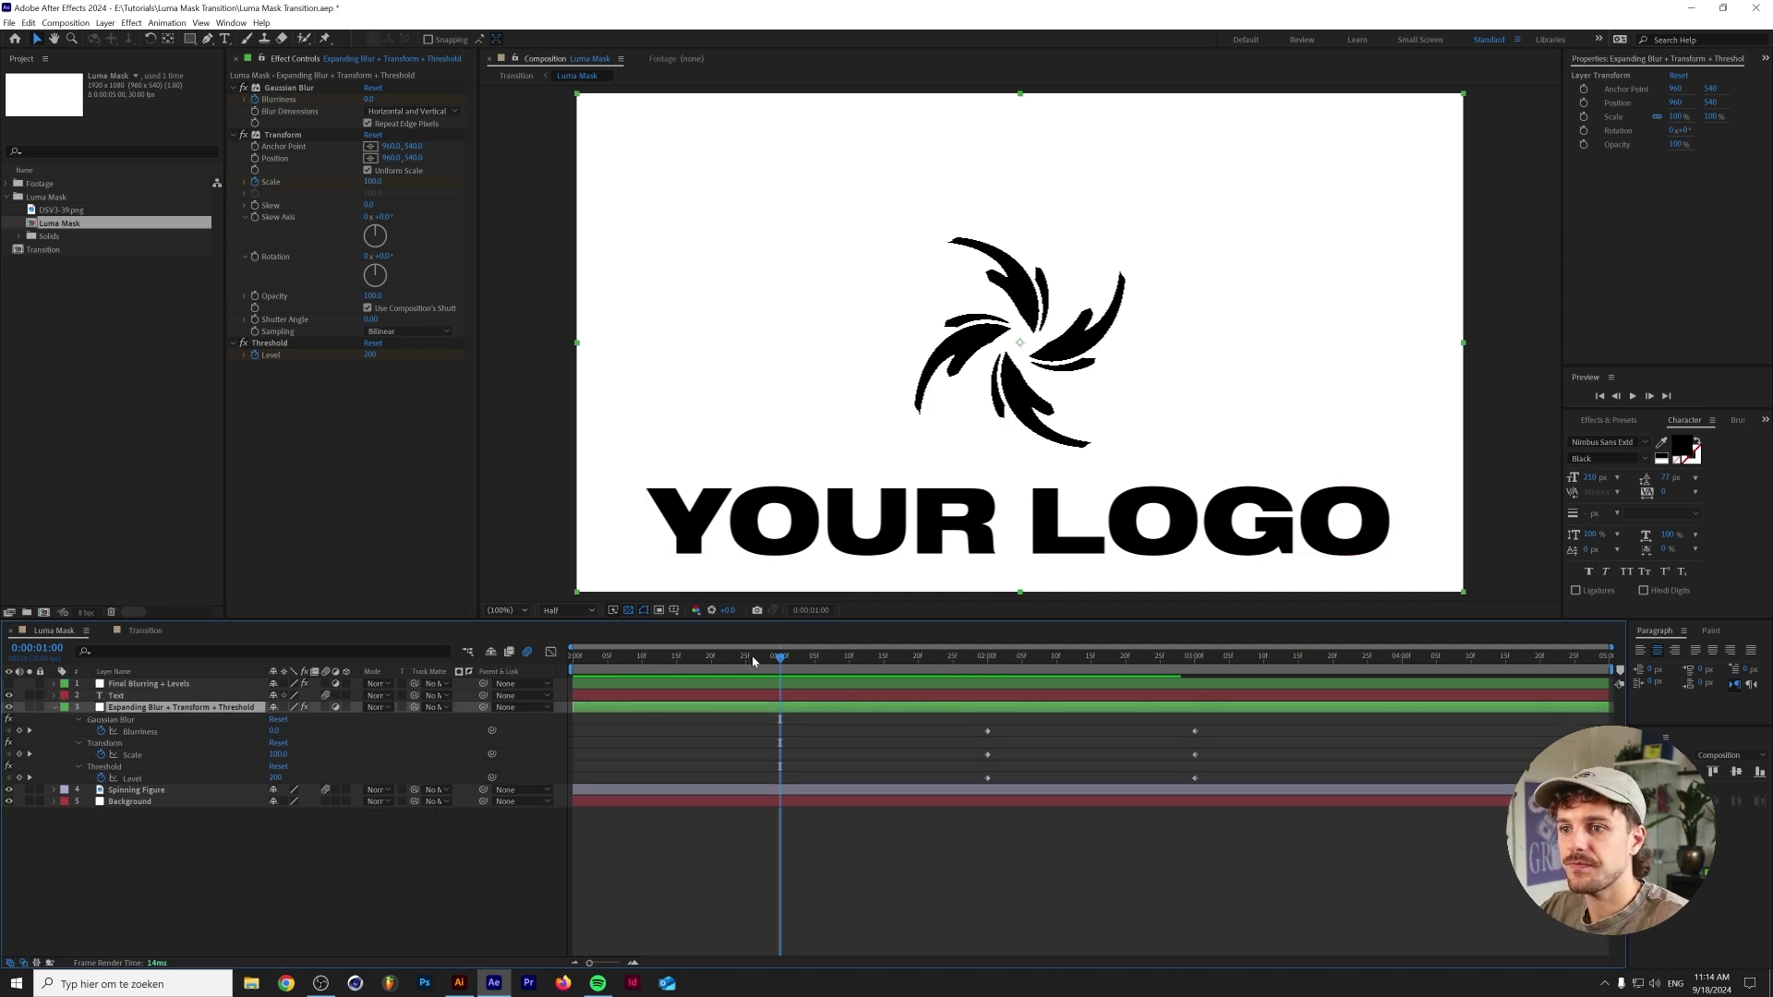
pyautogui.moveTo(752, 661); pyautogui.dragTo(985, 658)
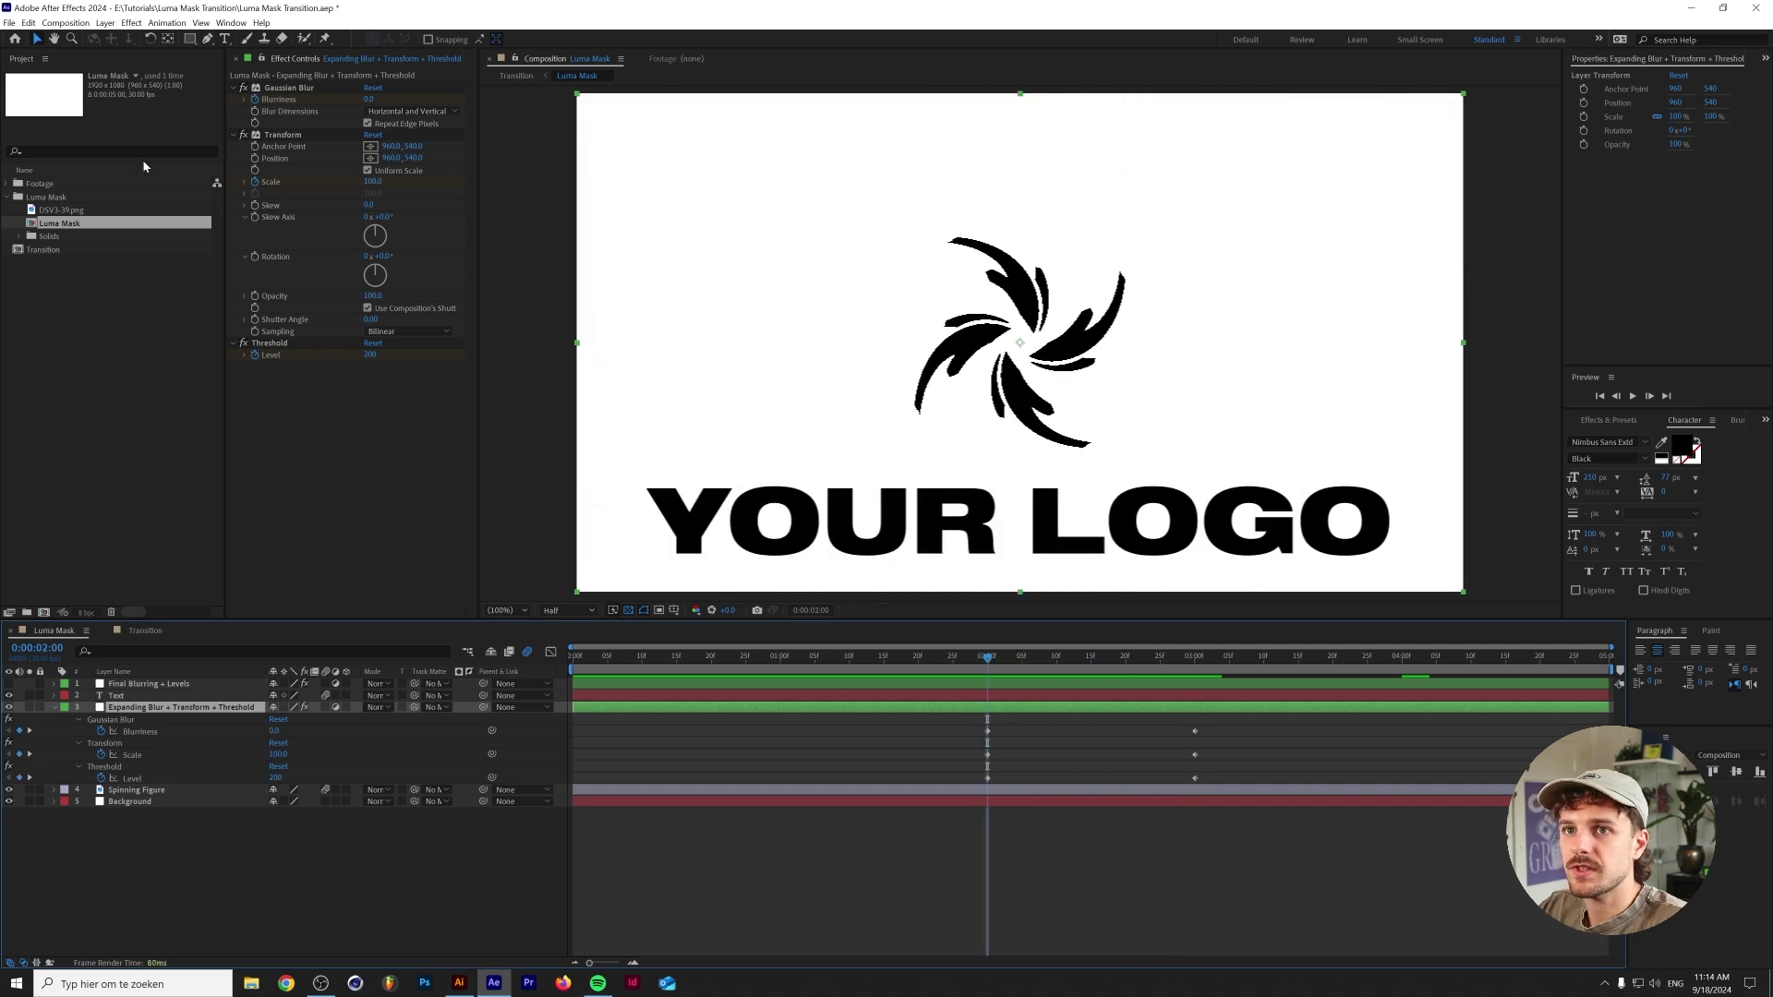
# Disable Transform and Threshold, scrub from the 2:00 to 3:00 keyframes, then re-enable Threshold.
pyautogui.click(243, 135)
pyautogui.click(244, 342)
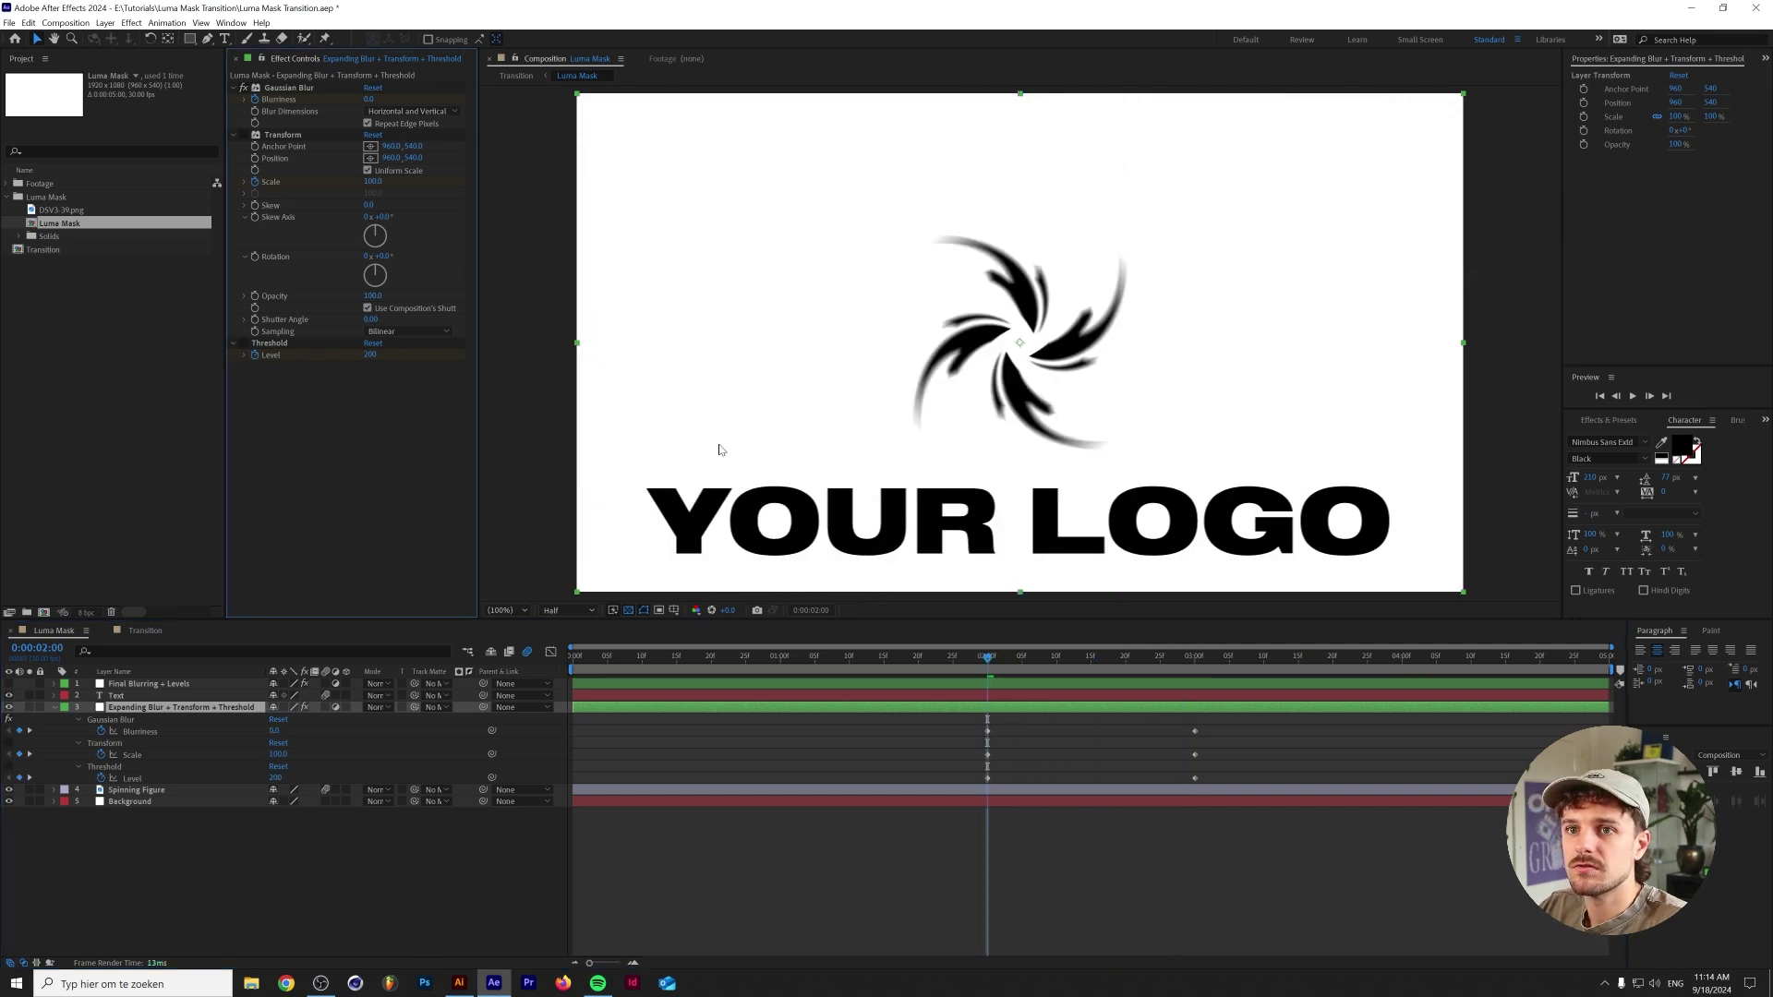
pyautogui.moveTo(992, 661); pyautogui.dragTo(1195, 662)
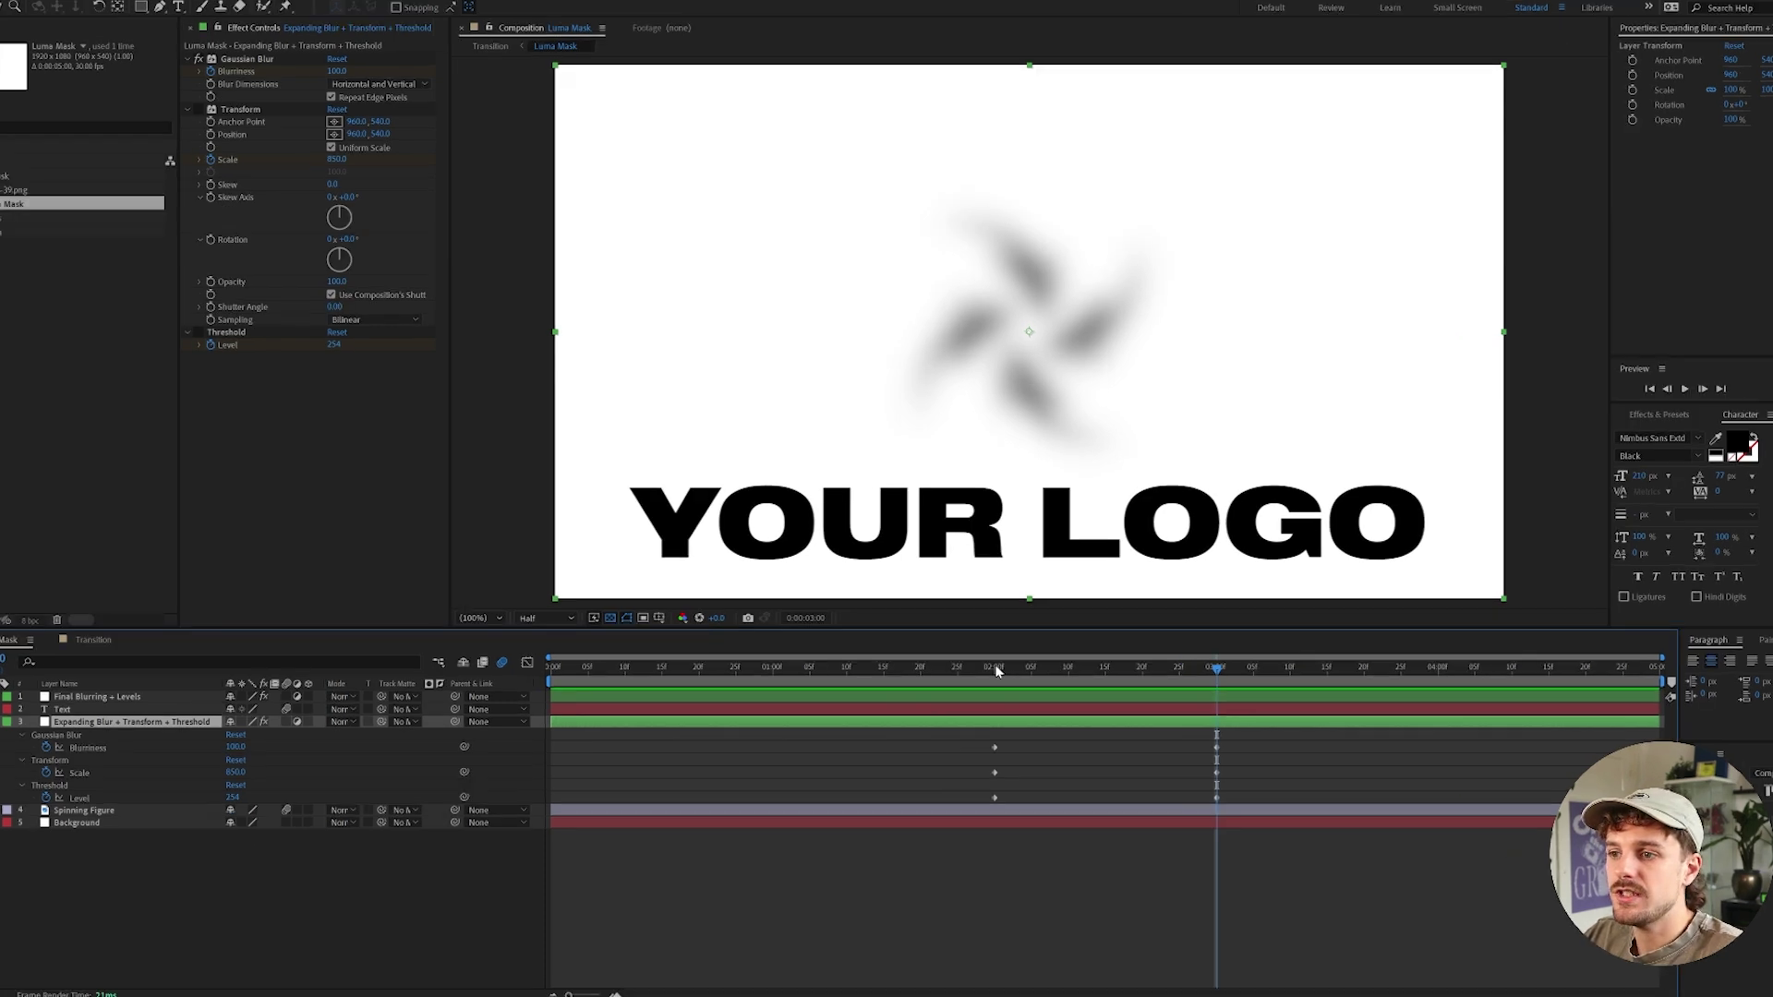
pyautogui.click(995, 669)
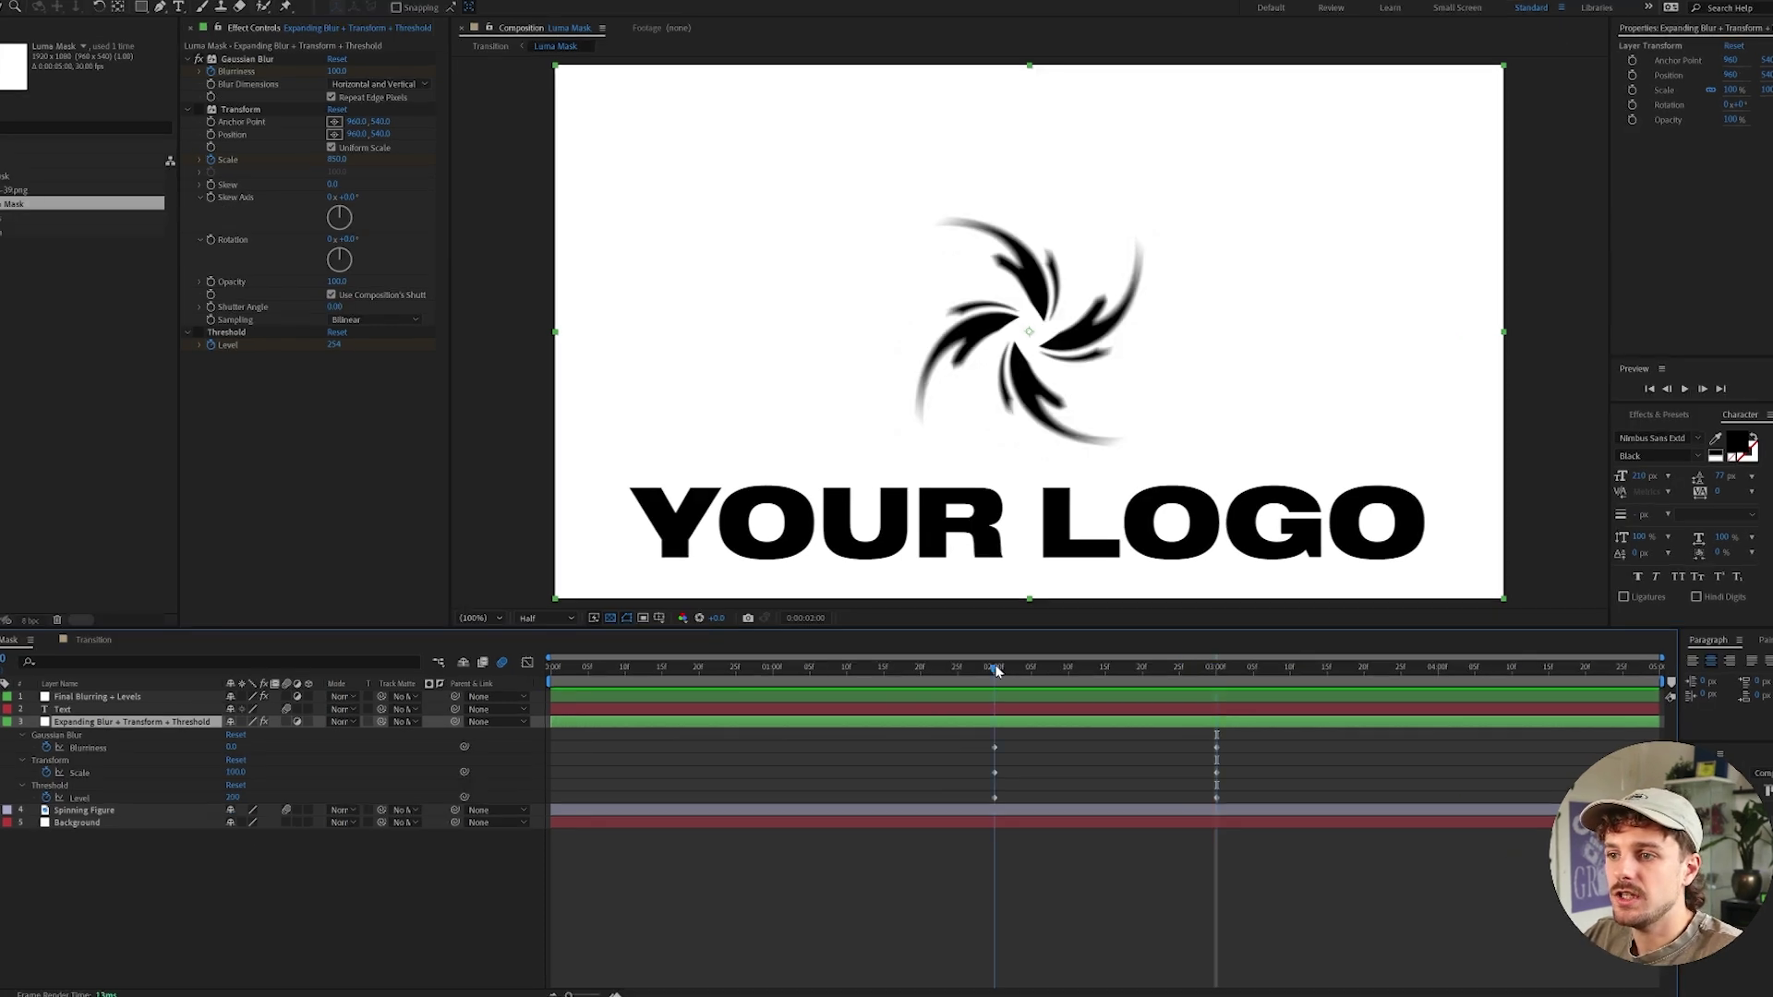
pyautogui.moveTo(996, 669); pyautogui.dragTo(1216, 669)
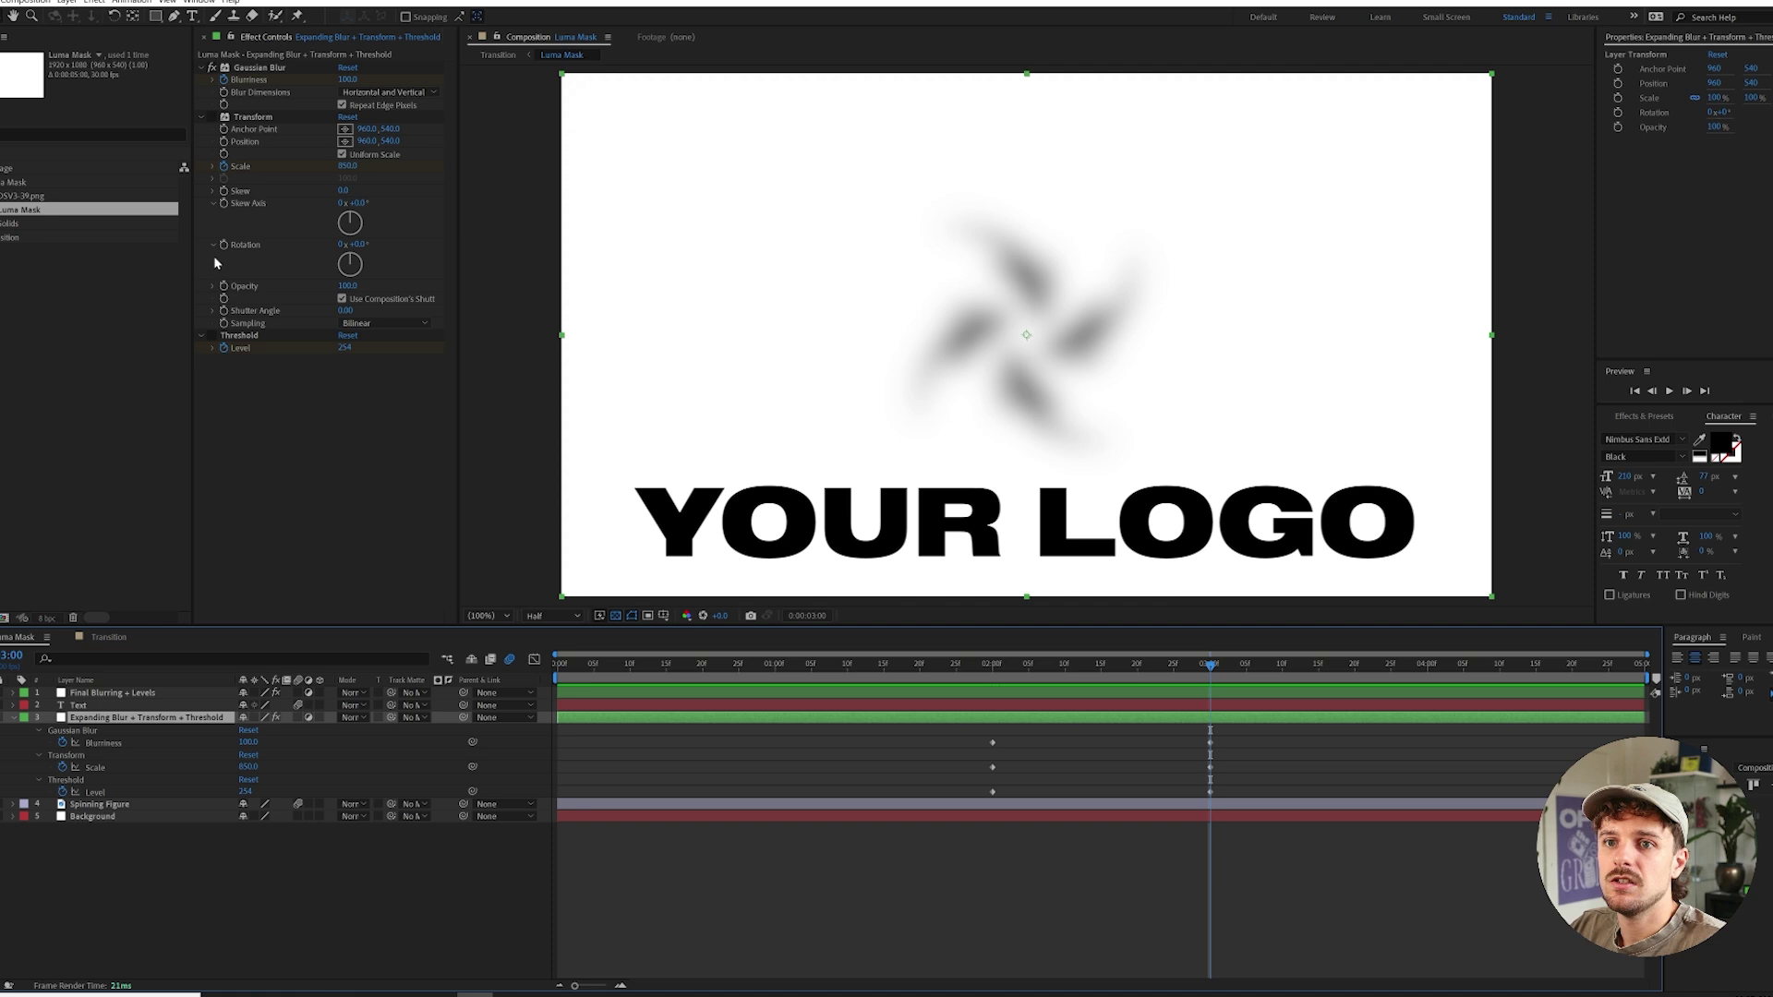
pyautogui.click(218, 338)
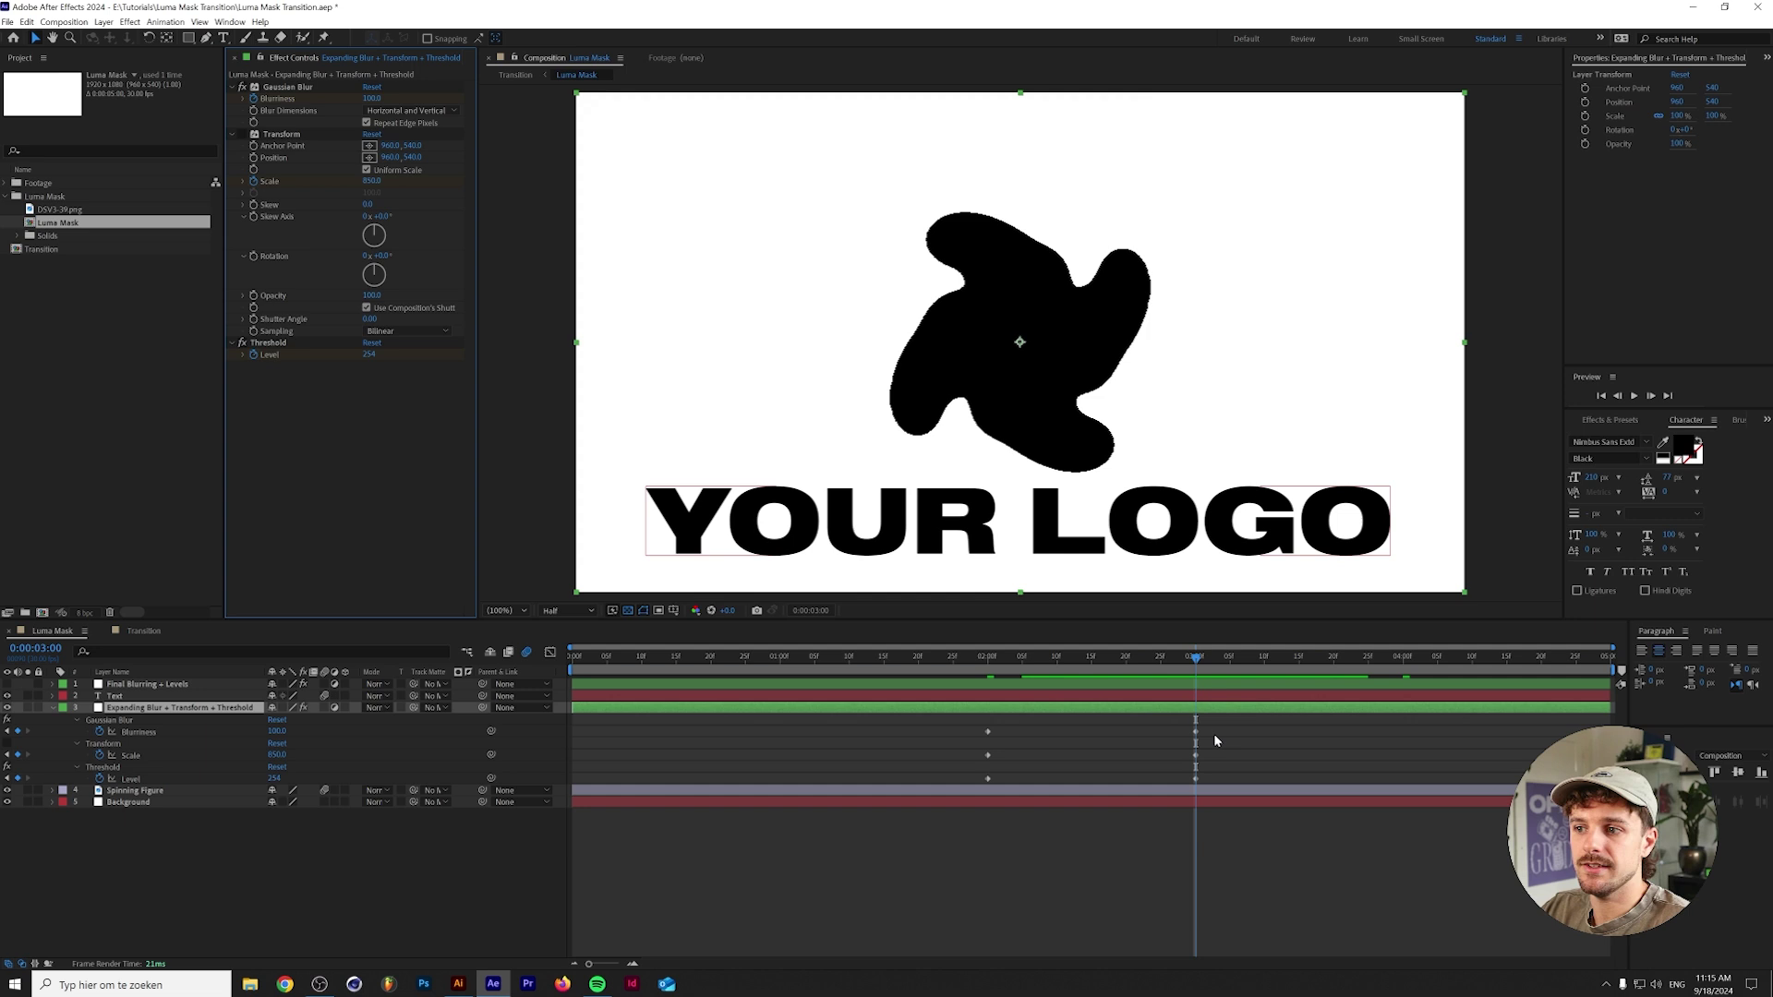
# Scrub between the 2:00 and 3:00 keyframes, checking the thresholded shape at 0:00:02:07.
pyautogui.click(986, 657)
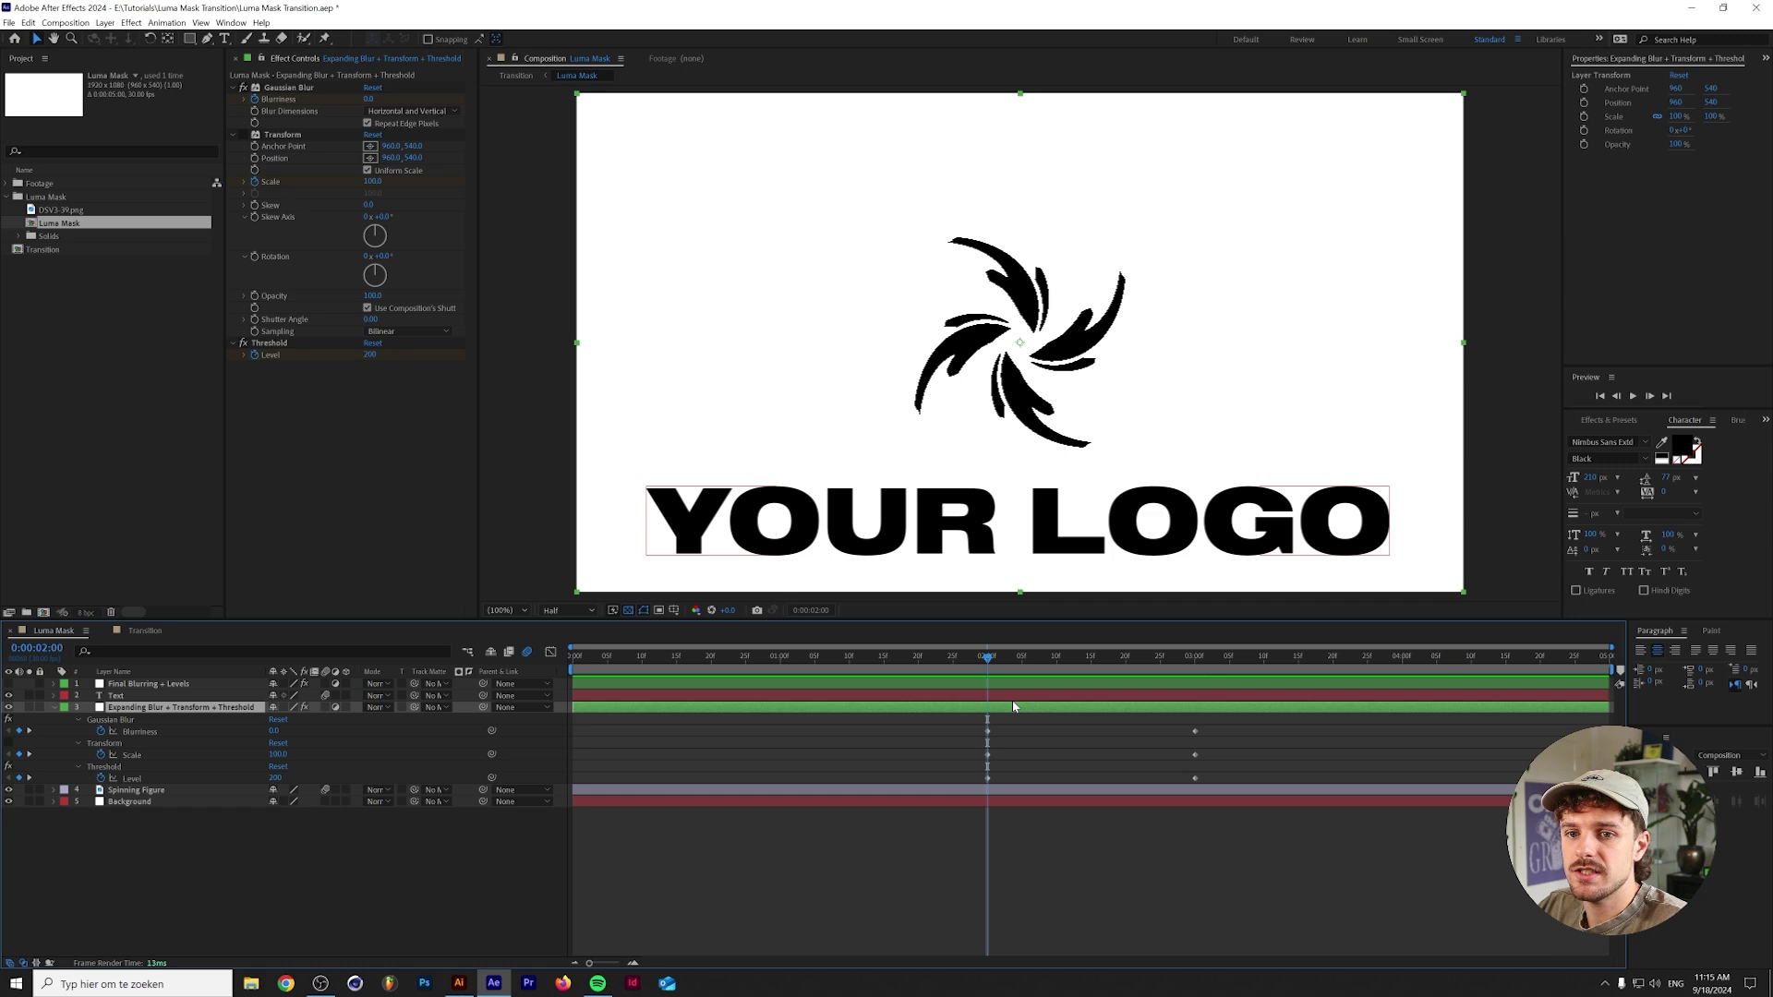
pyautogui.moveTo(988, 661); pyautogui.dragTo(1195, 675)
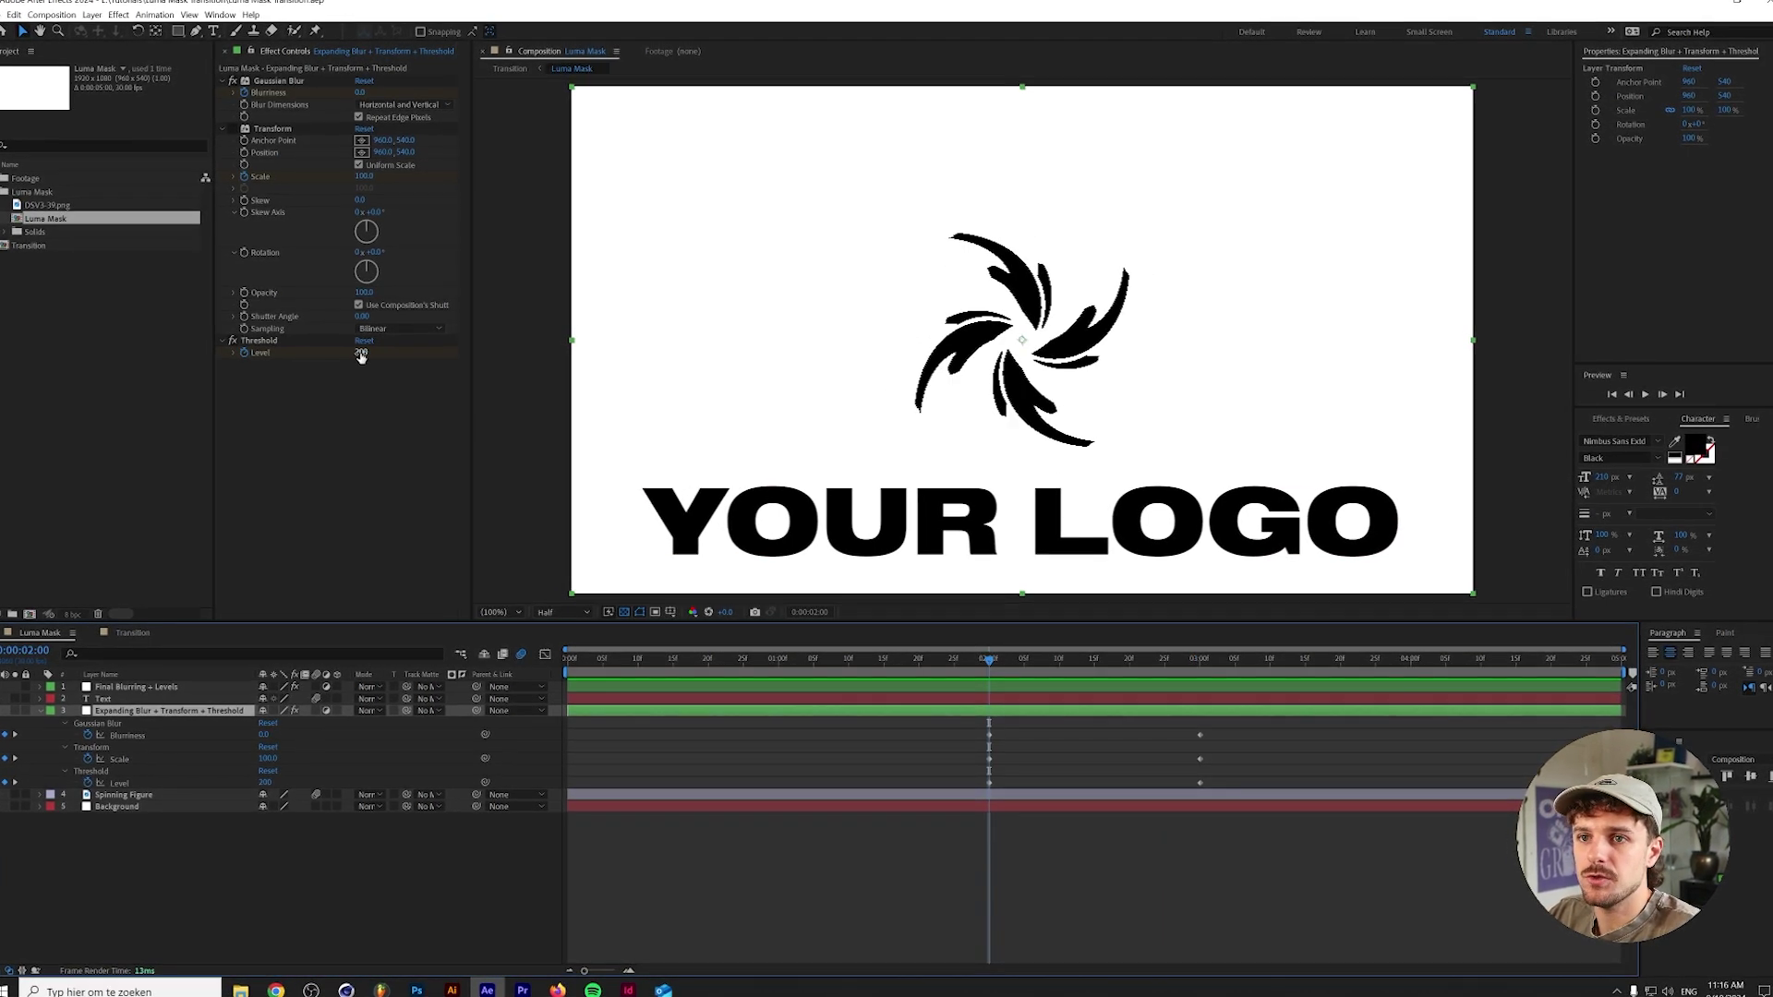
pyautogui.moveTo(368, 356)
pyautogui.mouseDown()
pyautogui.moveTo(397, 357)
pyautogui.moveTo(284, 368)
pyautogui.moveTo(386, 365)
pyautogui.moveTo(352, 356)
pyautogui.mouseUp()
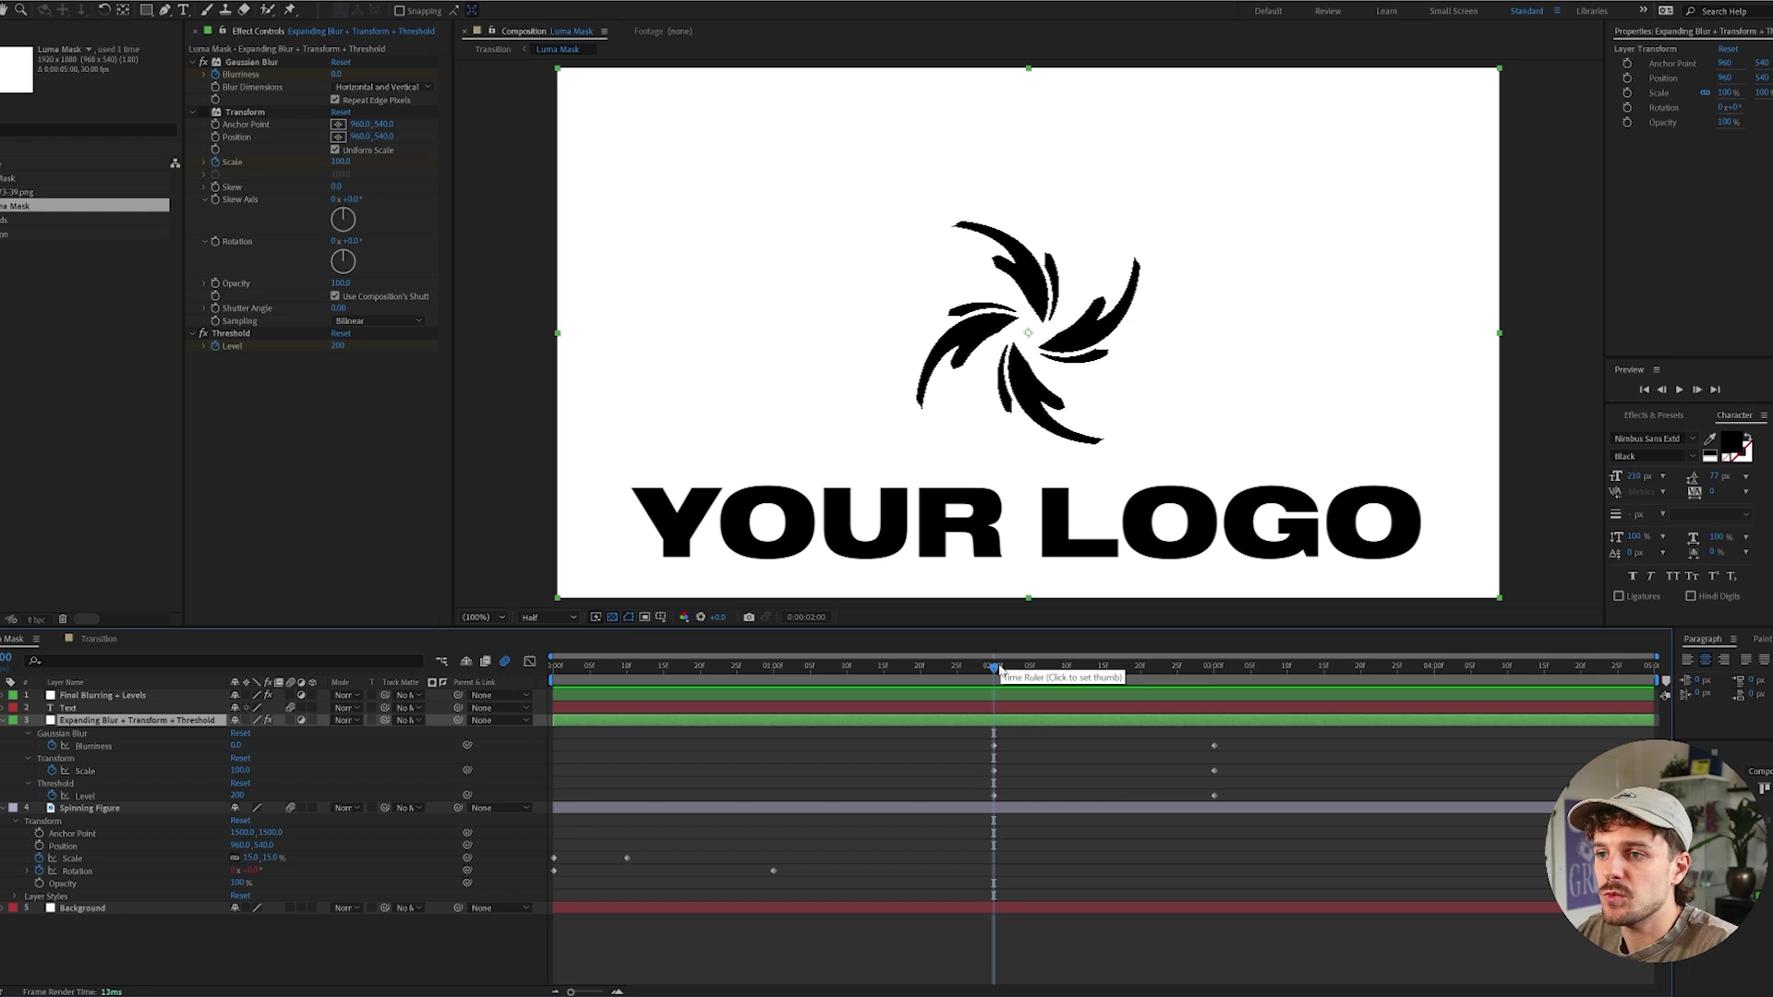
pyautogui.moveTo(1007, 671); pyautogui.dragTo(1214, 688)
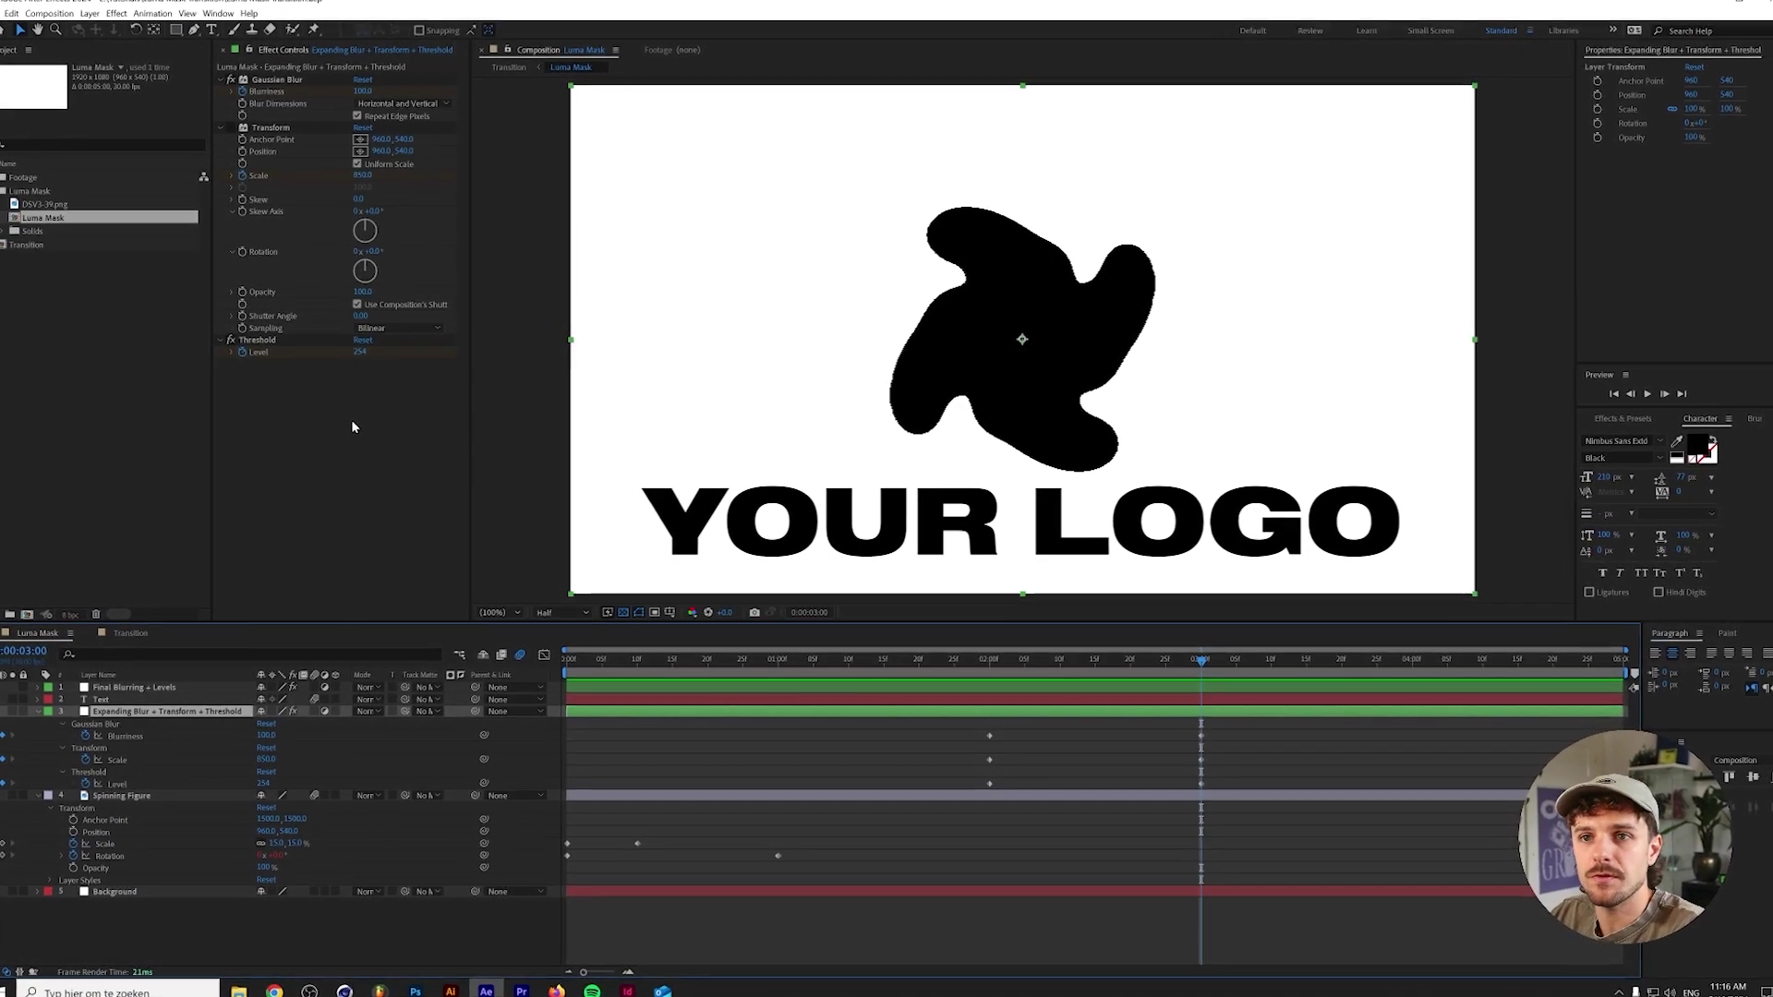
# Re-enable the Transform effect and inspect the enlarged hard-edged white shapes around 0:00:02:23.
pyautogui.click(235, 138)
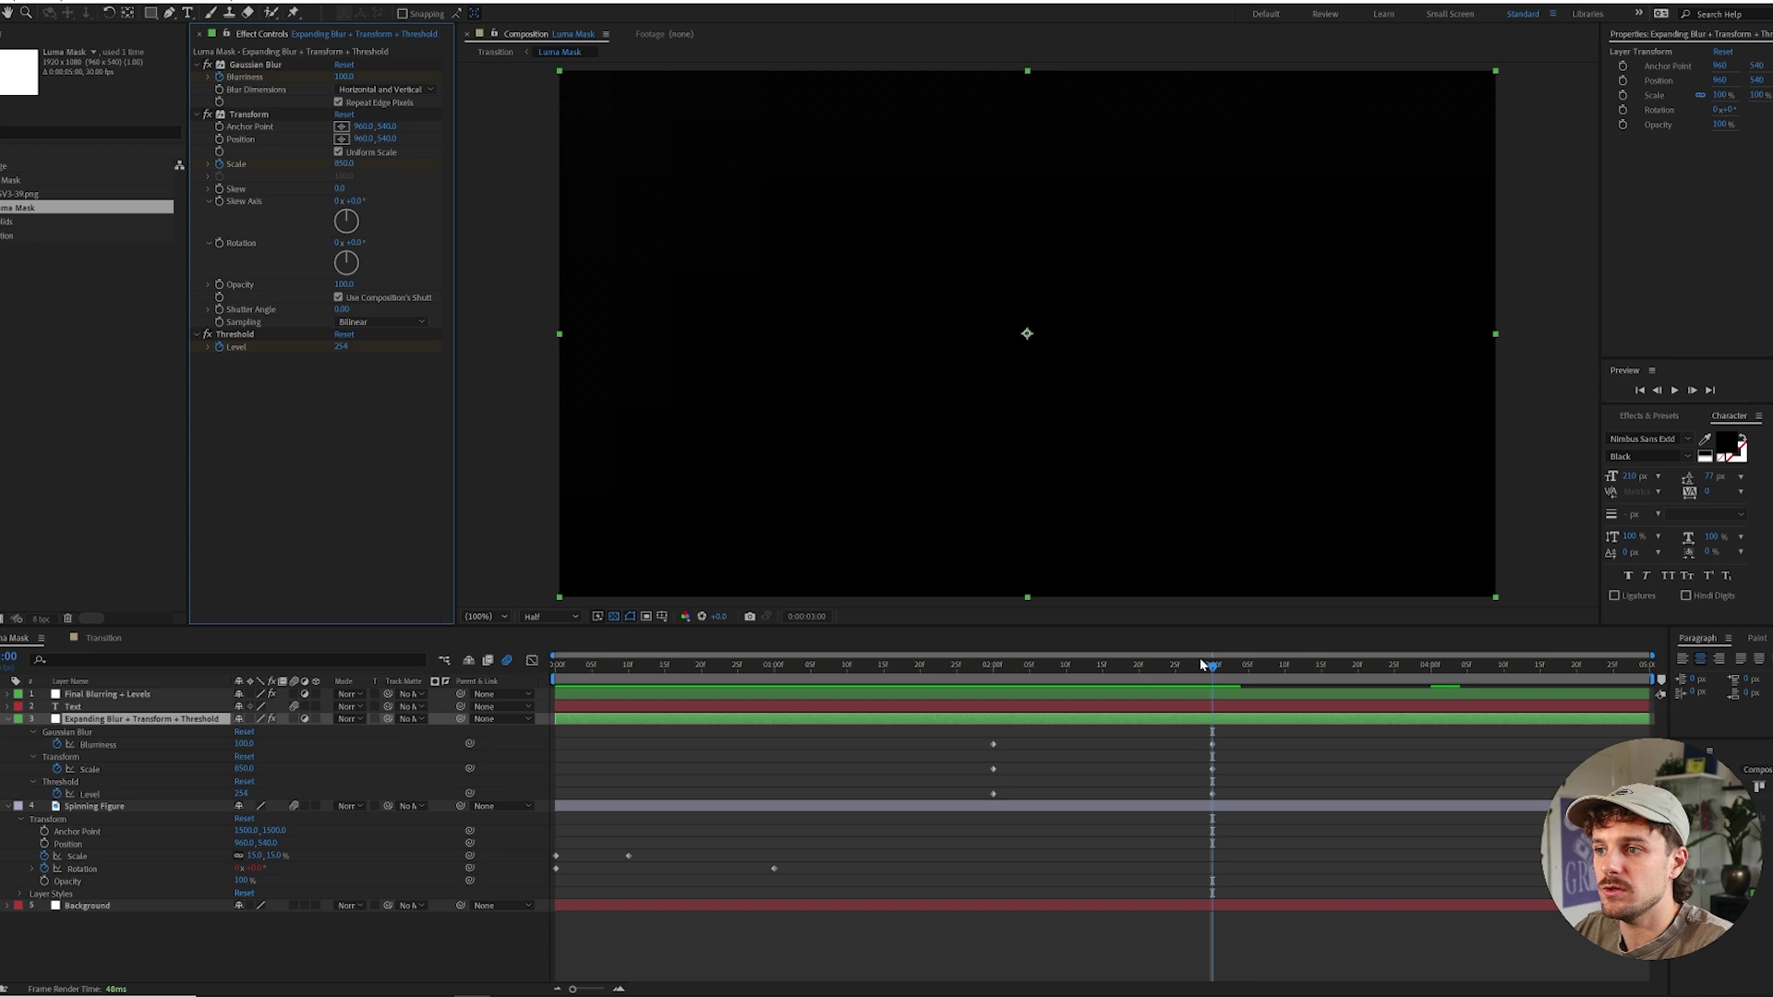
pyautogui.moveTo(1210, 664); pyautogui.dragTo(1164, 669)
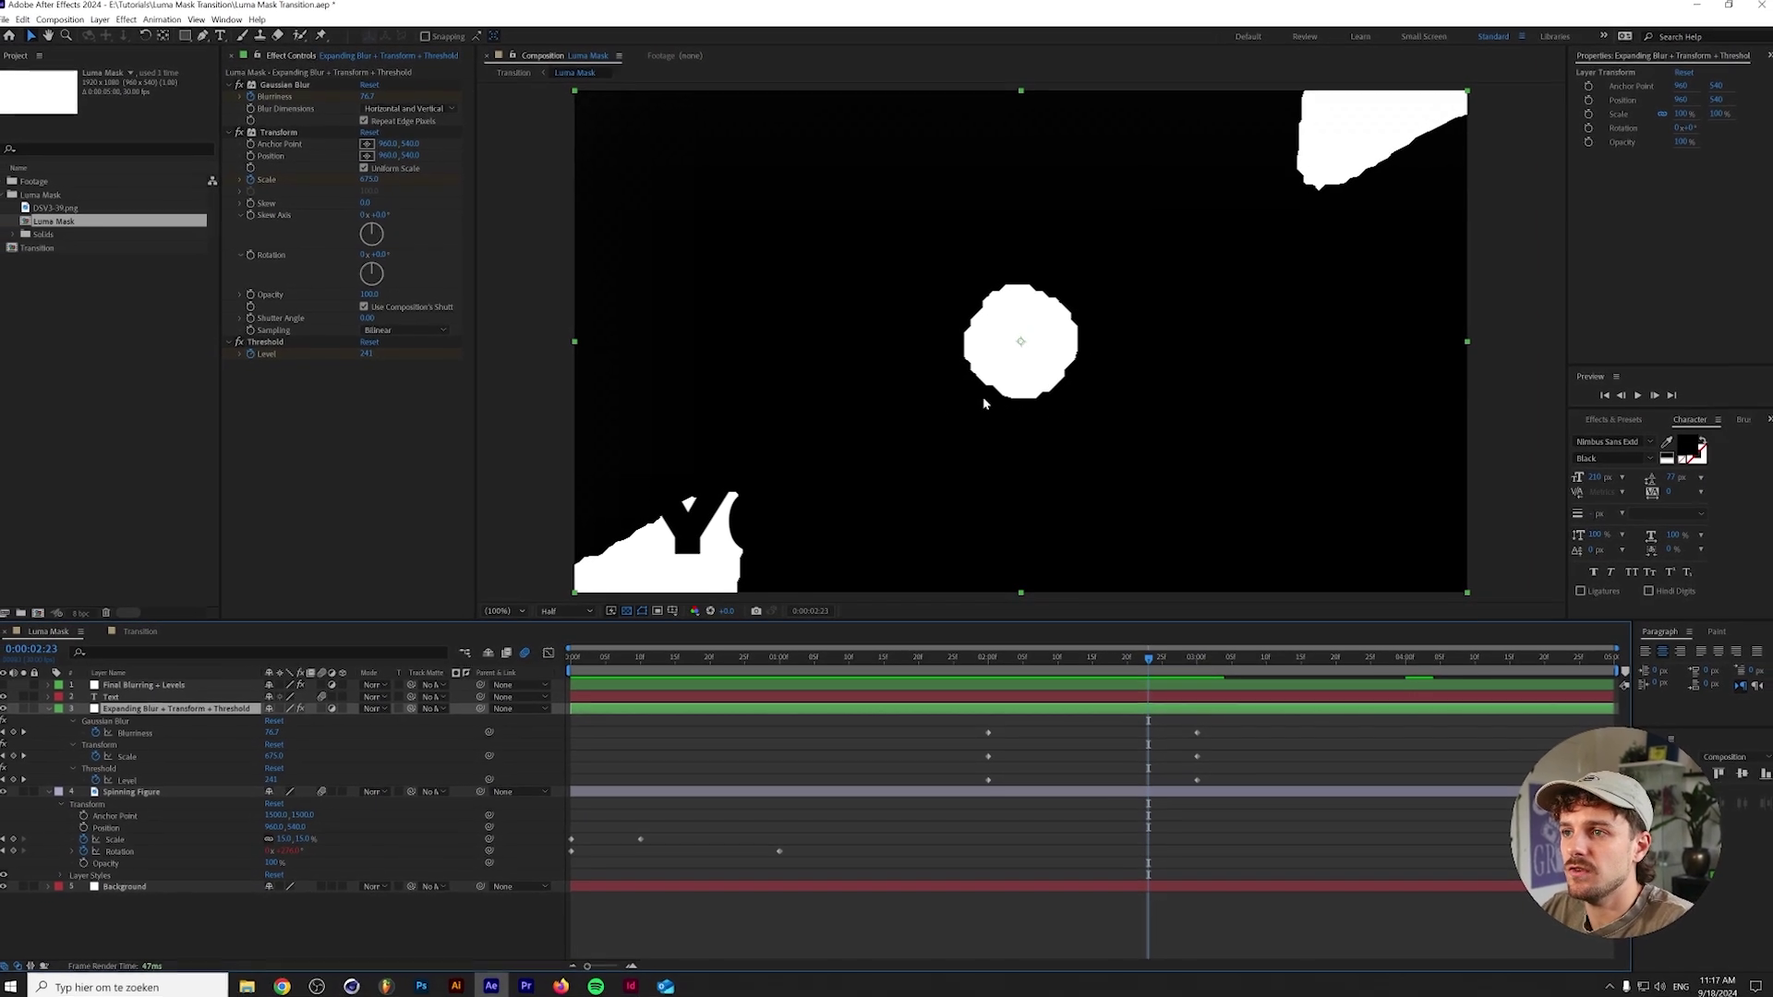
pyautogui.click(334, 232)
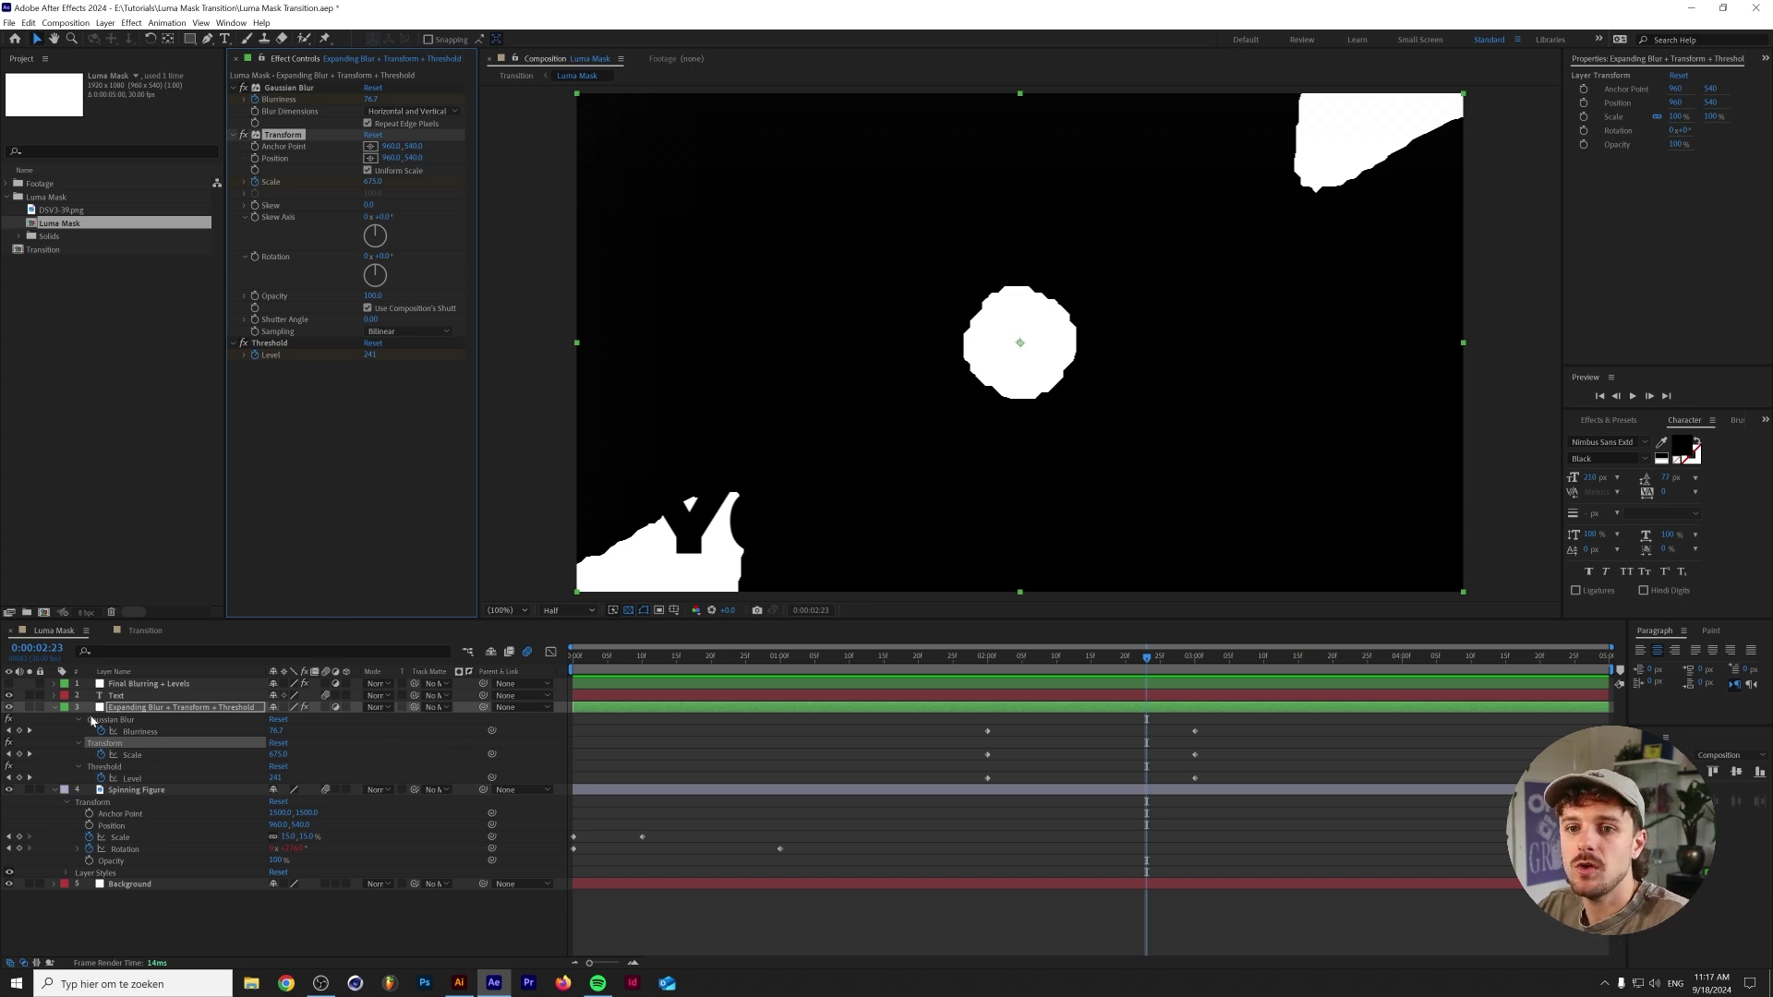
pyautogui.click(74, 684)
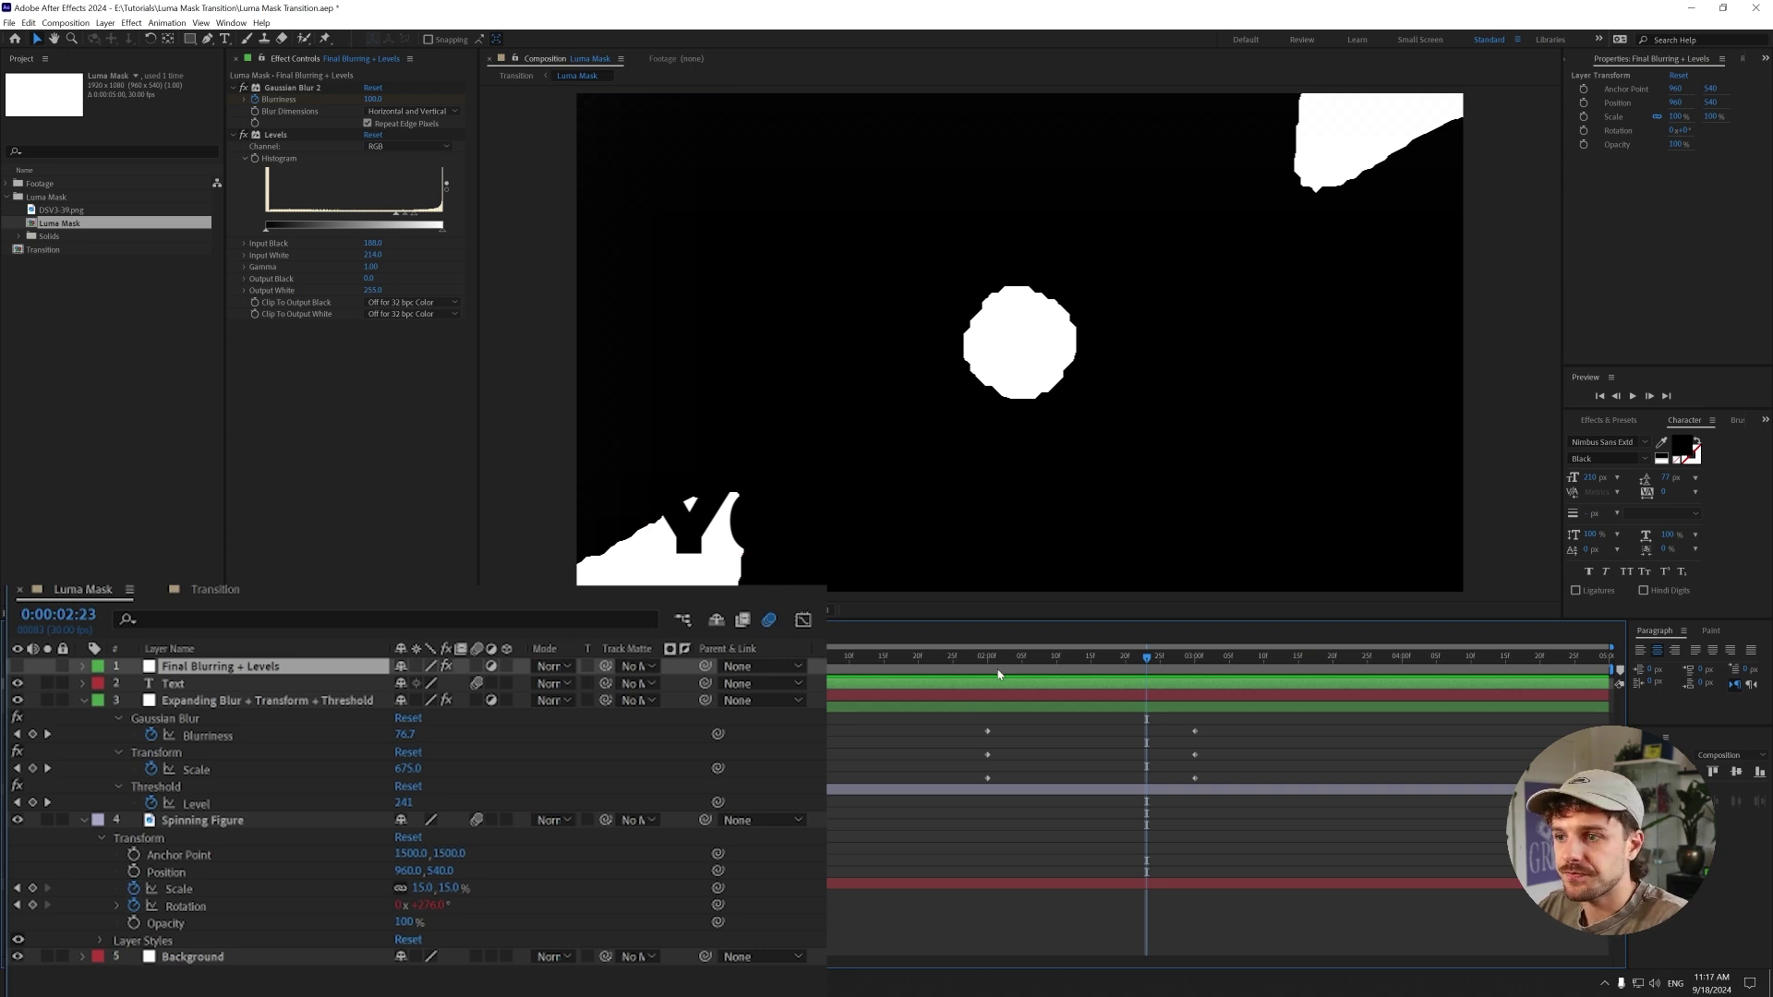
# Show and expand the Final Blurring + Levels layer, scrubbing from 0 to 2 seconds to watch the blur.
pyautogui.click(17, 667)
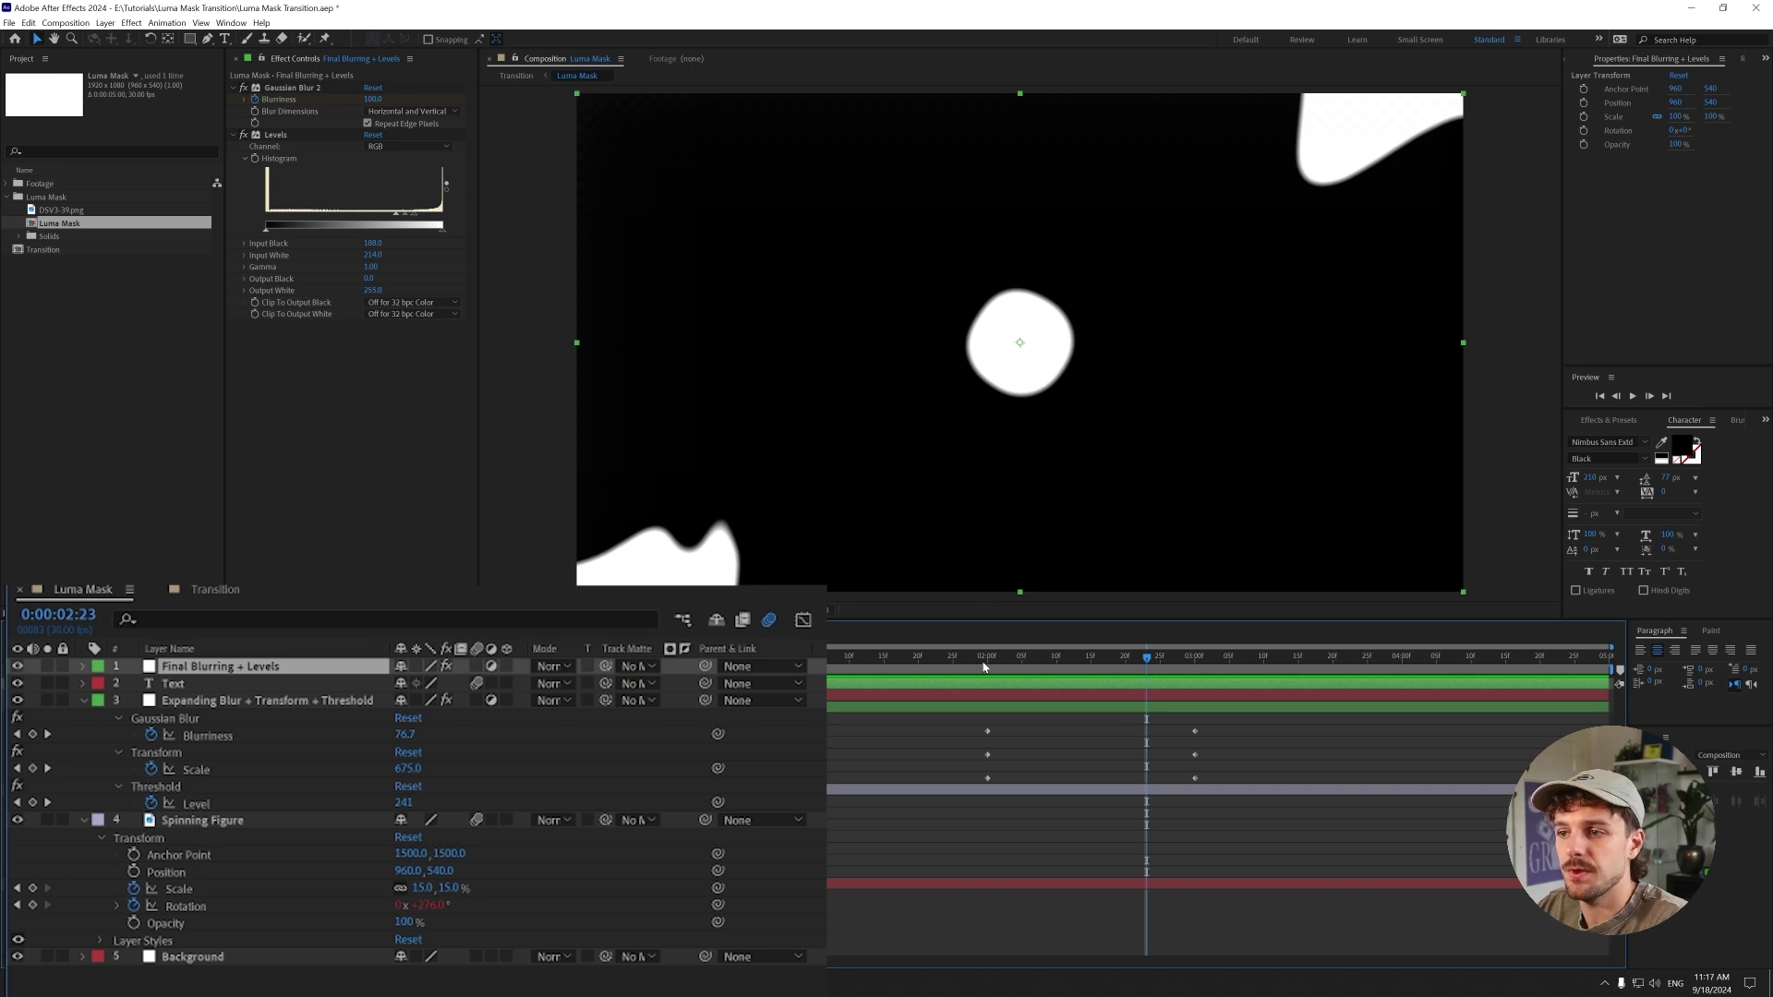
pyautogui.click(83, 667)
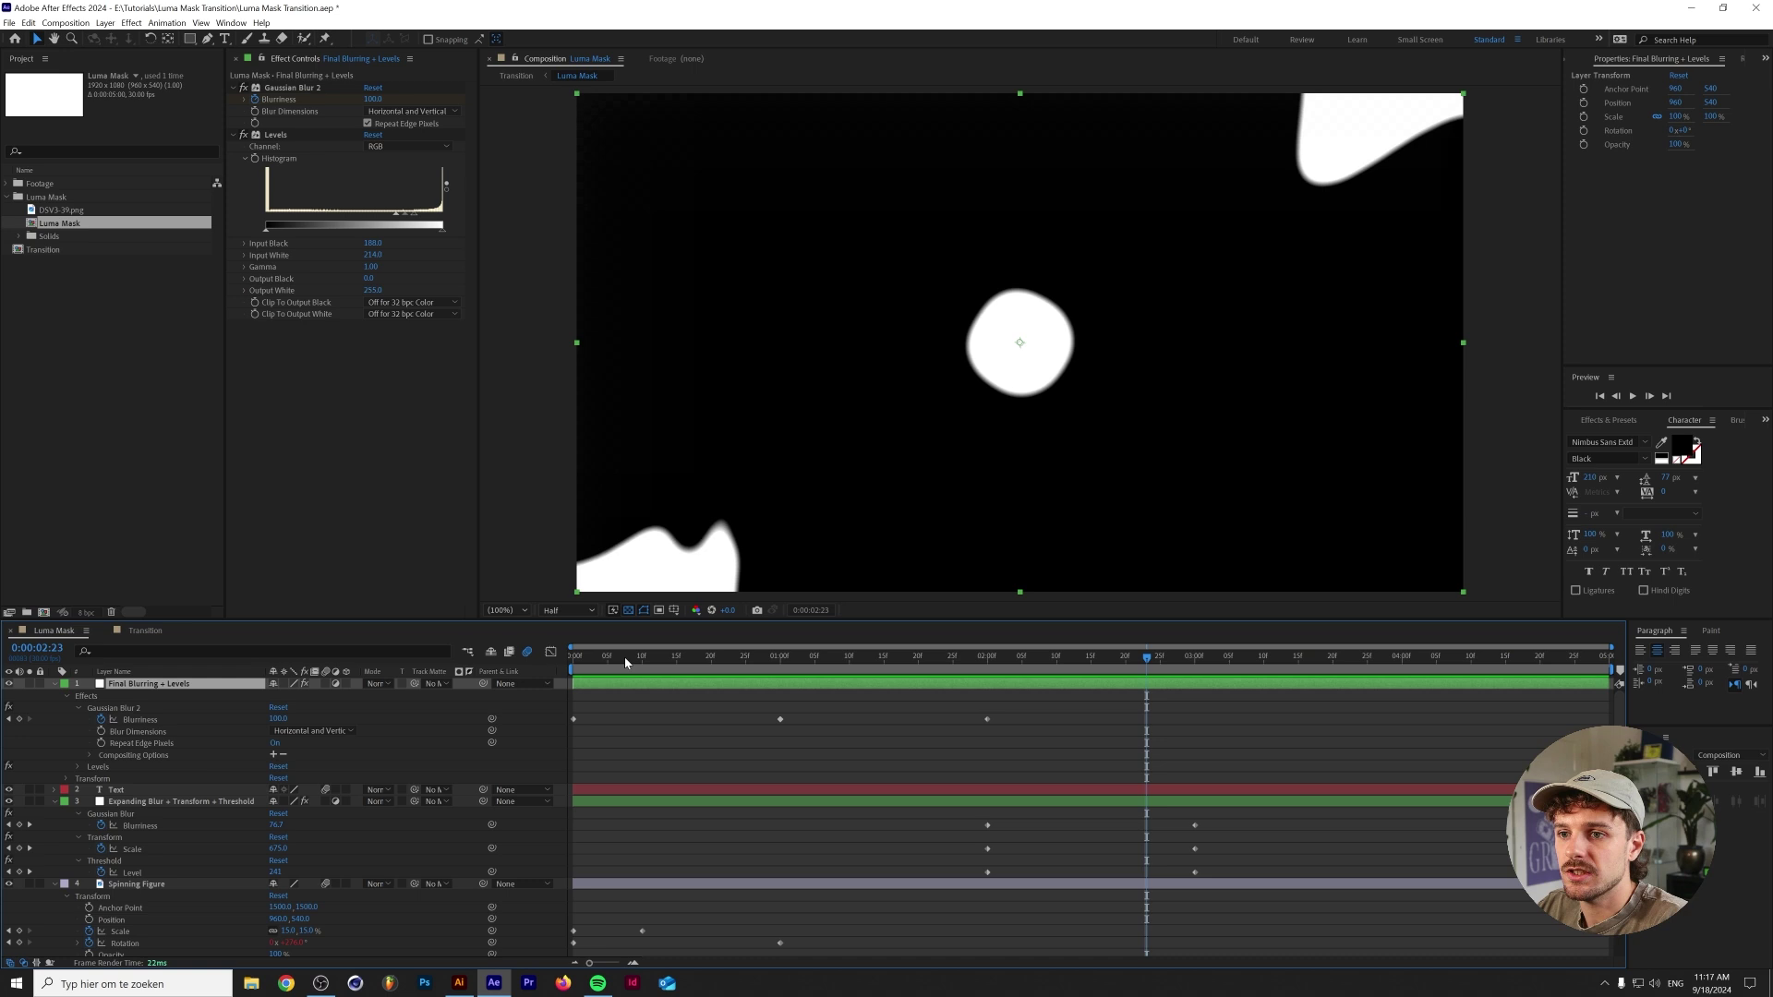
pyautogui.moveTo(629, 657); pyautogui.dragTo(687, 680)
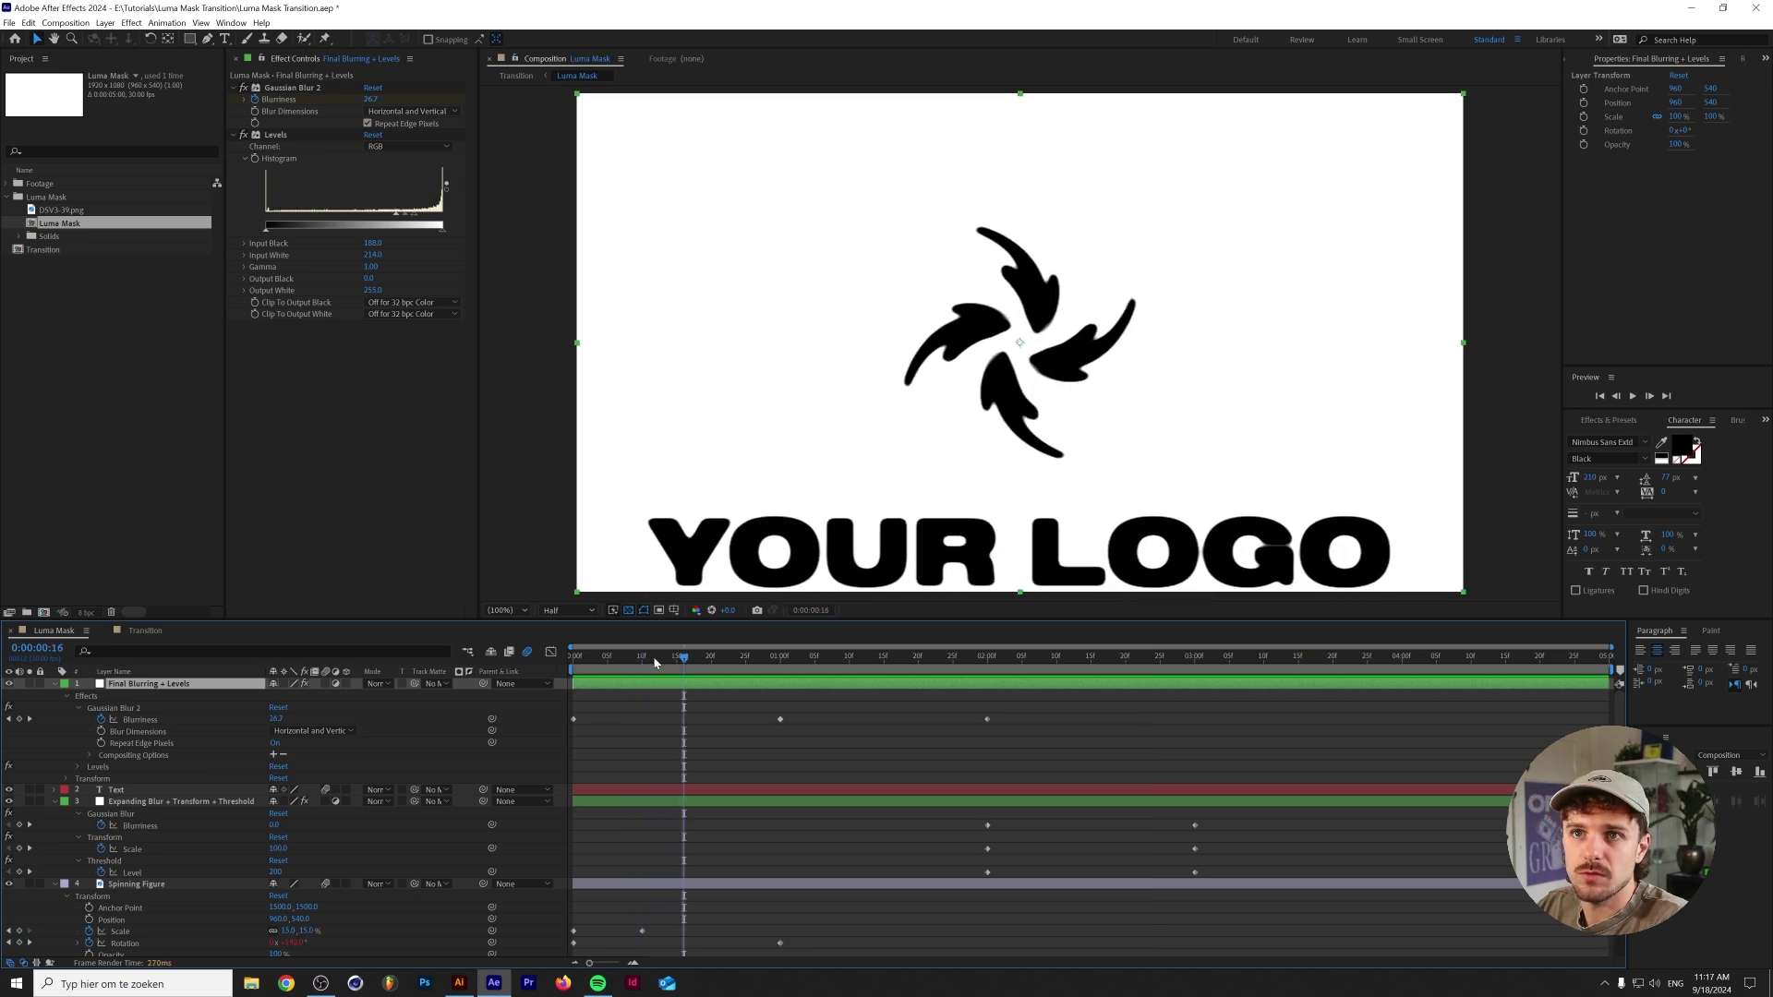
pyautogui.click(778, 664)
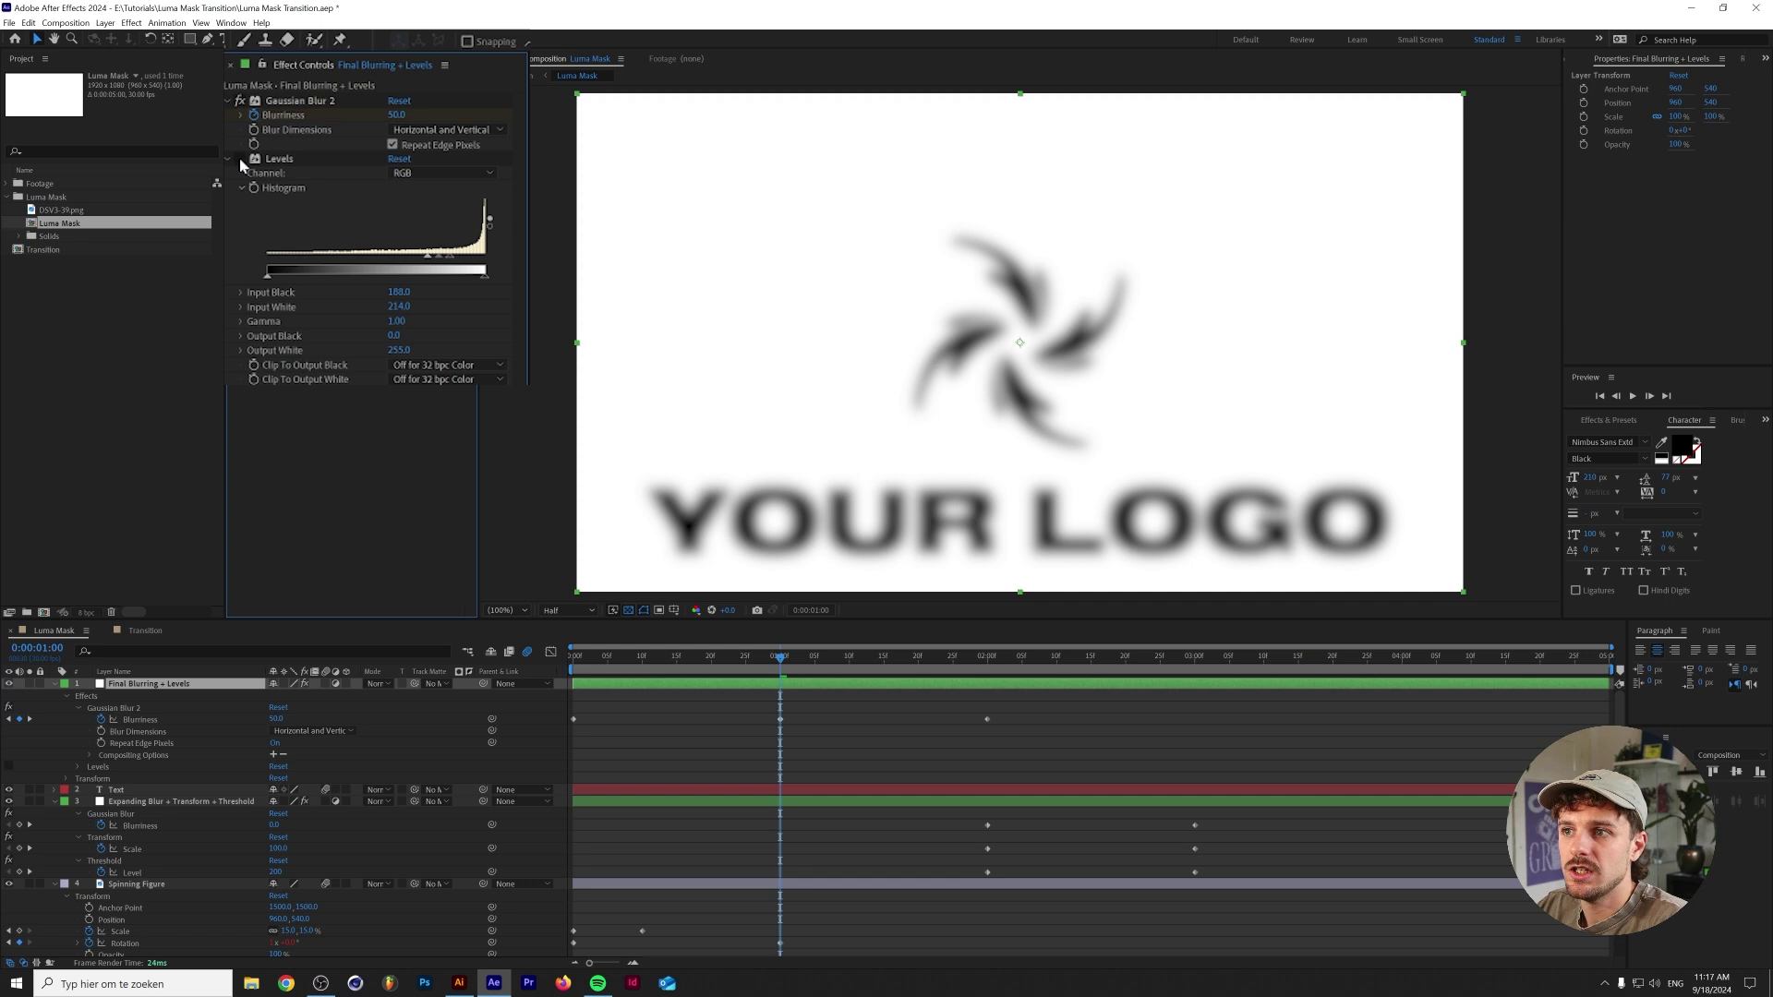
pyautogui.moveTo(780, 655); pyautogui.dragTo(553, 667)
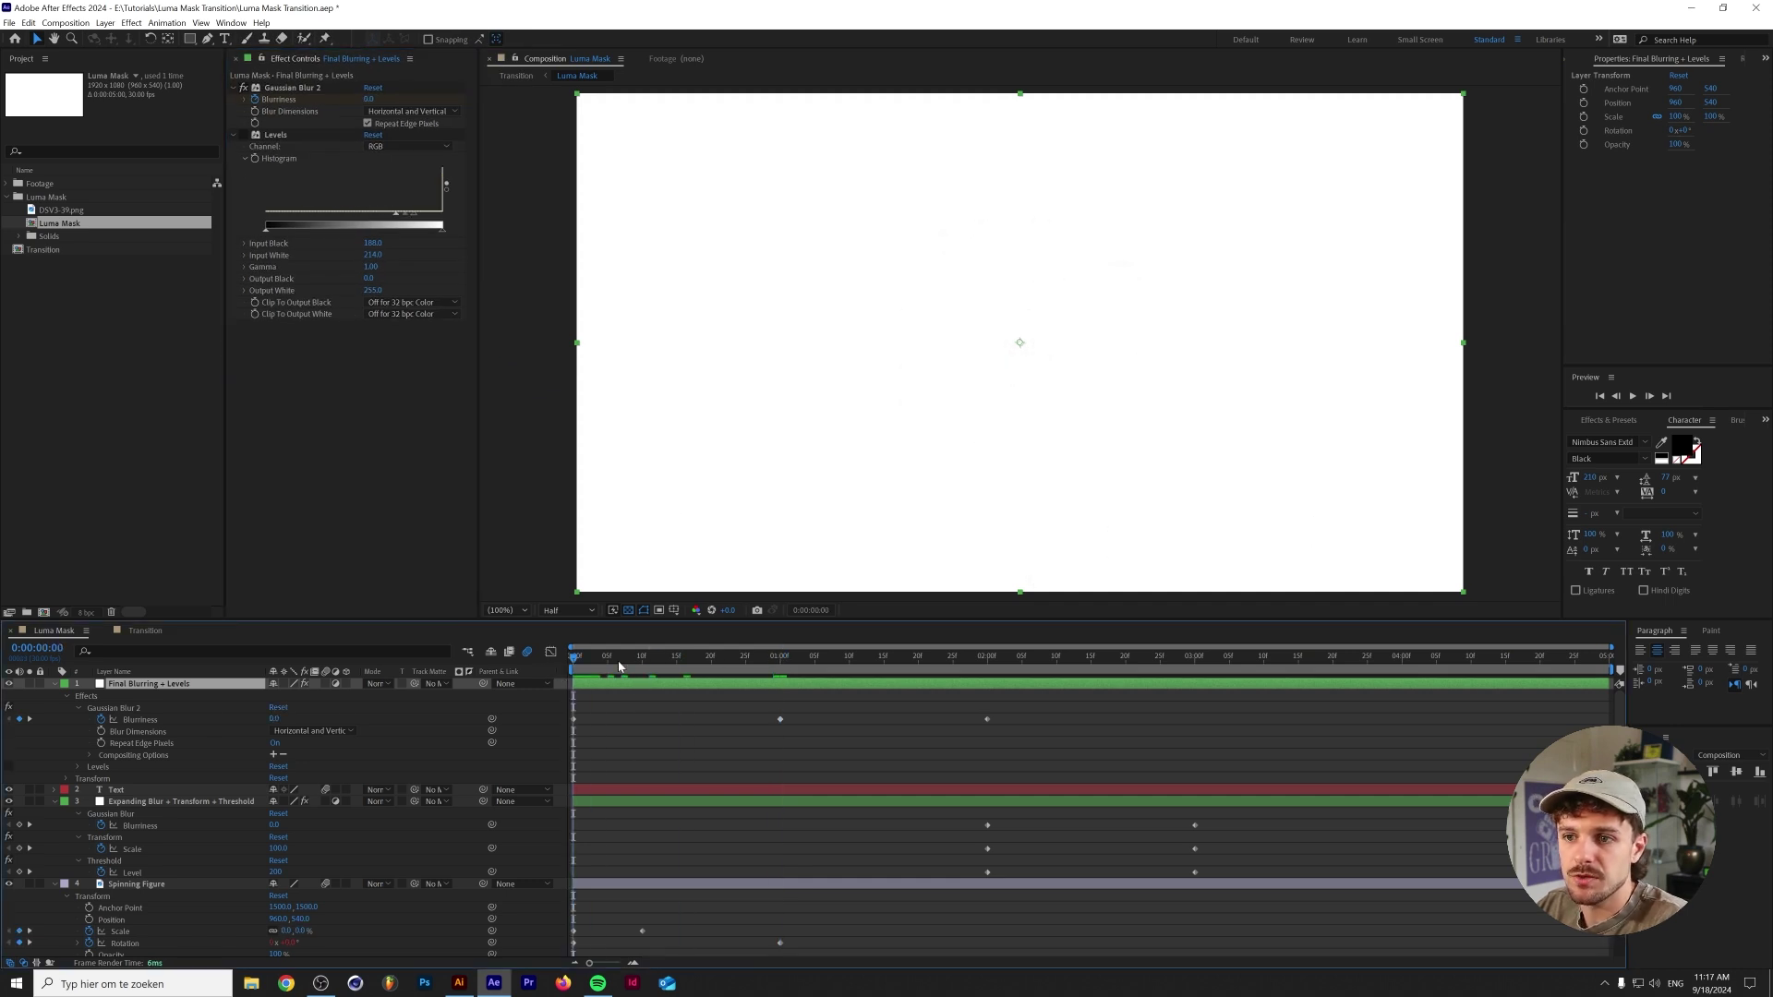
pyautogui.moveTo(572, 657); pyautogui.dragTo(665, 667)
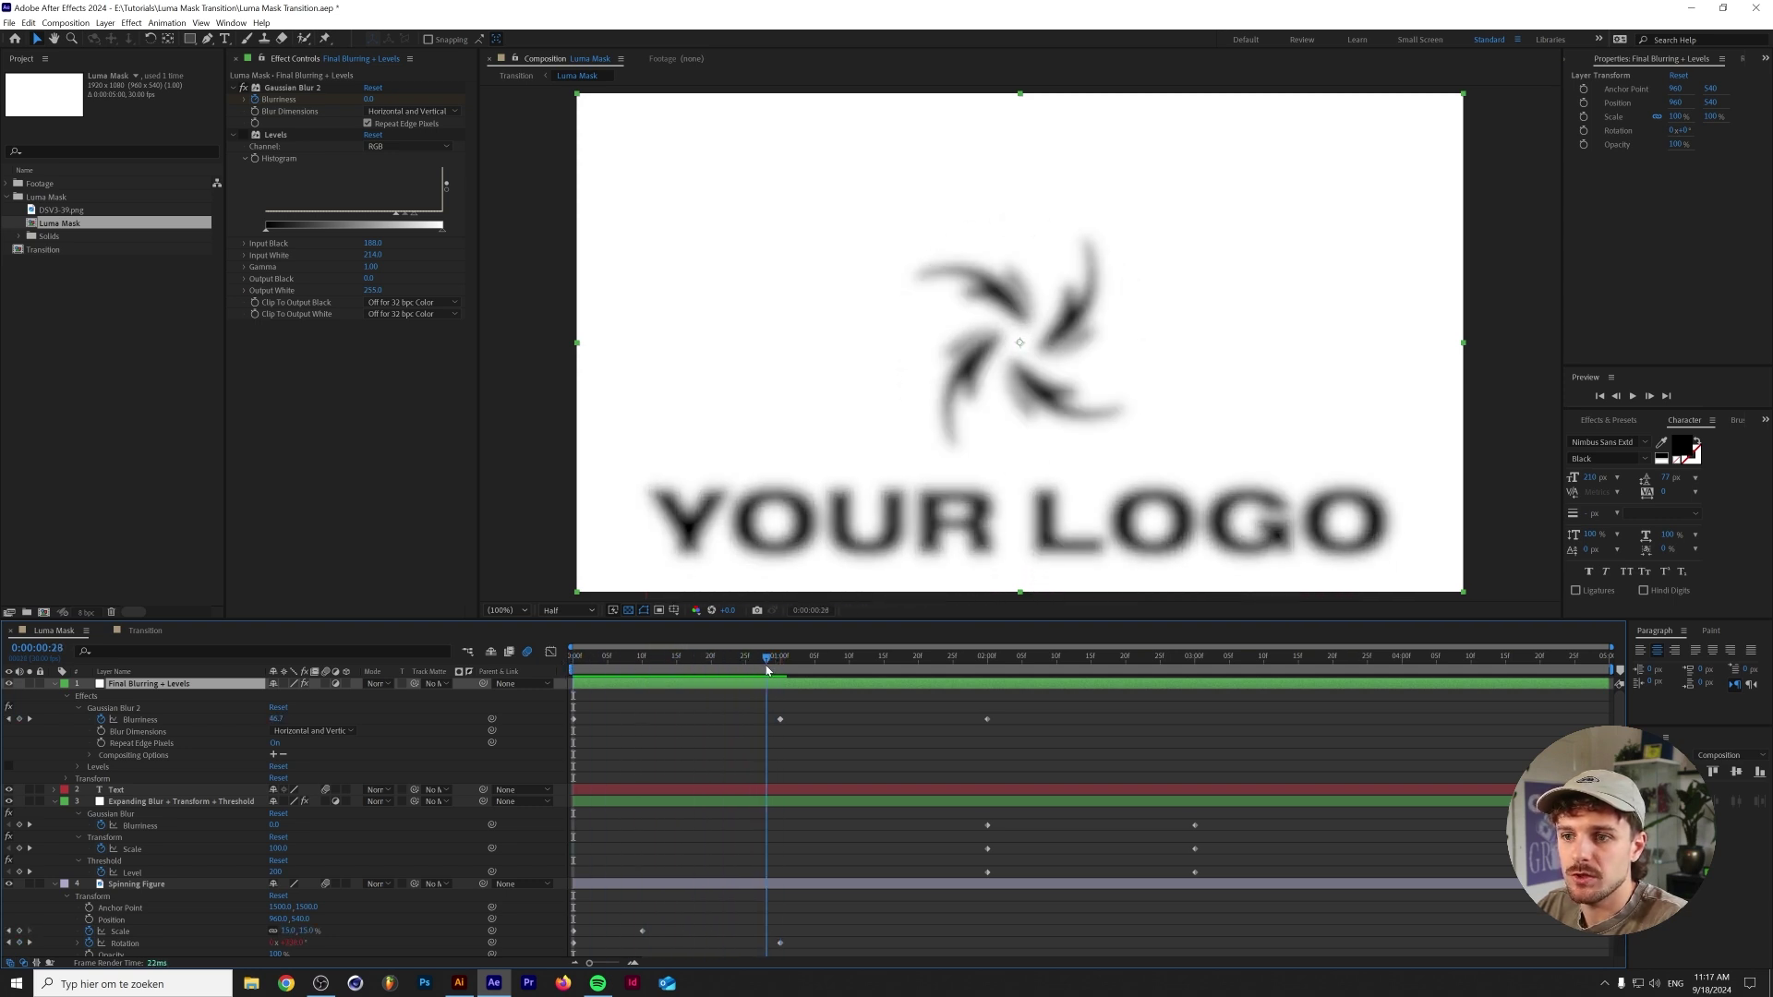
pyautogui.moveTo(767, 668); pyautogui.dragTo(990, 668)
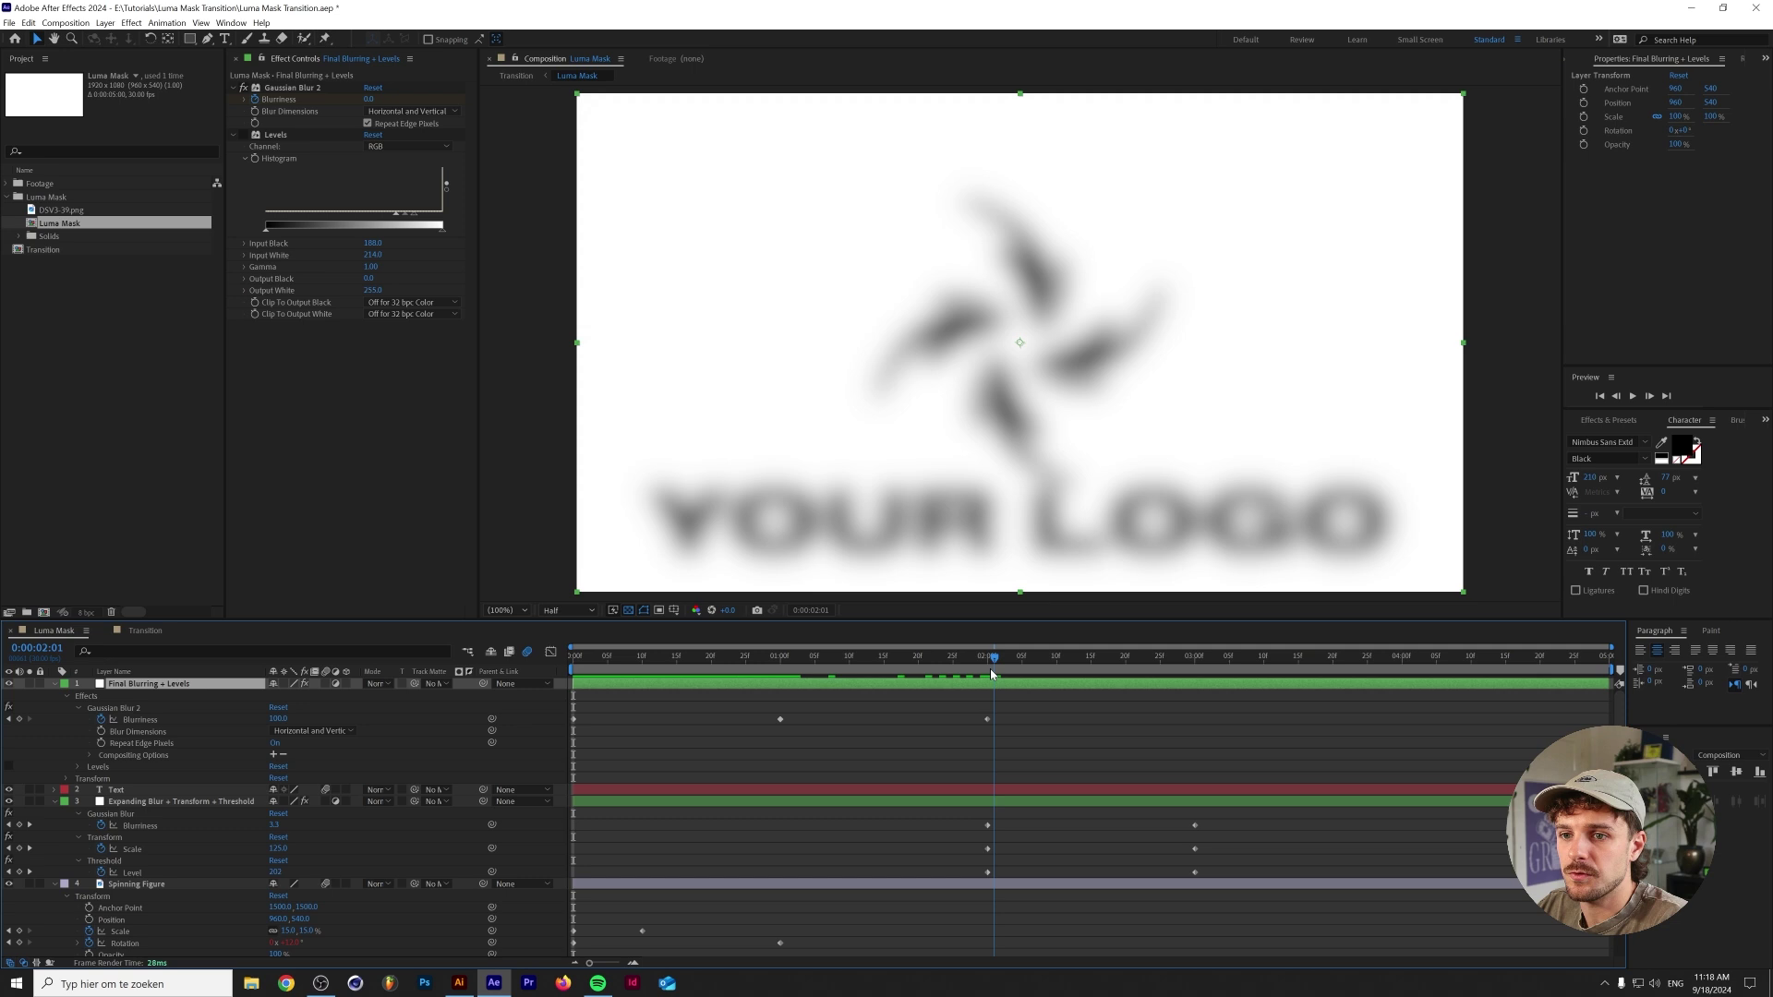
# Delete the 1-second Blurriness keyframe and go to the 2-second keyframes.
pyautogui.moveTo(807, 706); pyautogui.dragTo(695, 766)
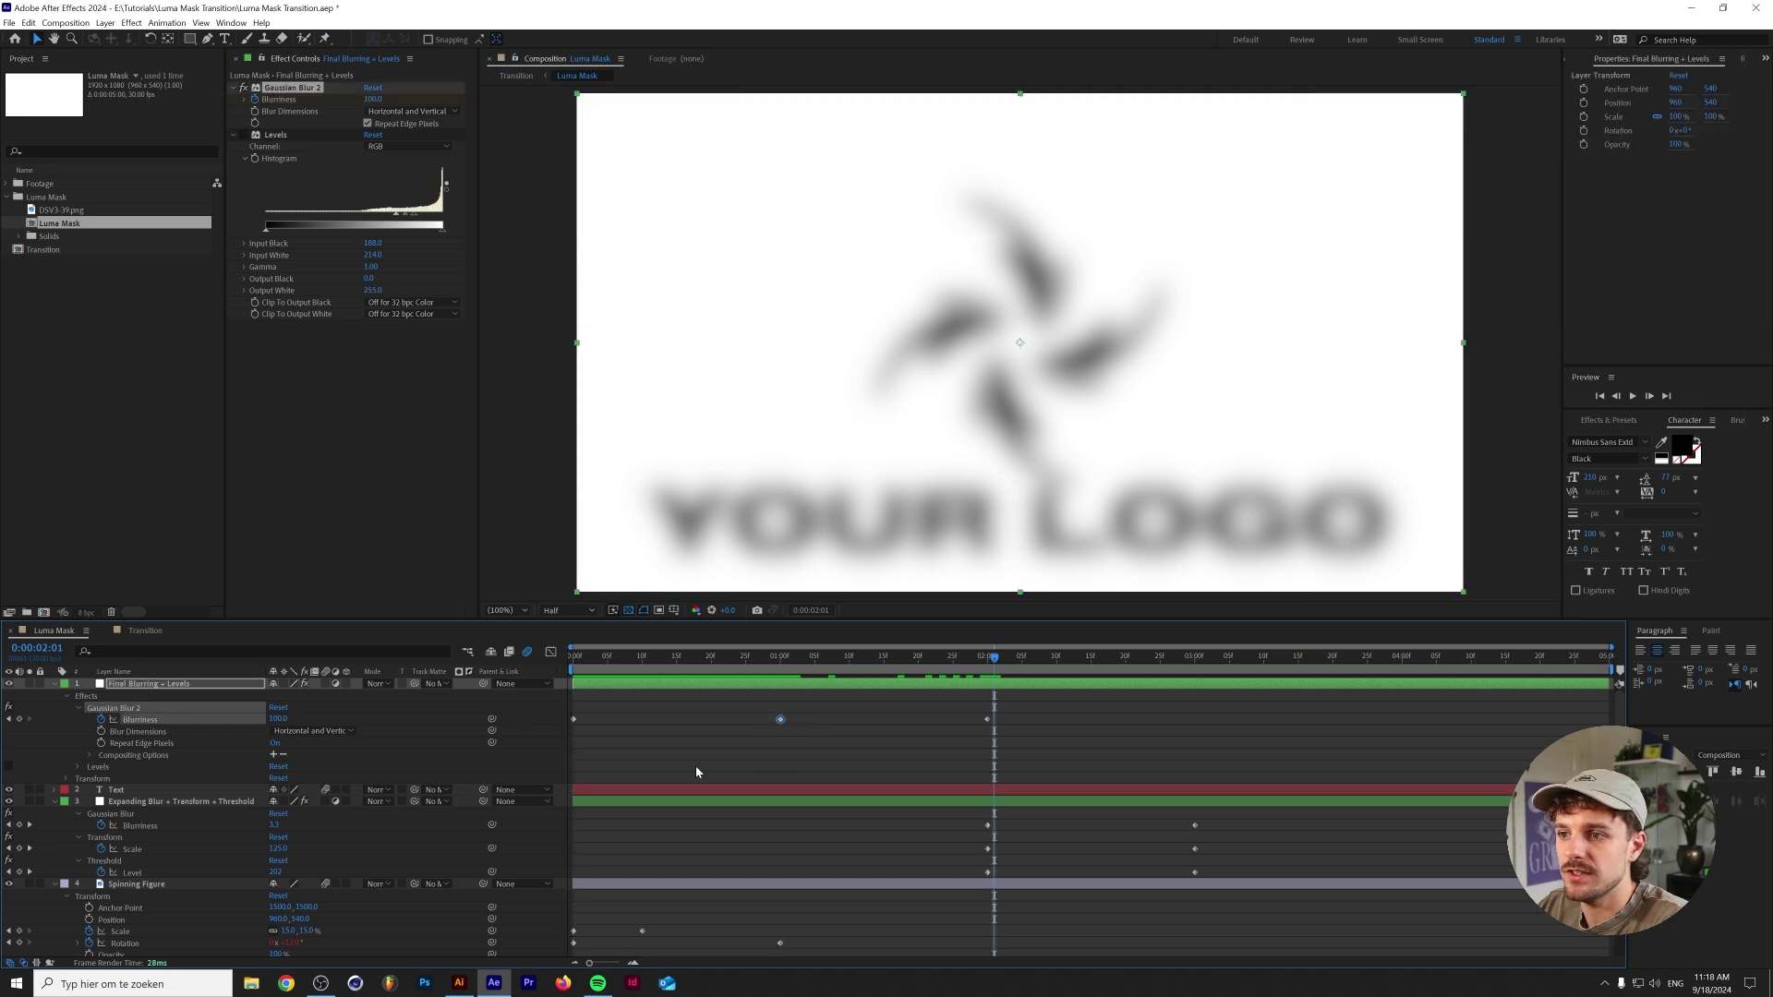
pyautogui.press('Delete')
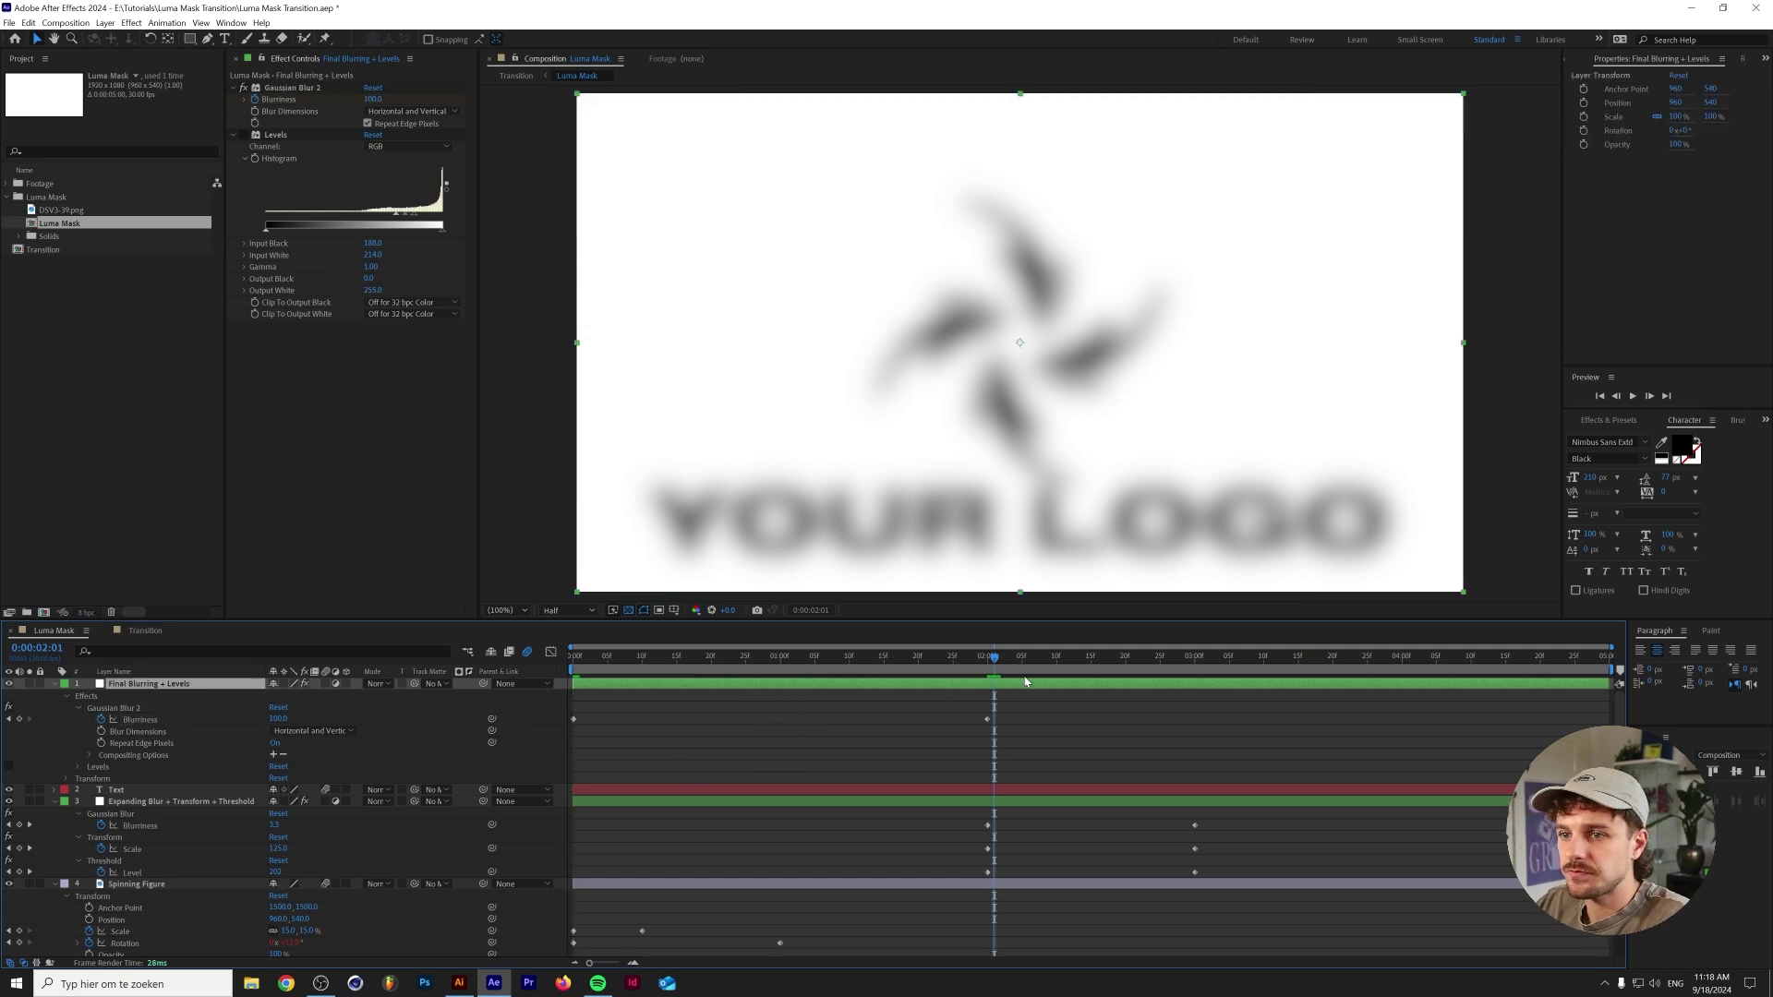
pyautogui.click(988, 660)
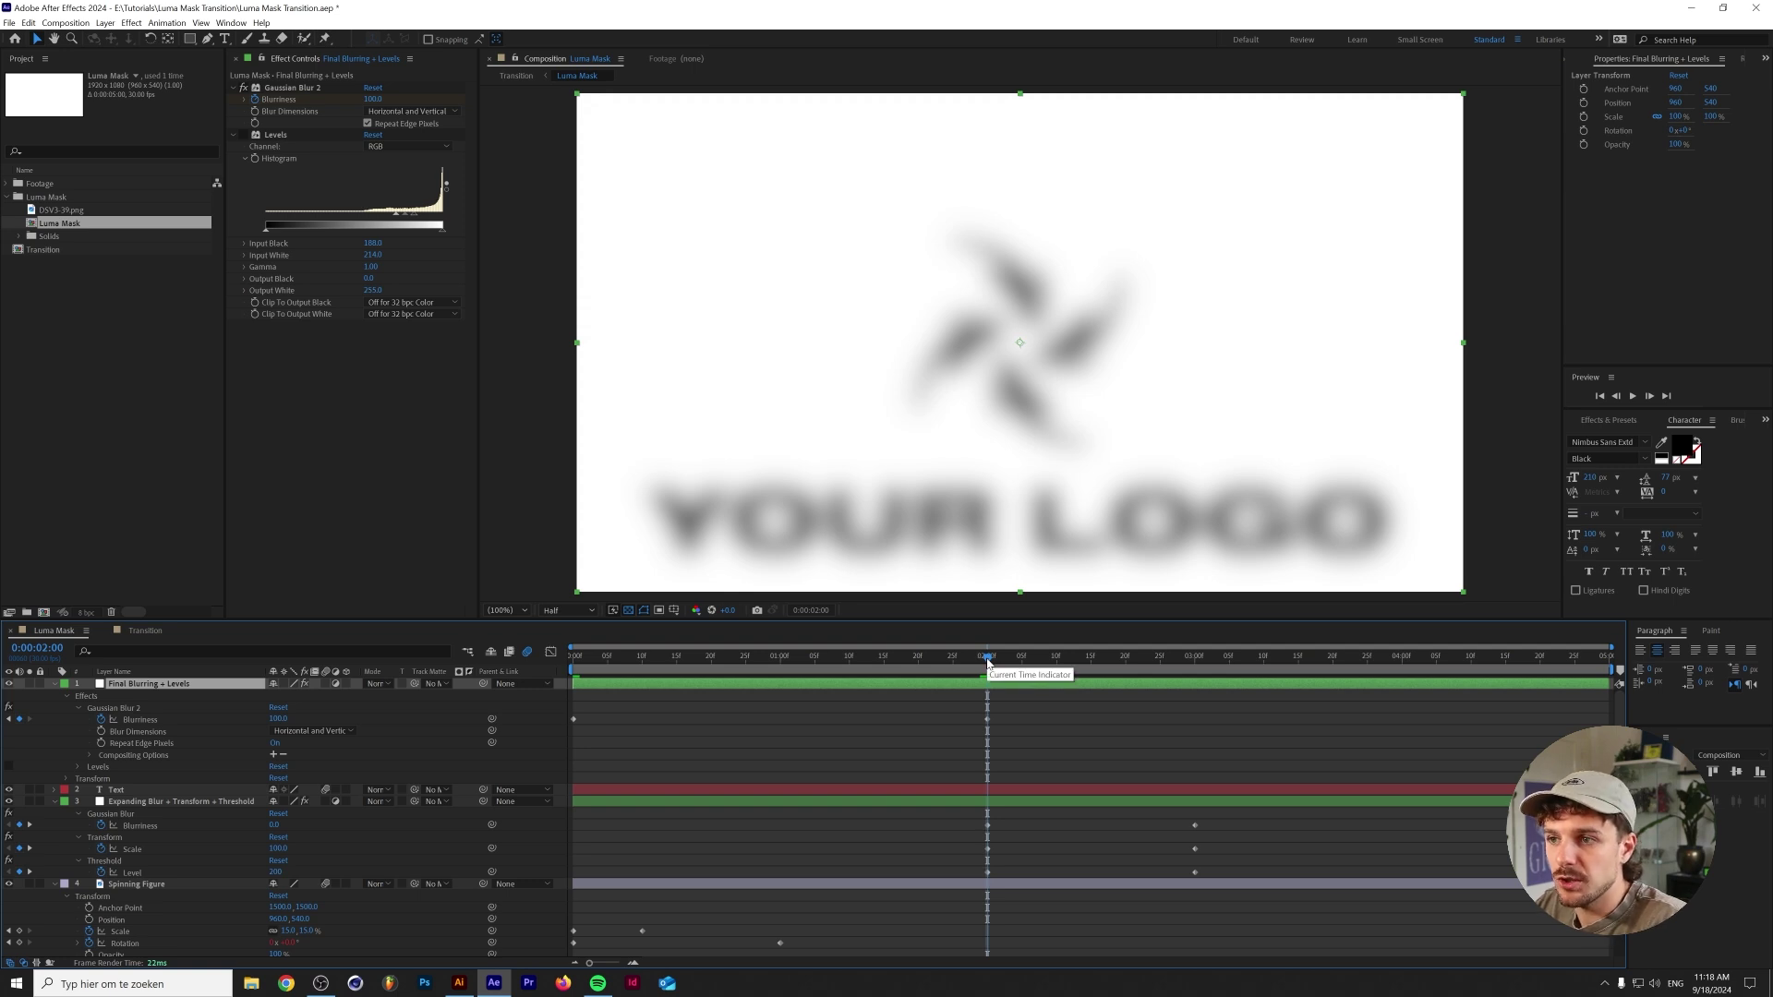
pyautogui.click(242, 135)
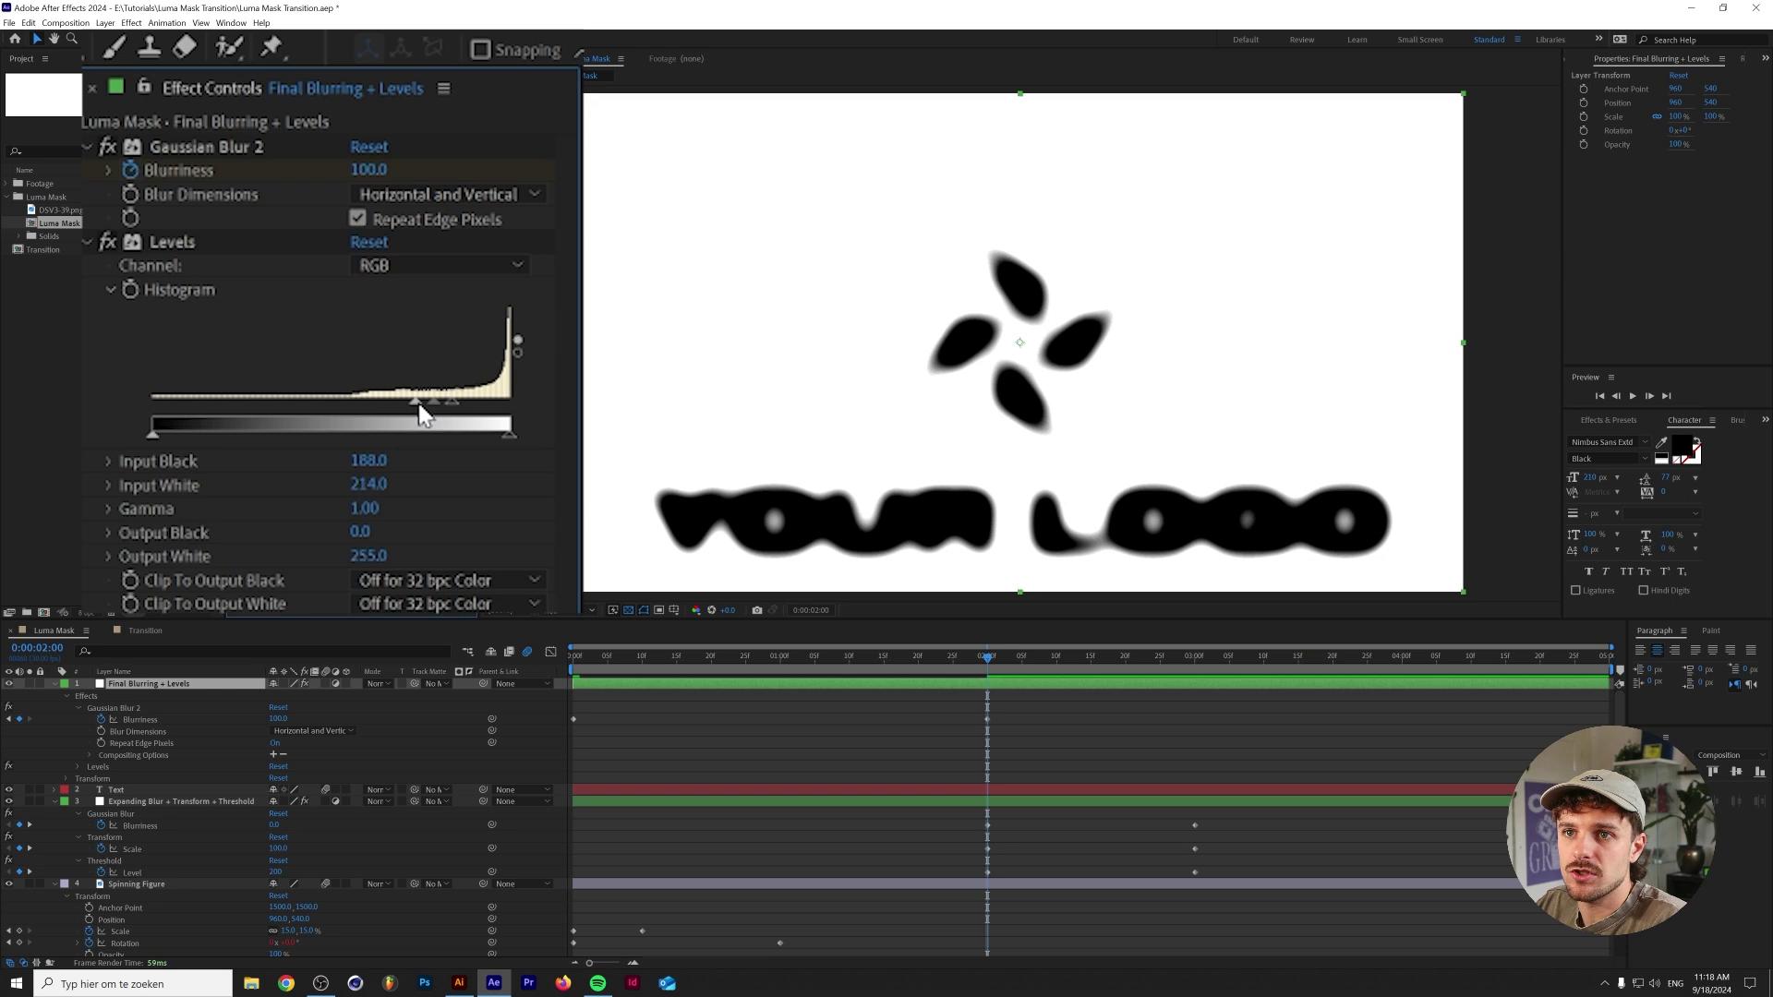
pyautogui.moveTo(417, 404); pyautogui.dragTo(153, 403)
pyautogui.moveTo(456, 407); pyautogui.dragTo(509, 402)
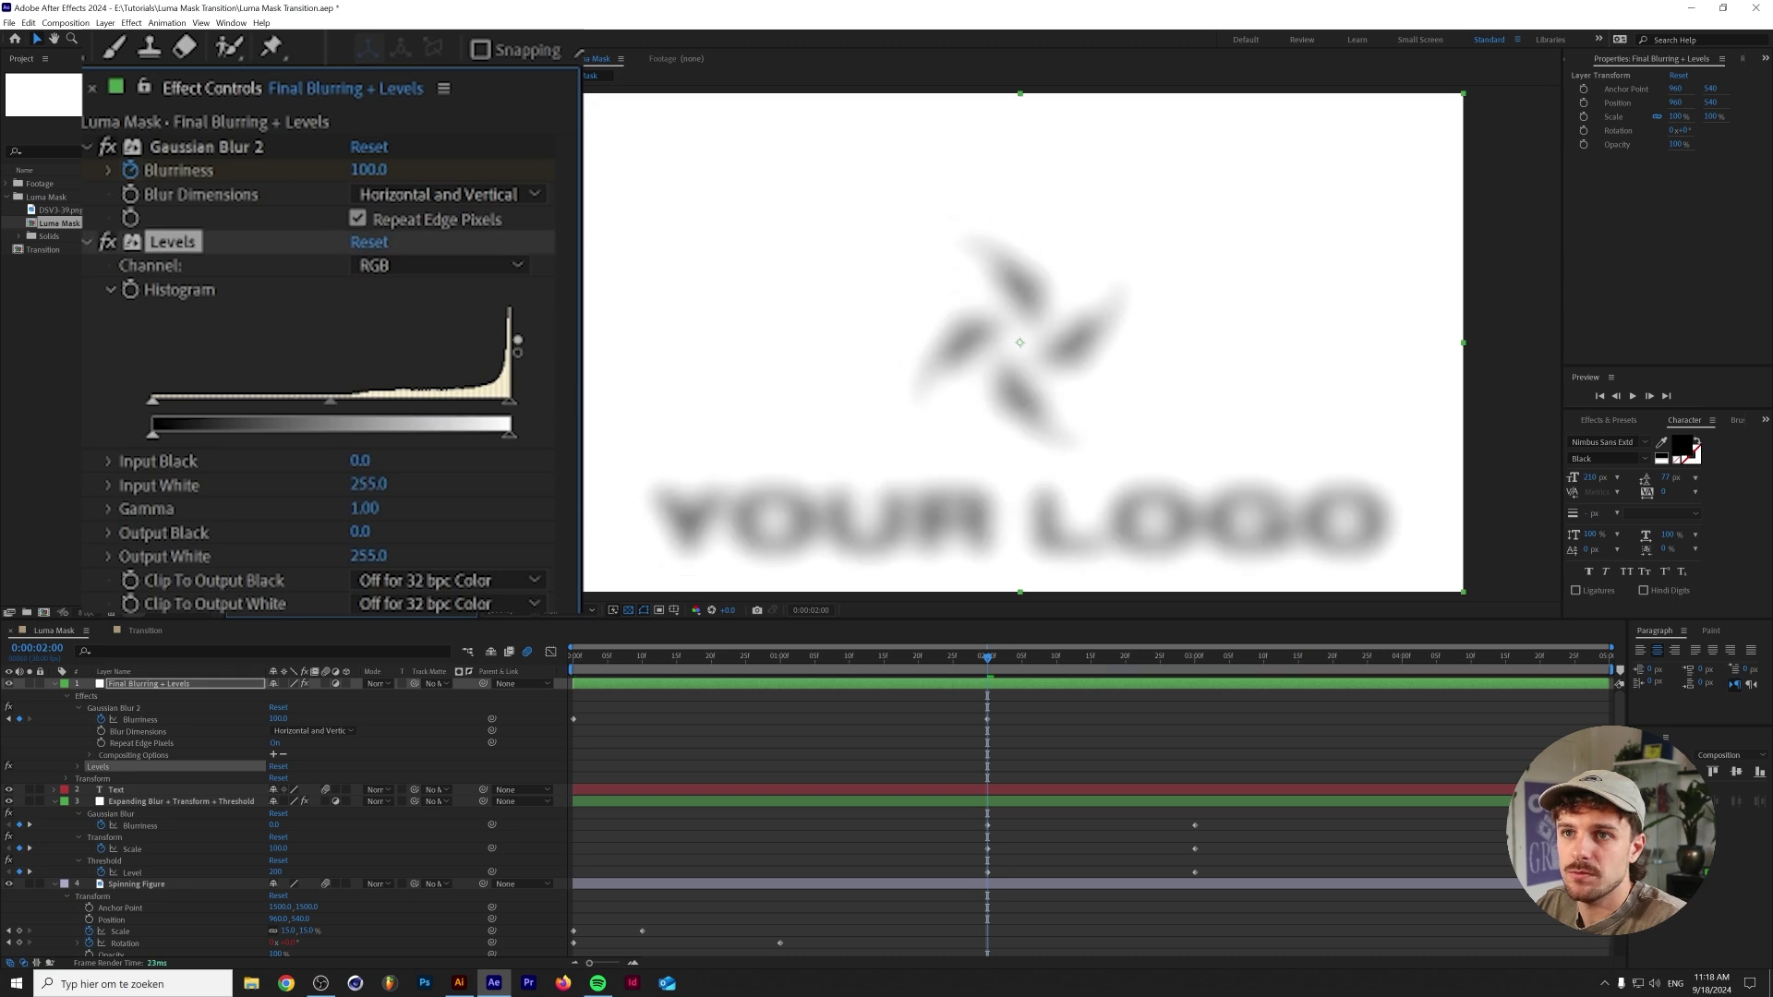
pyautogui.moveTo(166, 401); pyautogui.dragTo(400, 404)
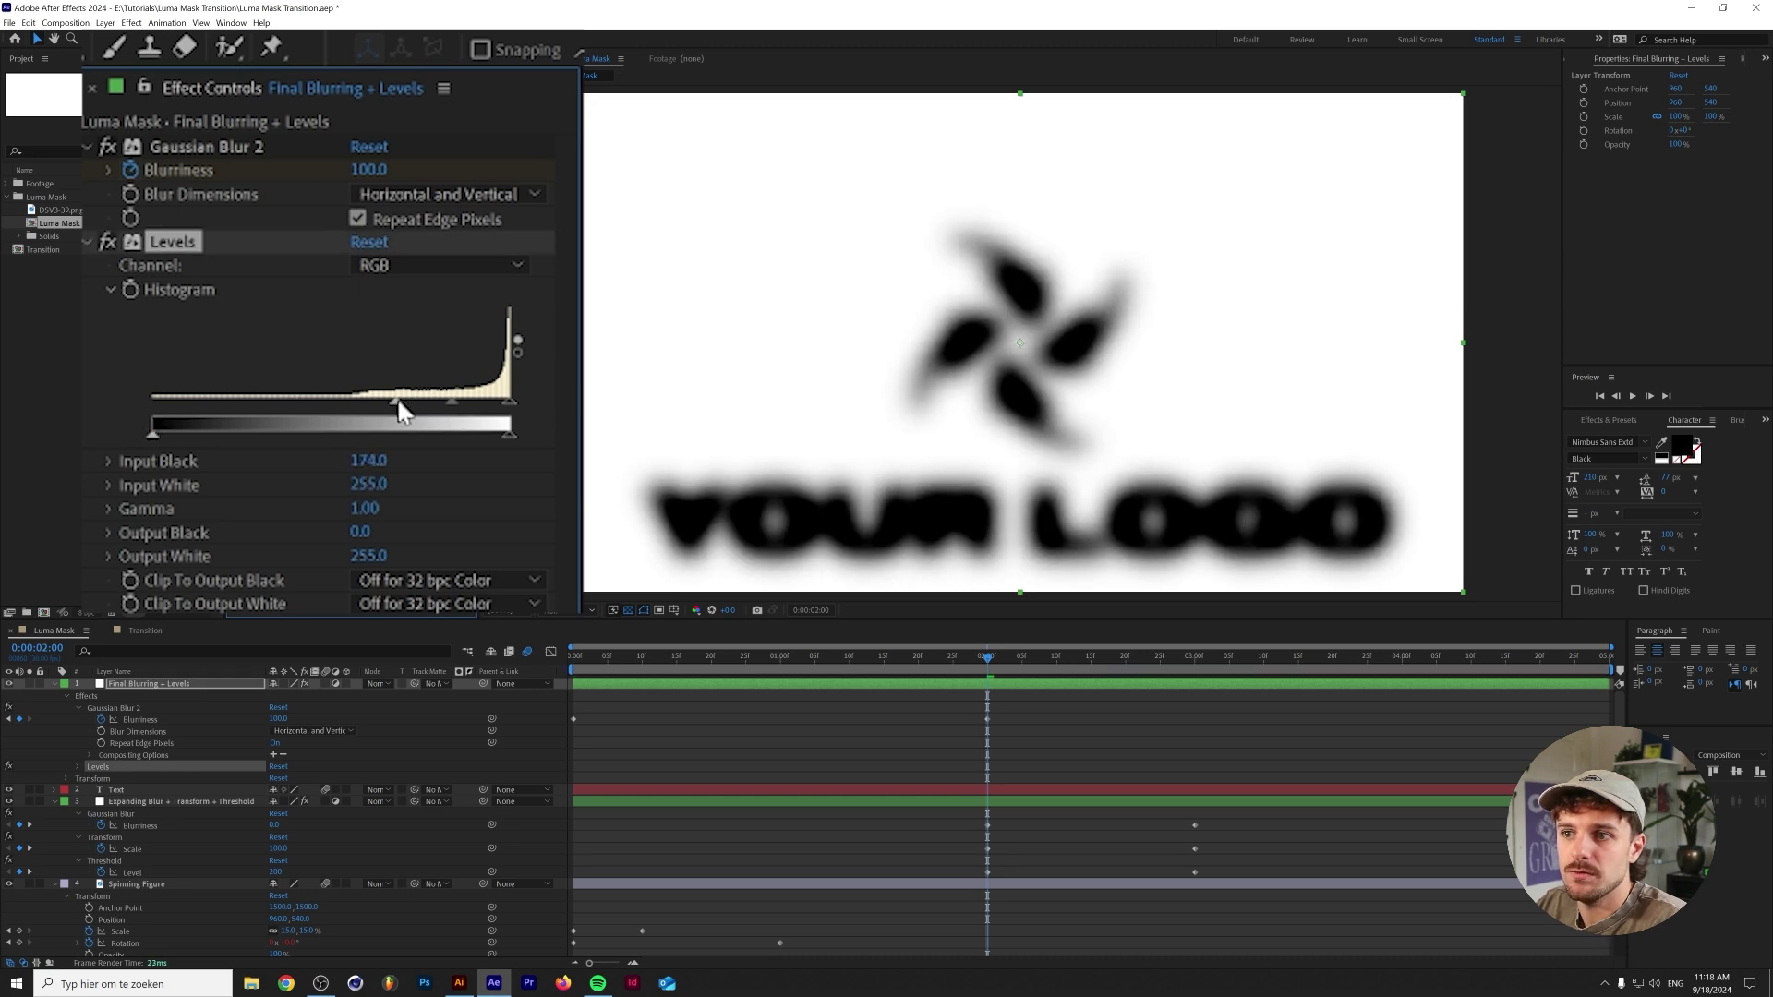
pyautogui.moveTo(510, 405); pyautogui.dragTo(433, 403)
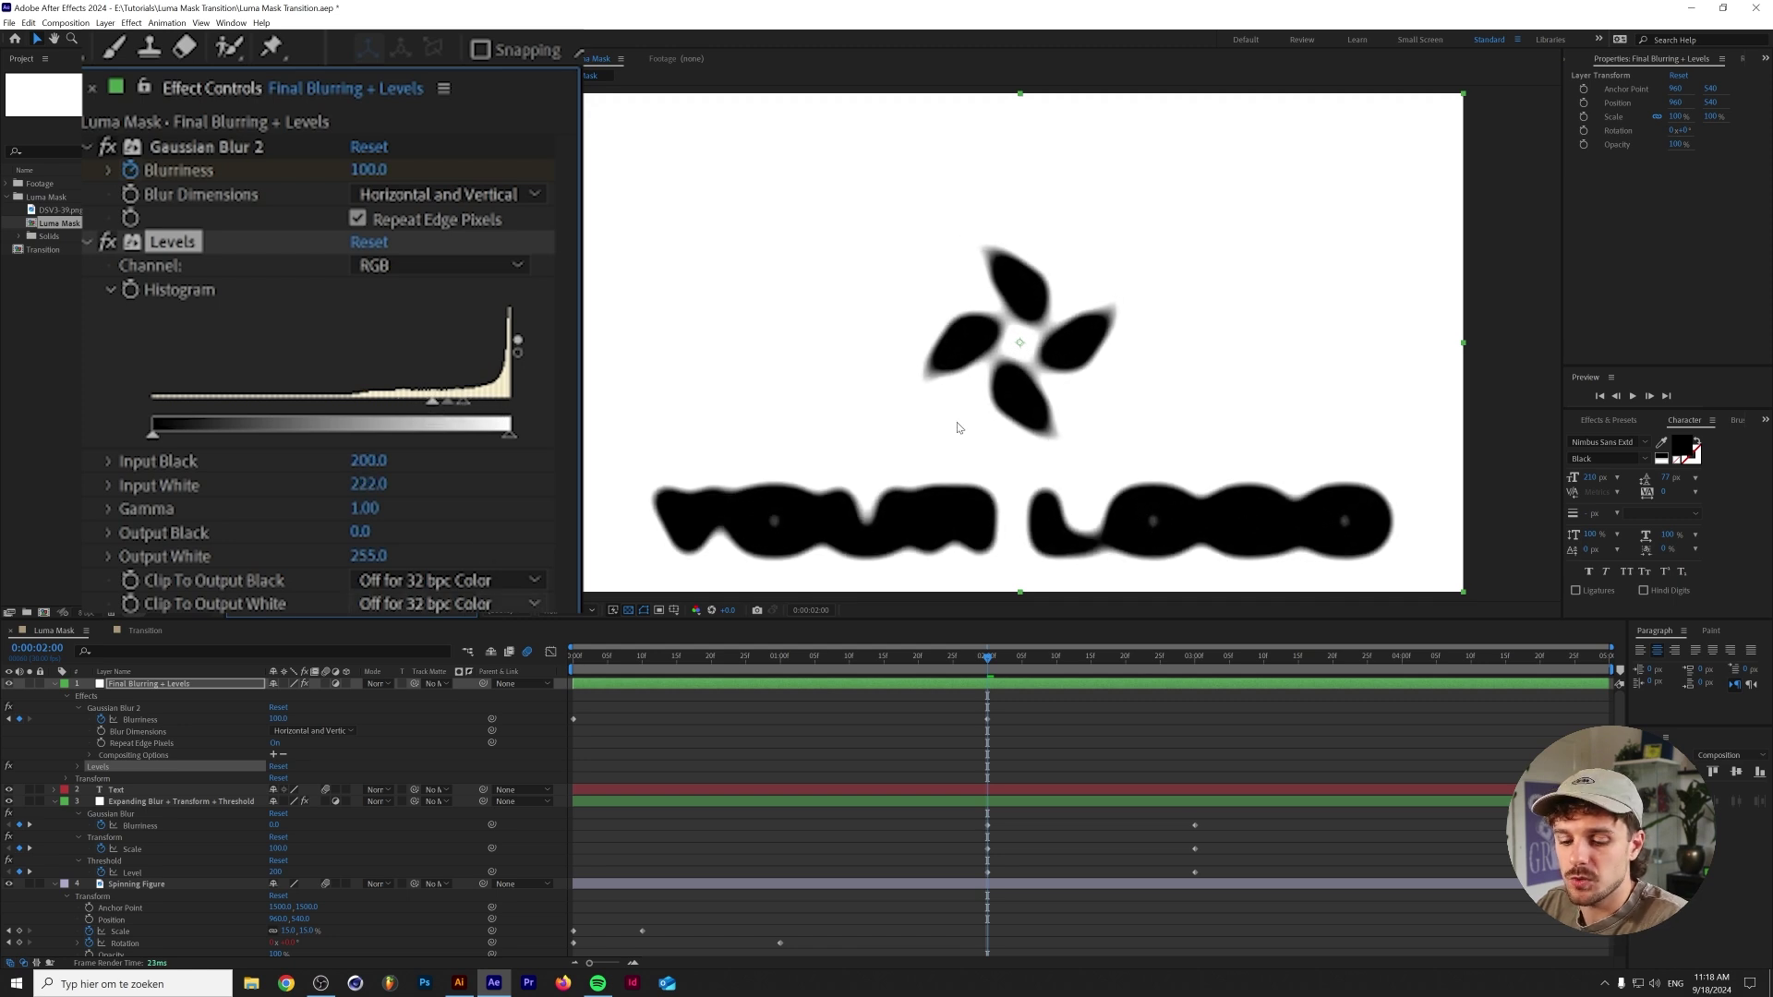
pyautogui.hotkey('ctrl', 'z')
pyautogui.hotkey('ctrl', 'z')
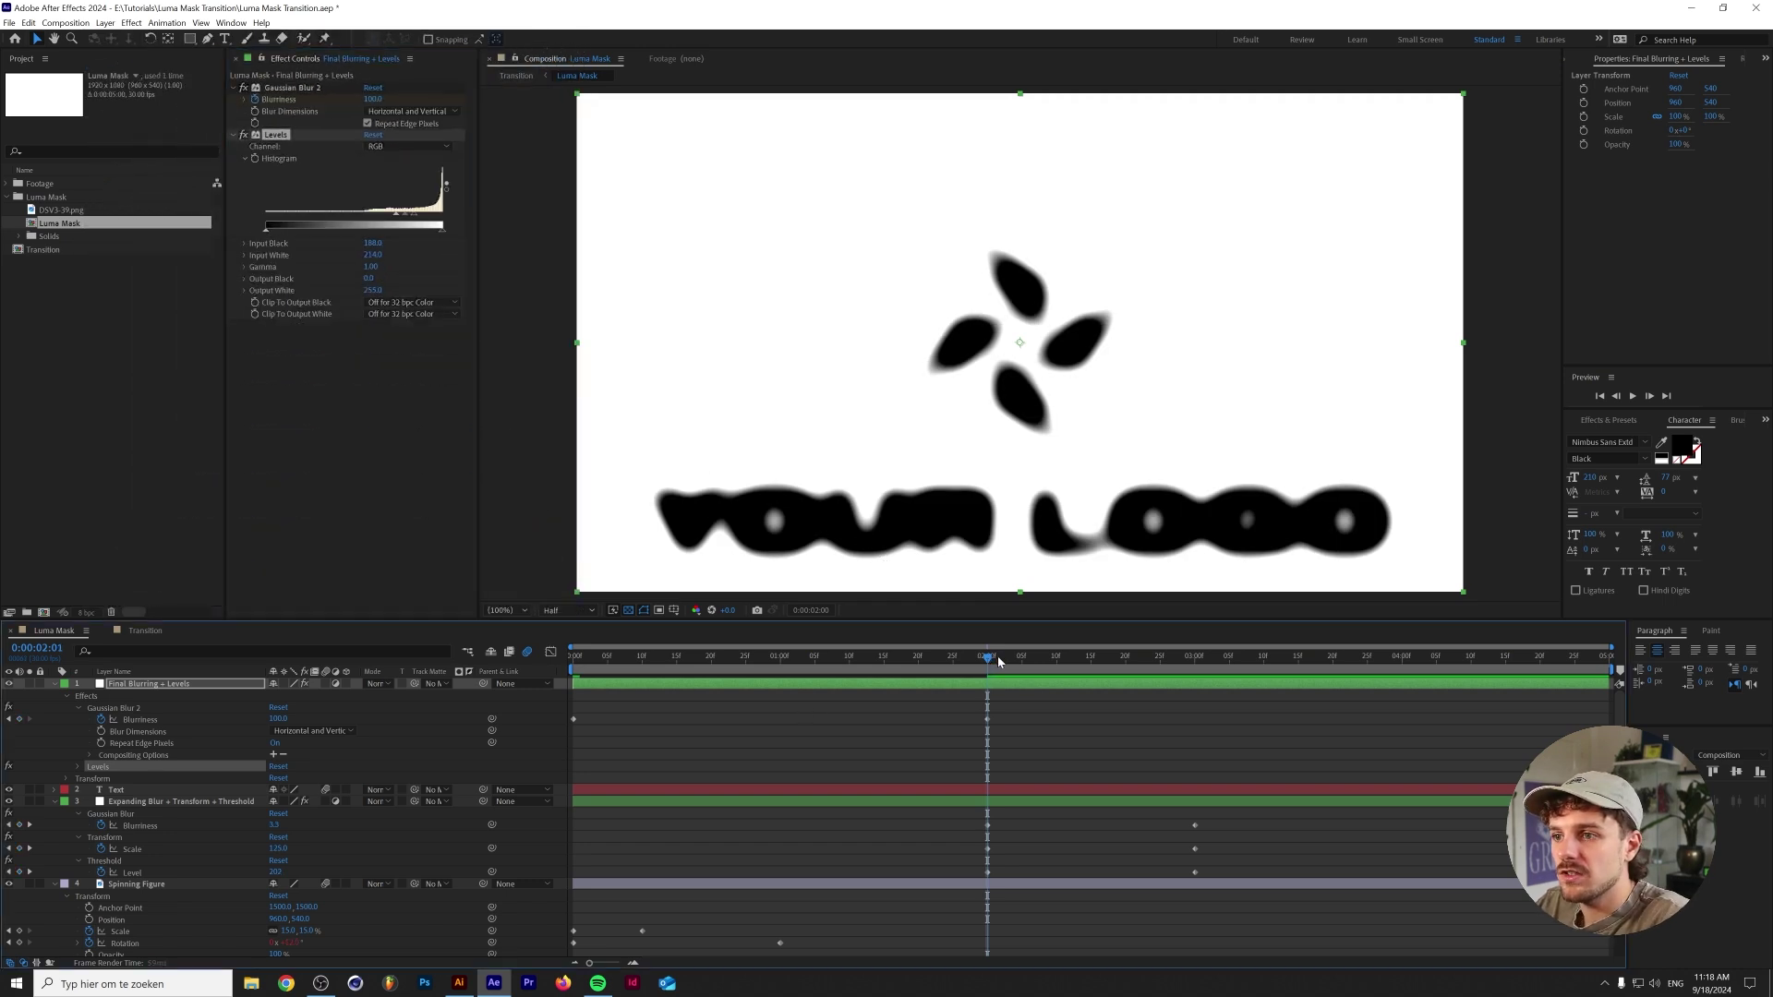
pyautogui.moveTo(1005, 661); pyautogui.dragTo(1150, 668)
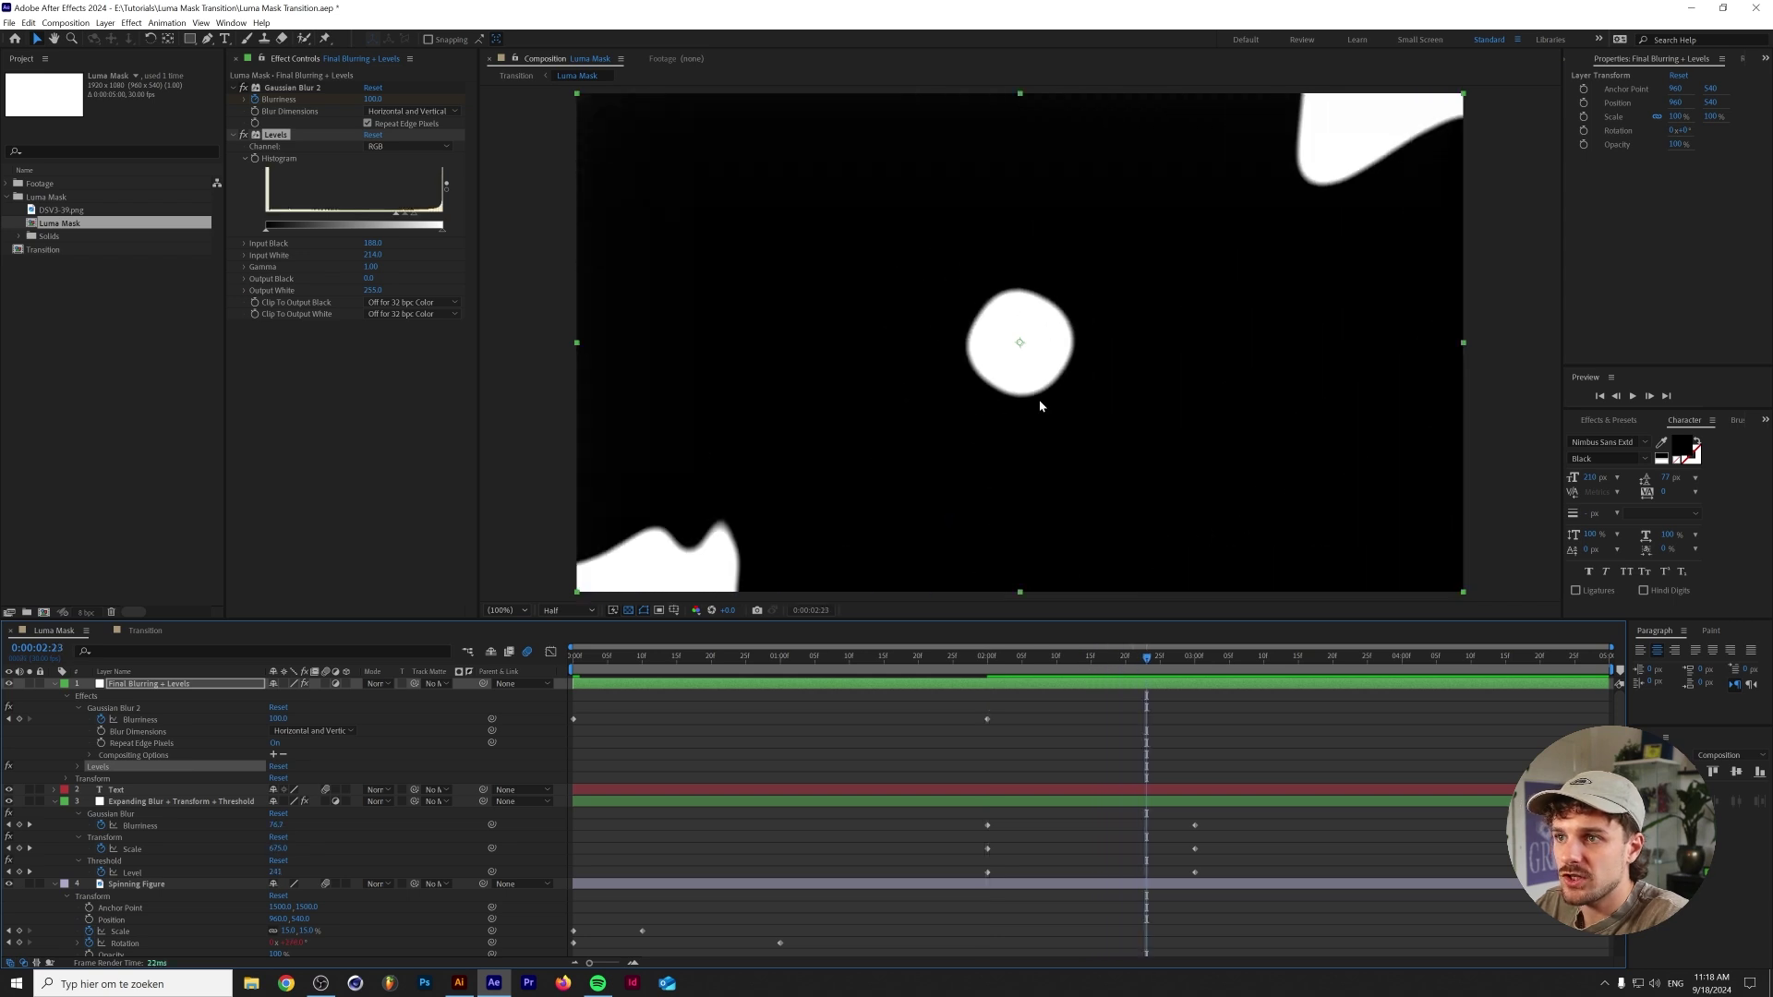
# Toggle Levels and Gaussian Blur off and back on to compare edges, then return to 0:00:02:16.
pyautogui.click(242, 135)
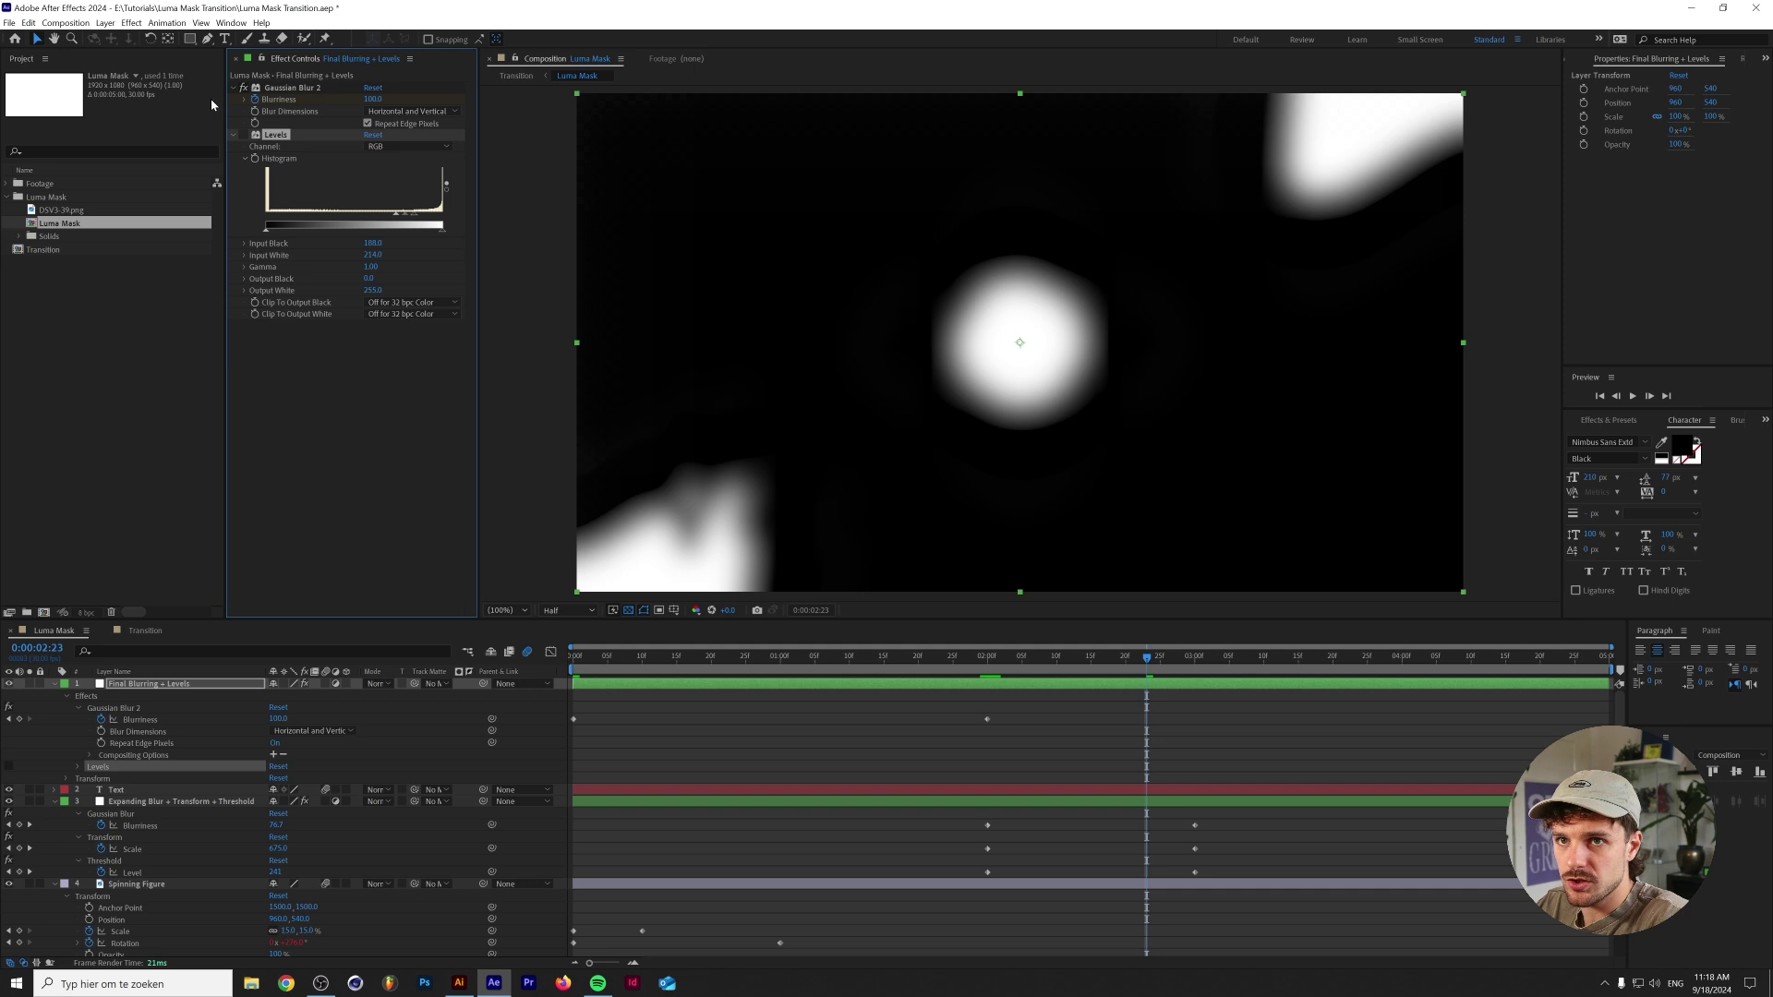
pyautogui.click(243, 87)
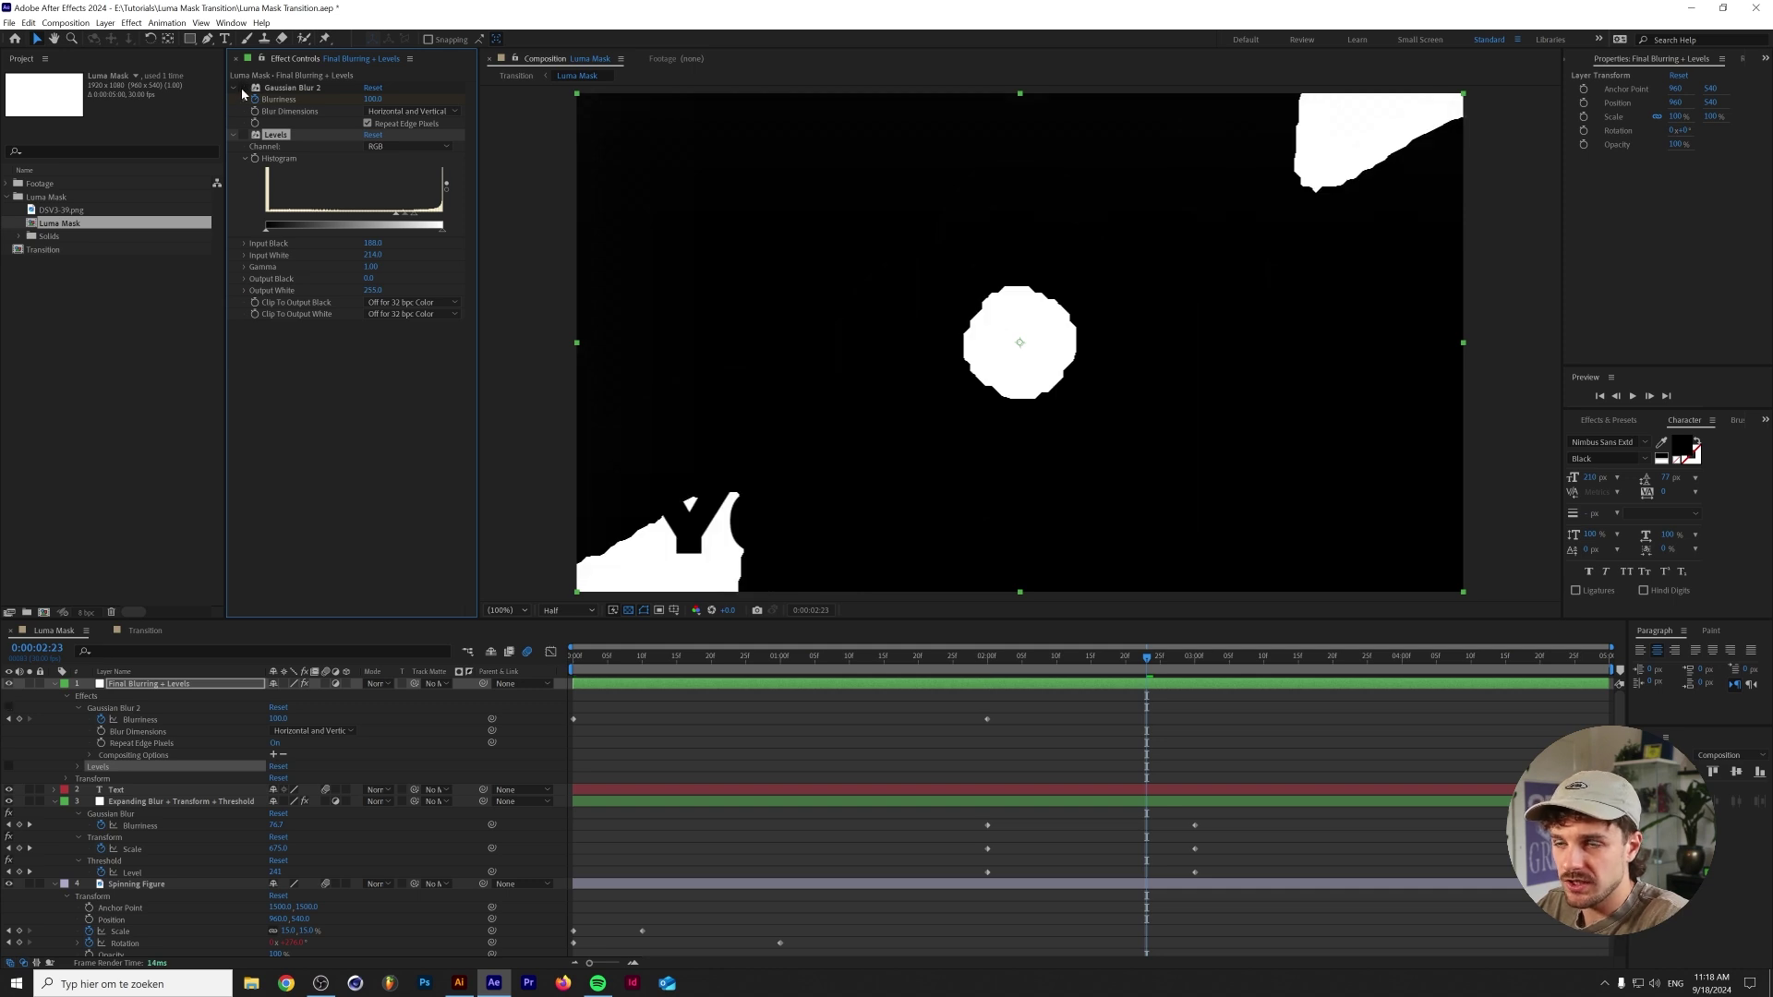
pyautogui.click(243, 87)
pyautogui.click(243, 135)
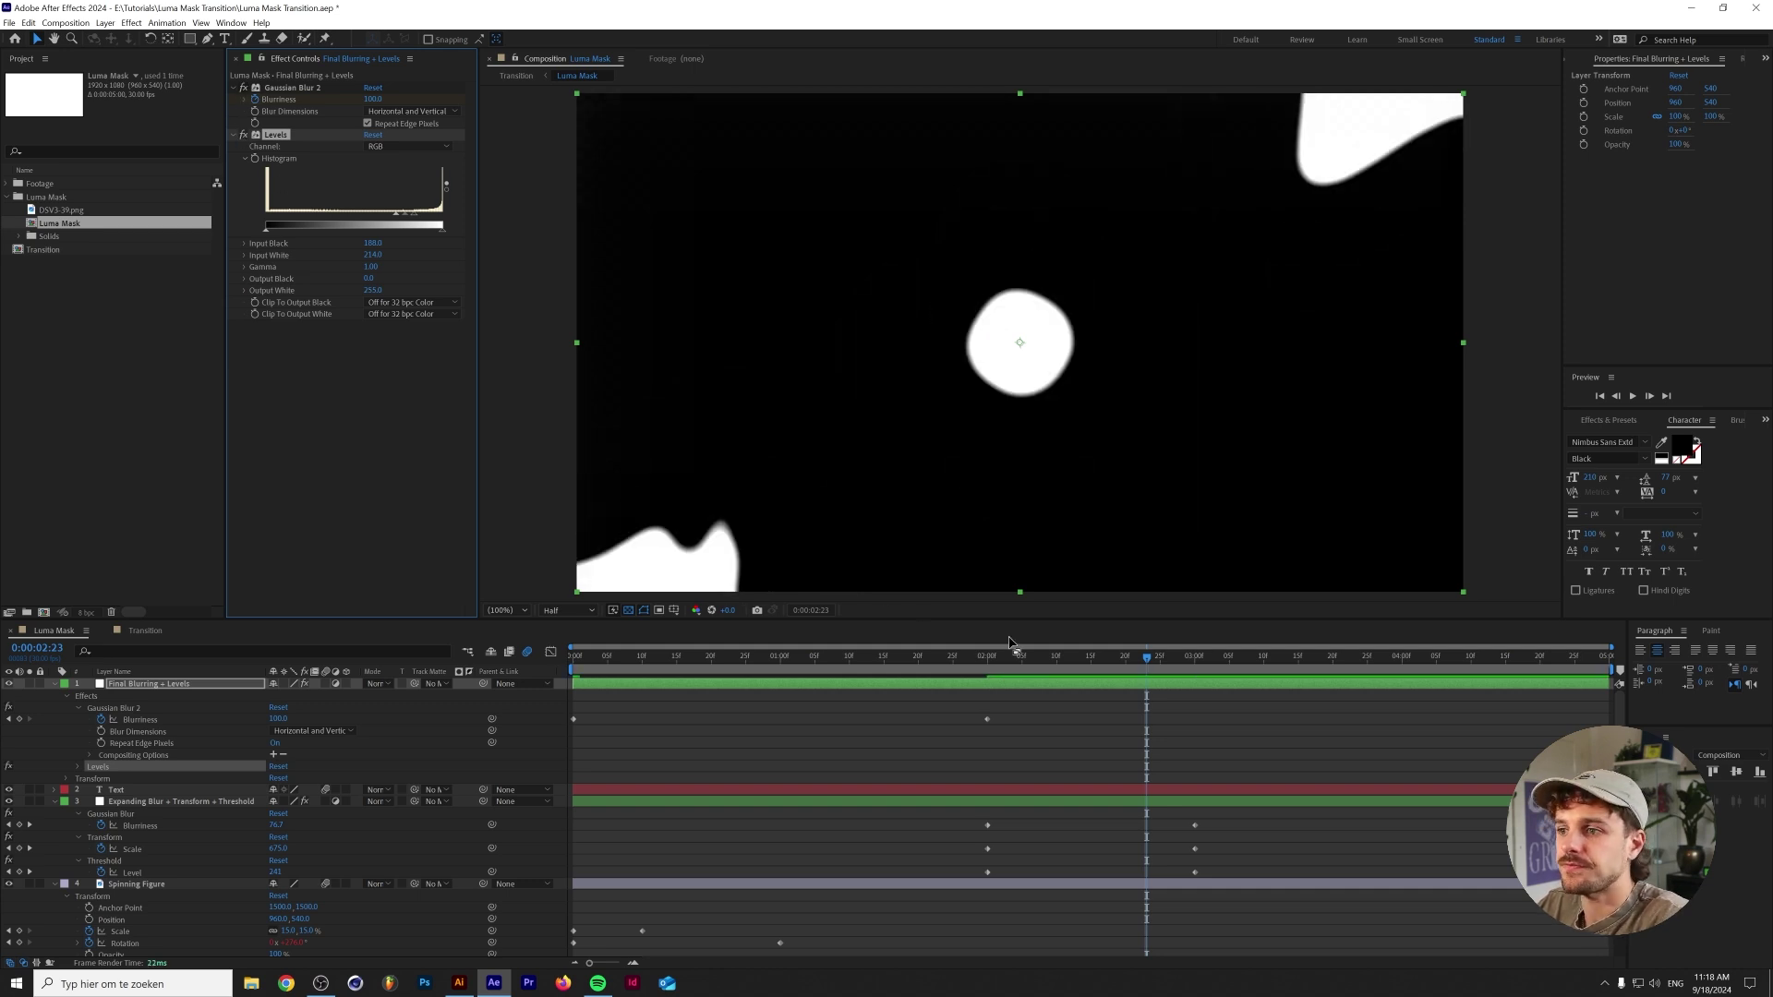
pyautogui.click(1098, 656)
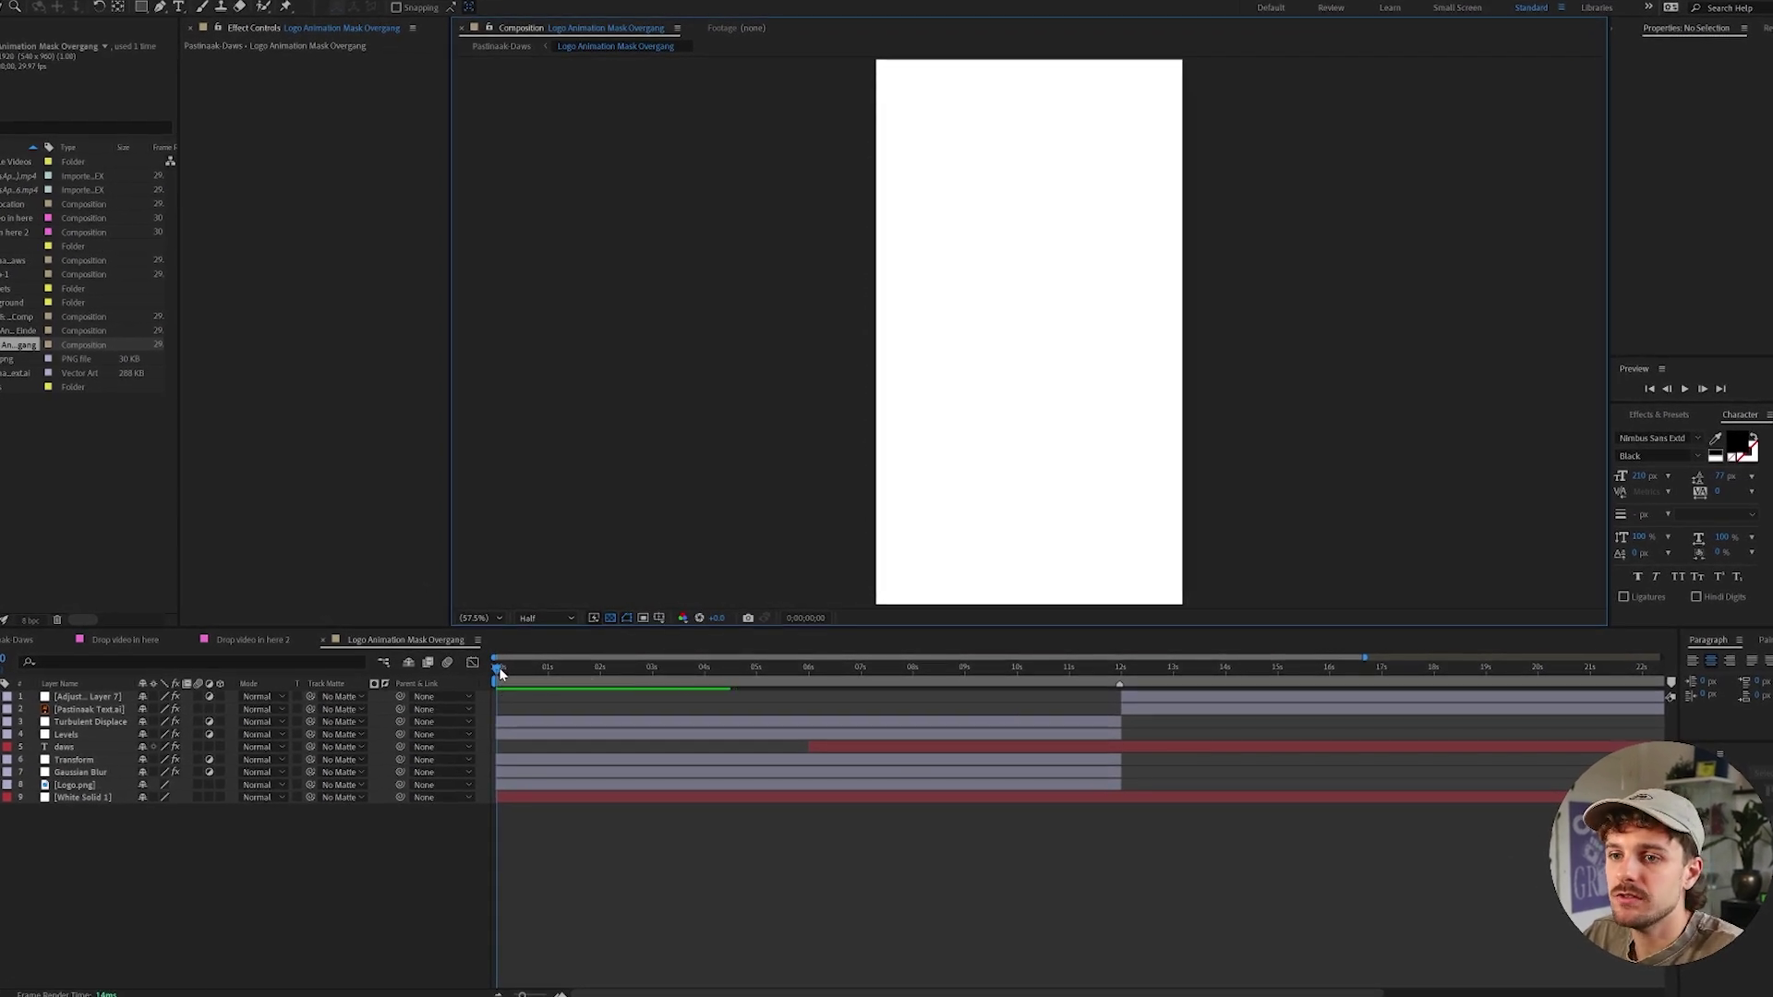
# Scrub the logo animation and reveal the keyframed properties of layers 3–9.
pyautogui.moveTo(500, 673); pyautogui.dragTo(779, 663)
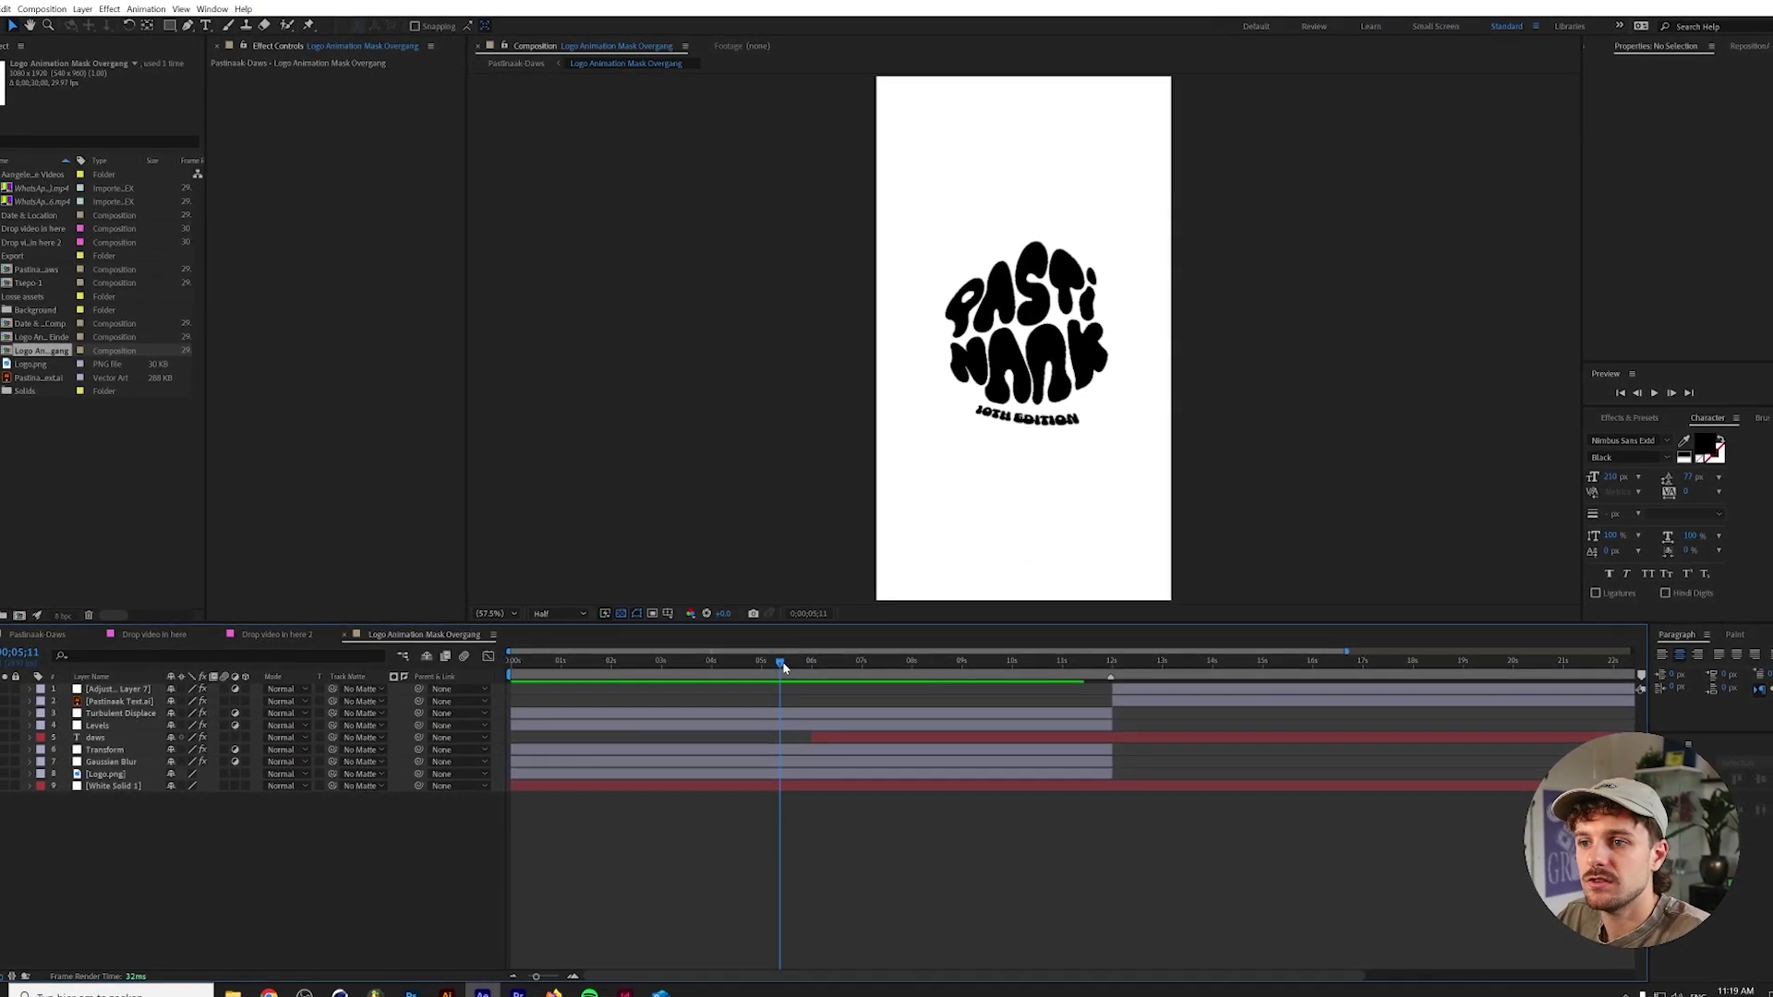
pyautogui.moveTo(783, 665); pyautogui.dragTo(834, 662)
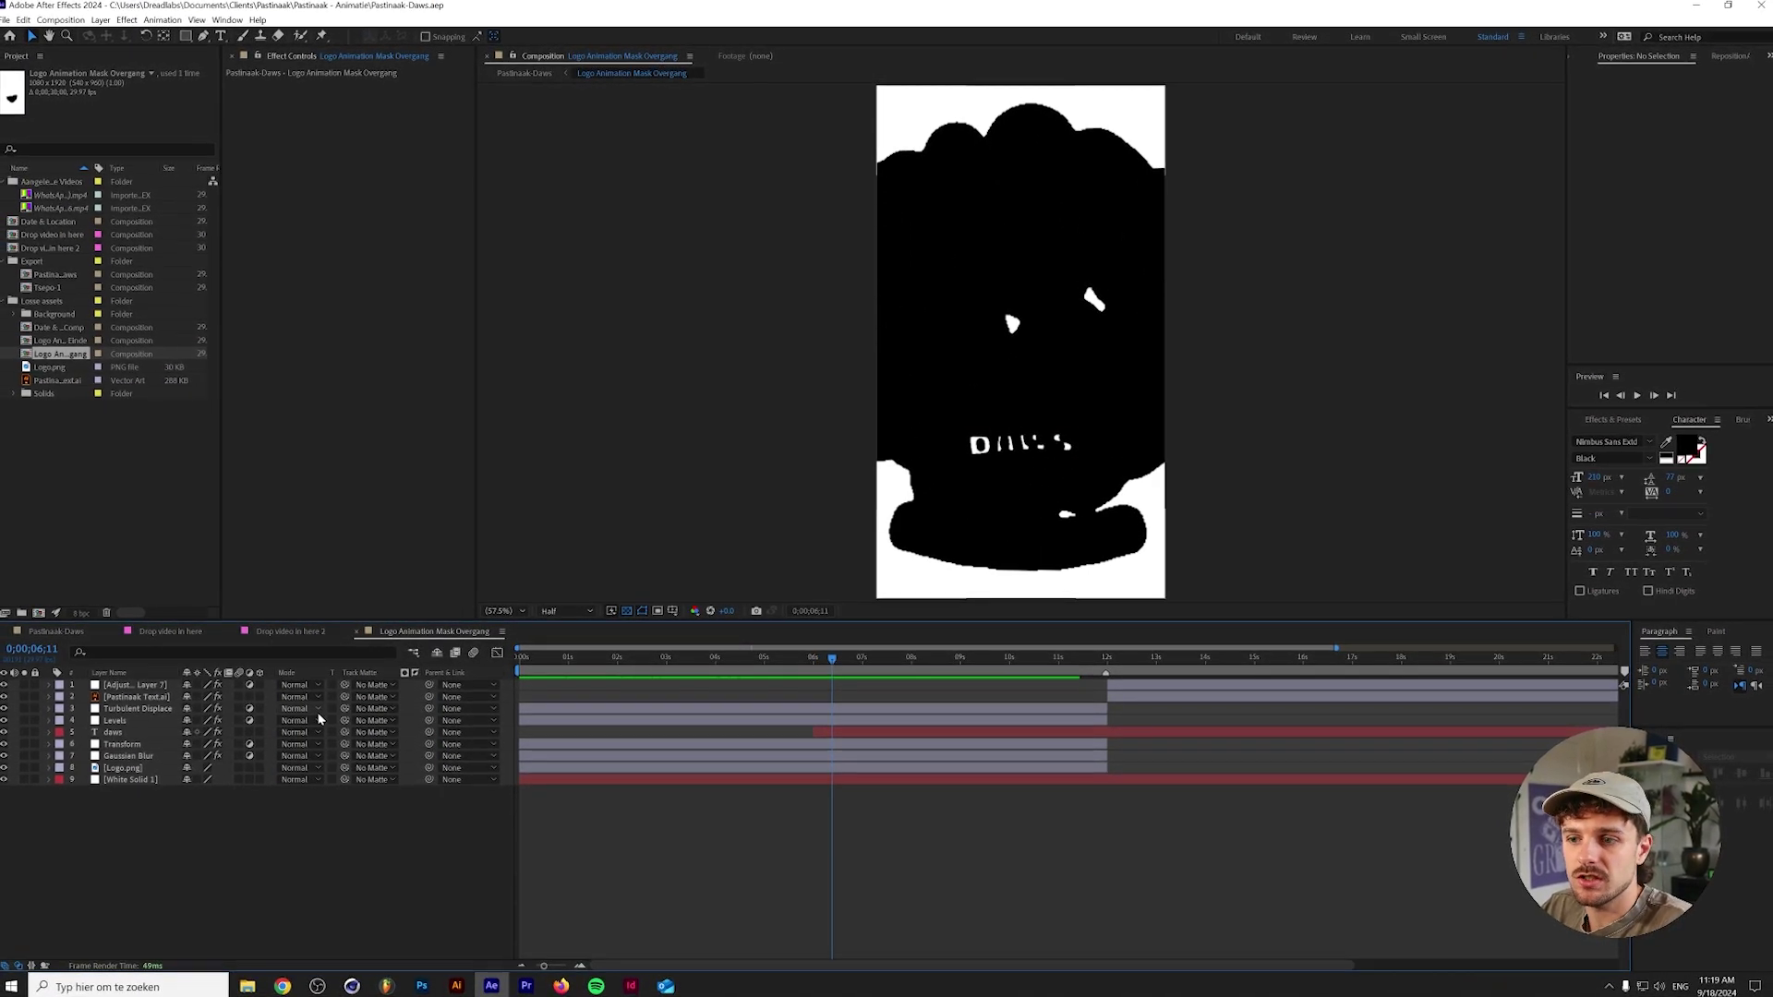
pyautogui.moveTo(132, 863); pyautogui.dragTo(161, 718)
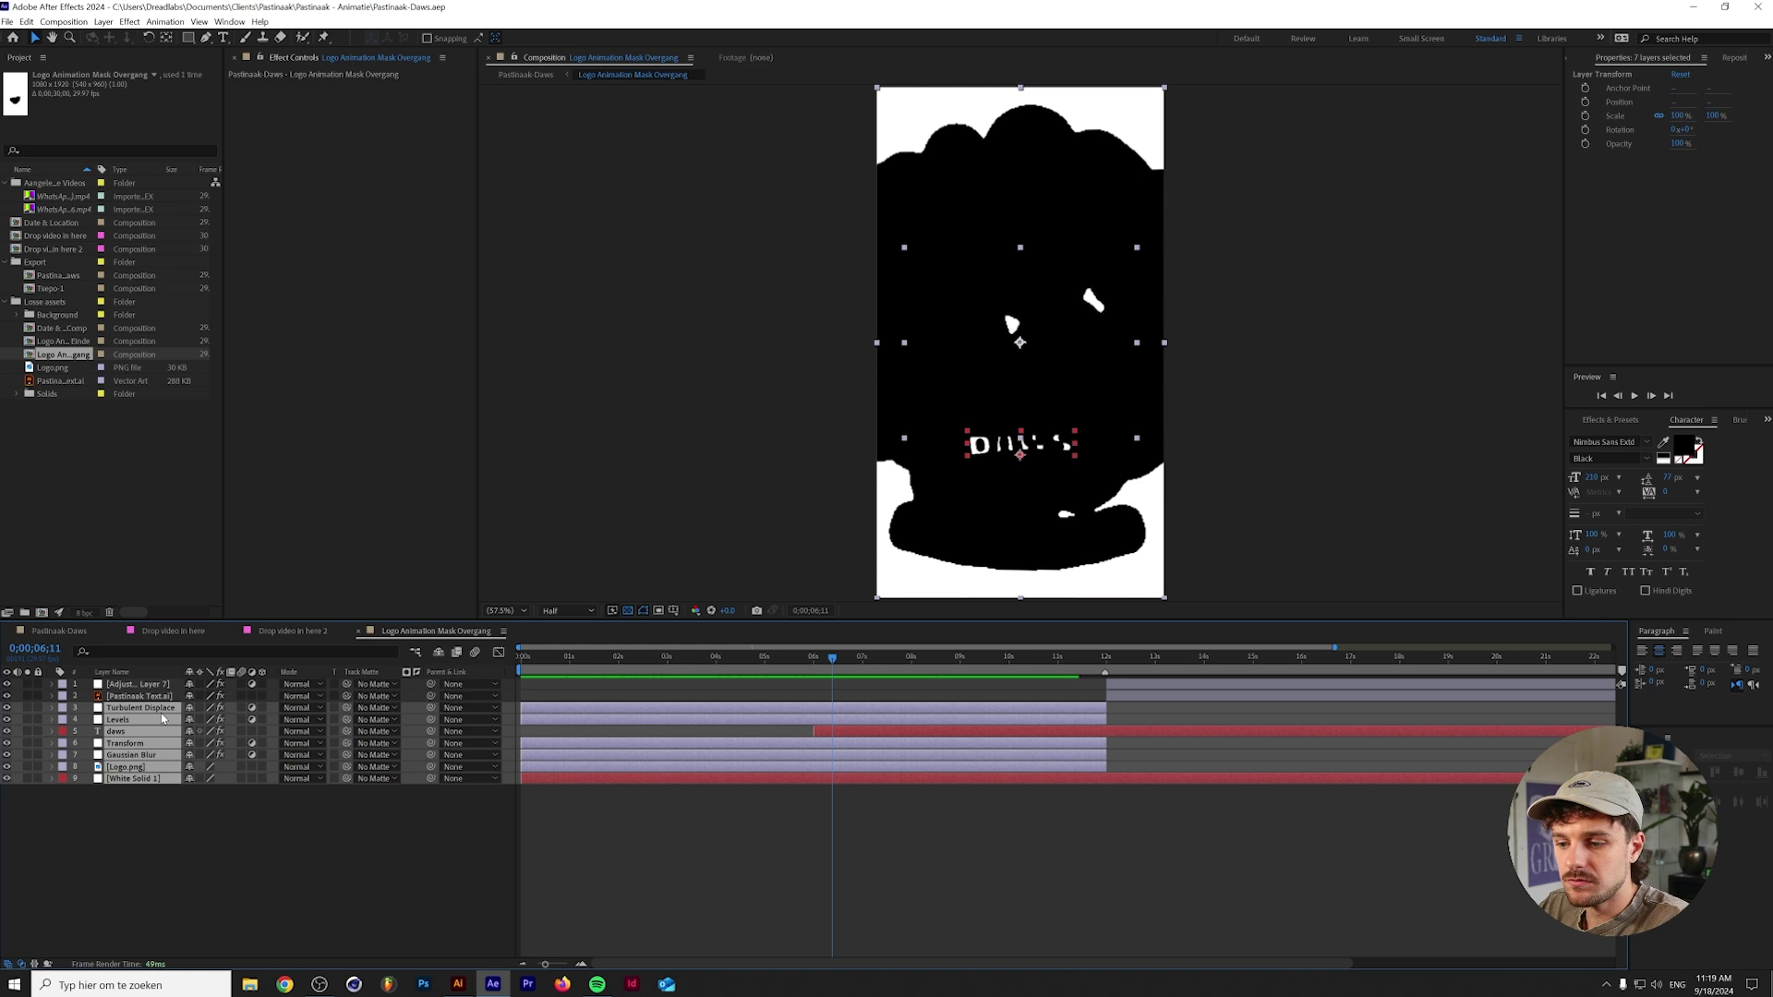
pyautogui.press('u')
# Inspect the logo-to-blobs switch just after 6 seconds, then bring up the Pastinaak Daws composition.
pyautogui.moveTo(825, 661); pyautogui.dragTo(842, 670)
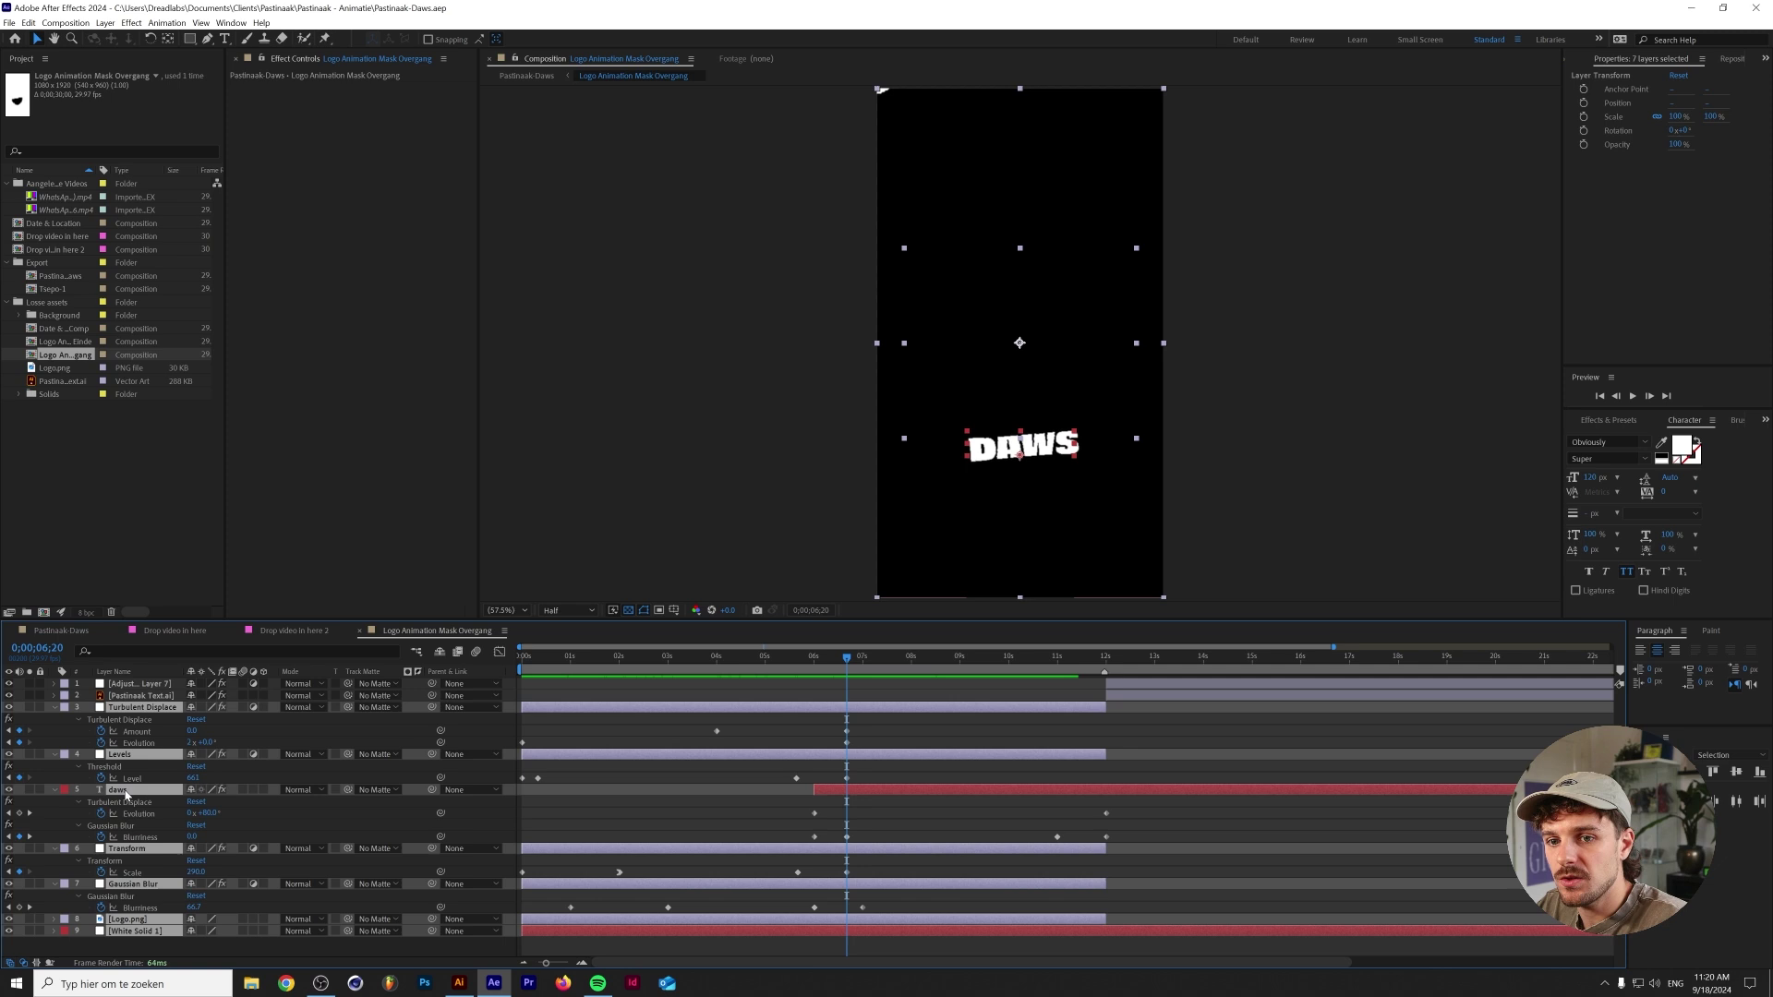
pyautogui.click(816, 659)
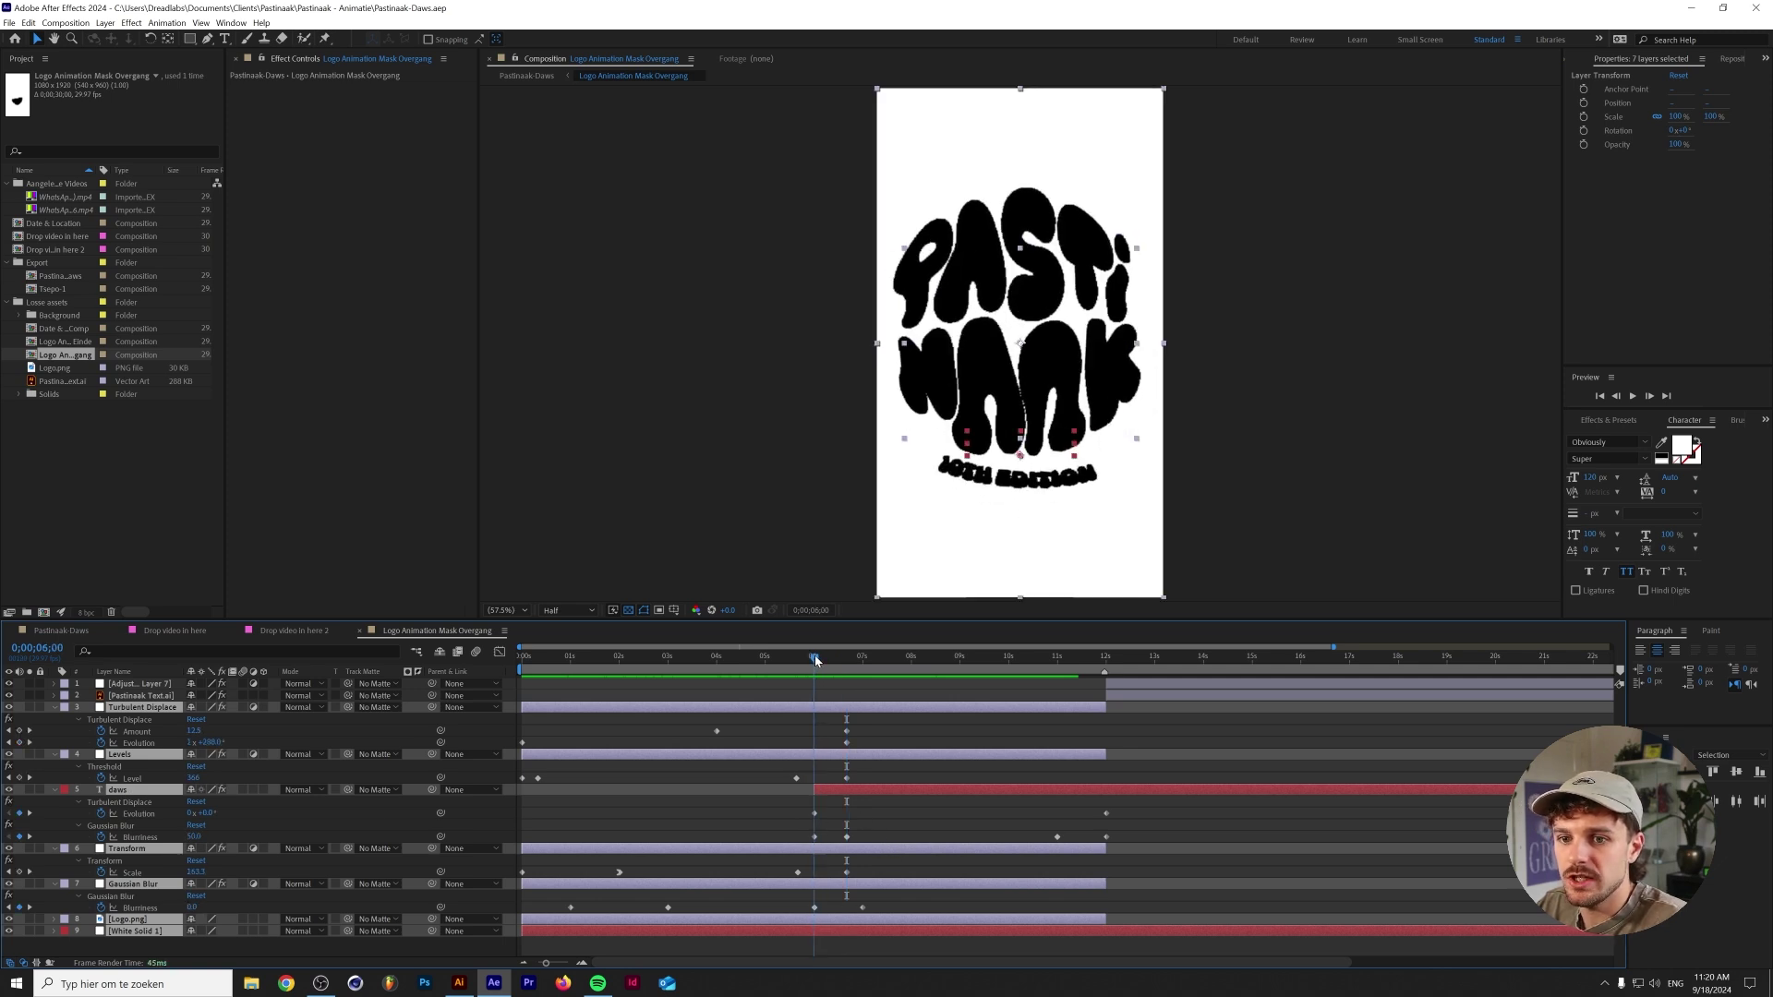
pyautogui.moveTo(817, 659); pyautogui.dragTo(847, 660)
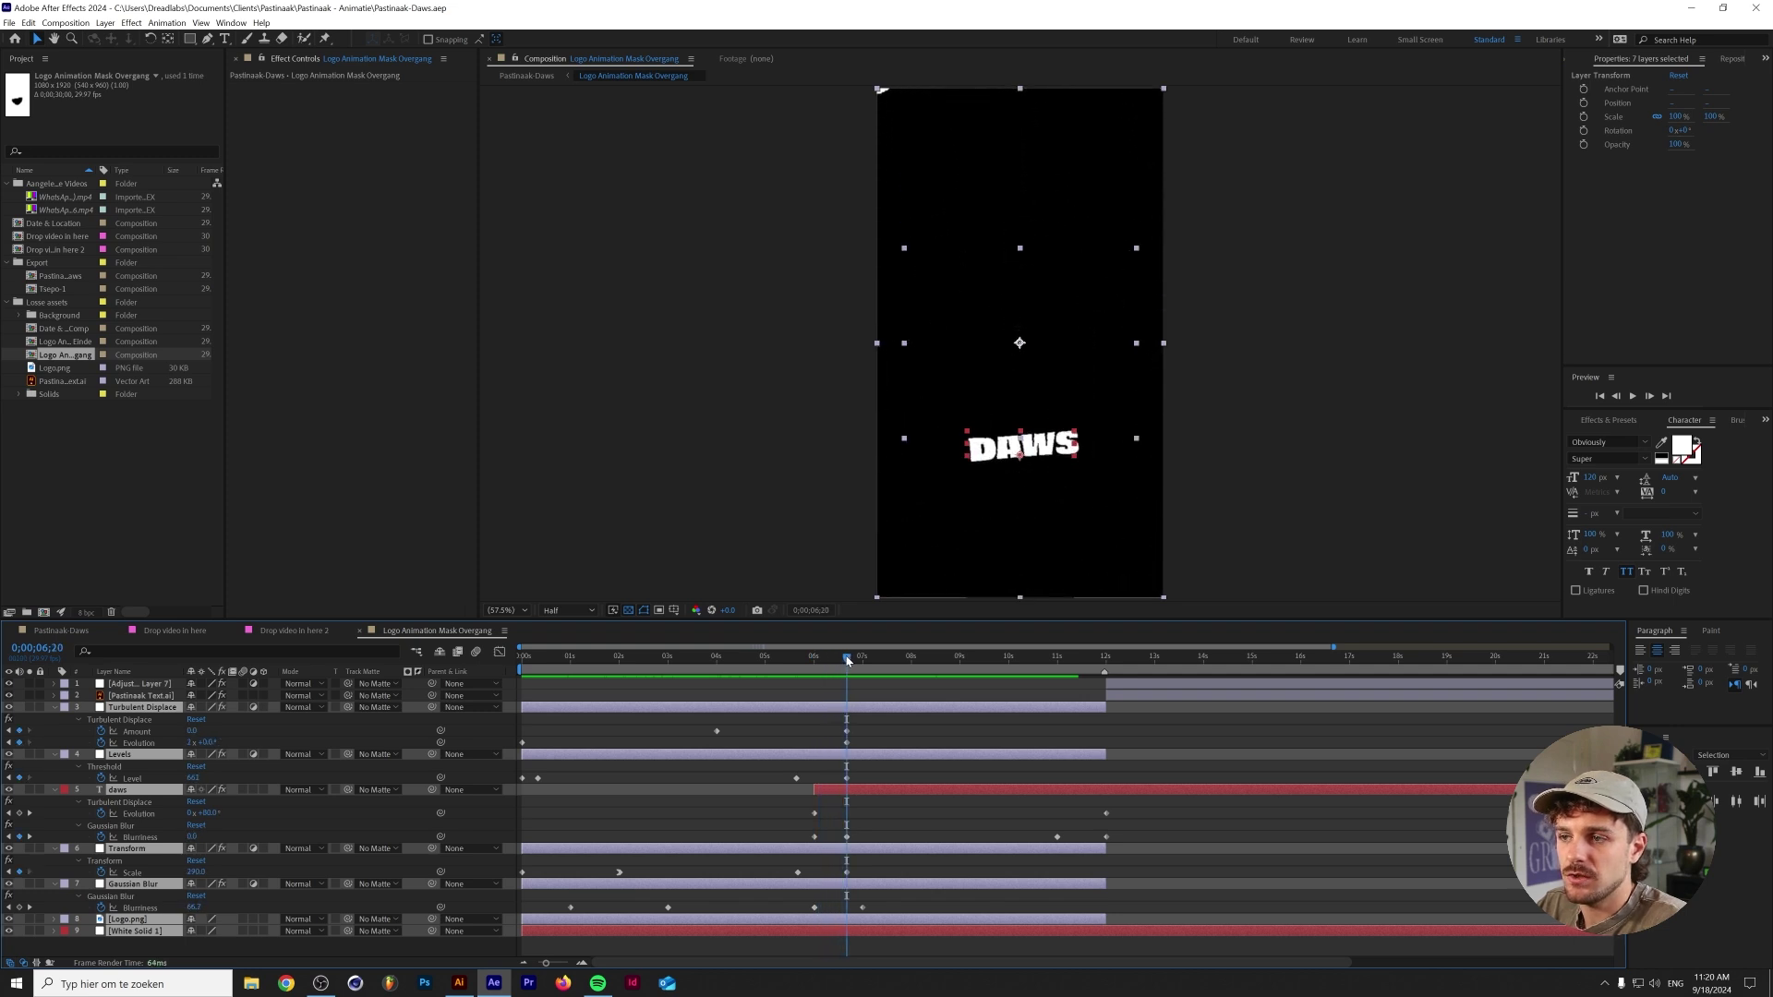
pyautogui.click(48, 635)
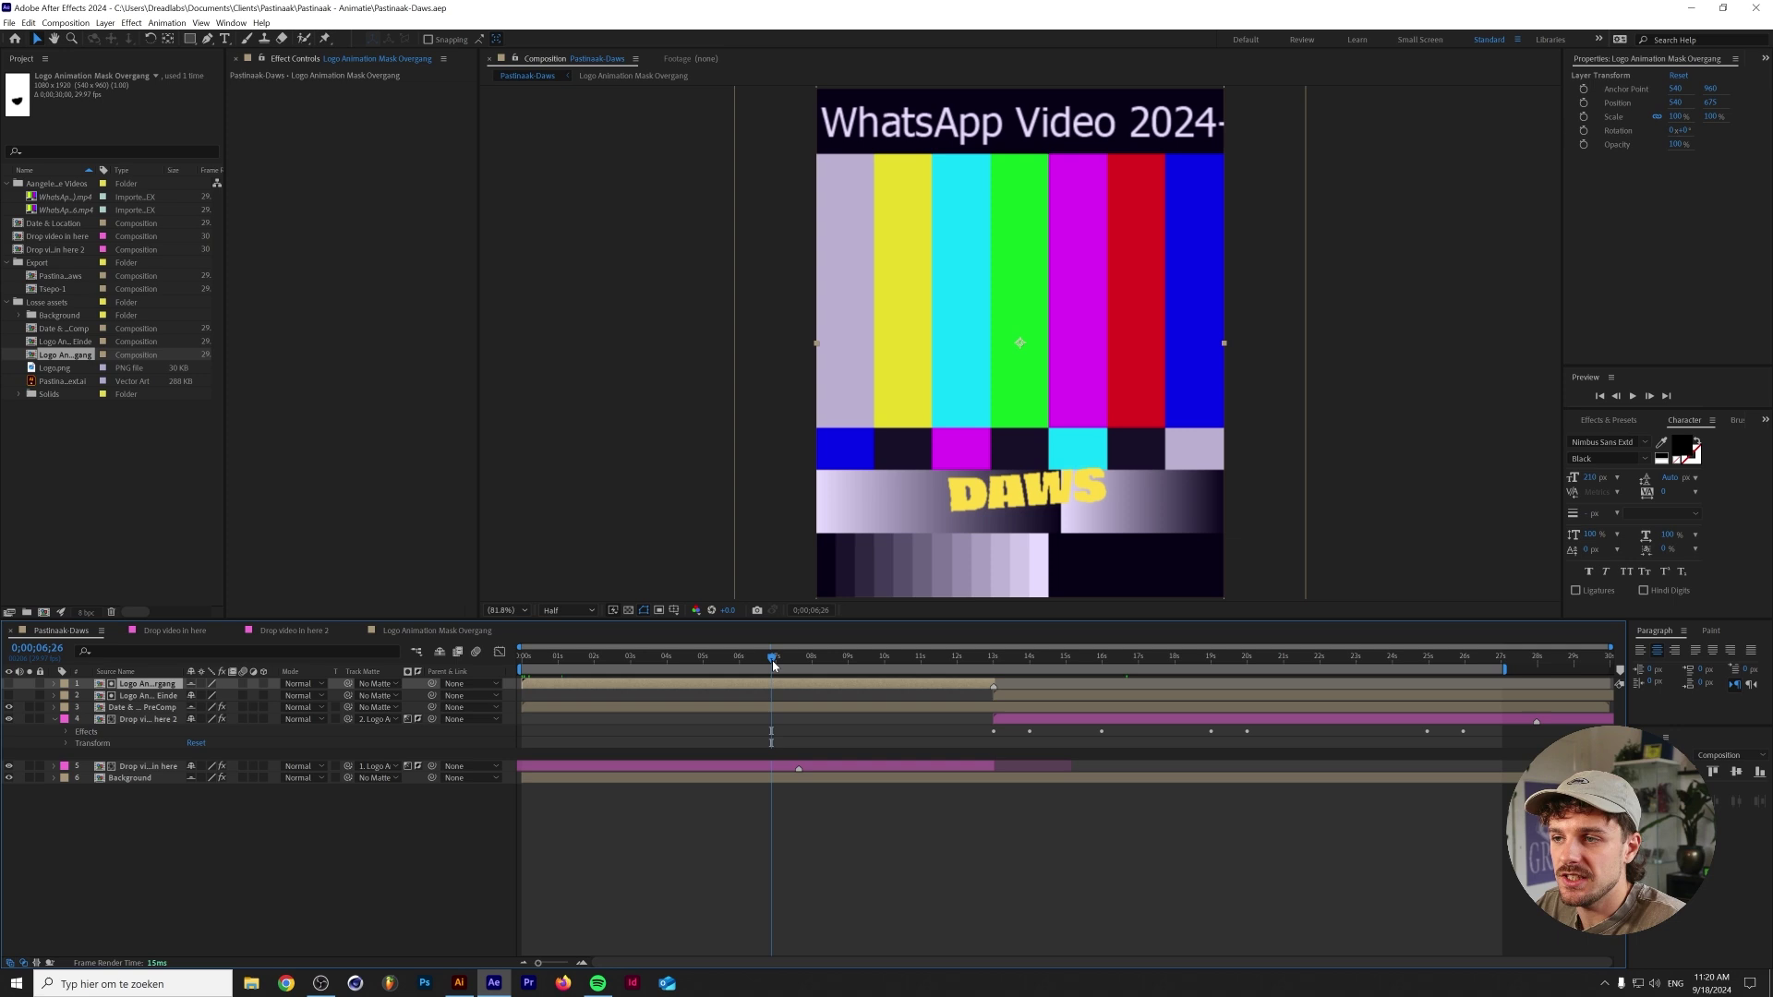
pyautogui.moveTo(773, 665); pyautogui.dragTo(733, 675)
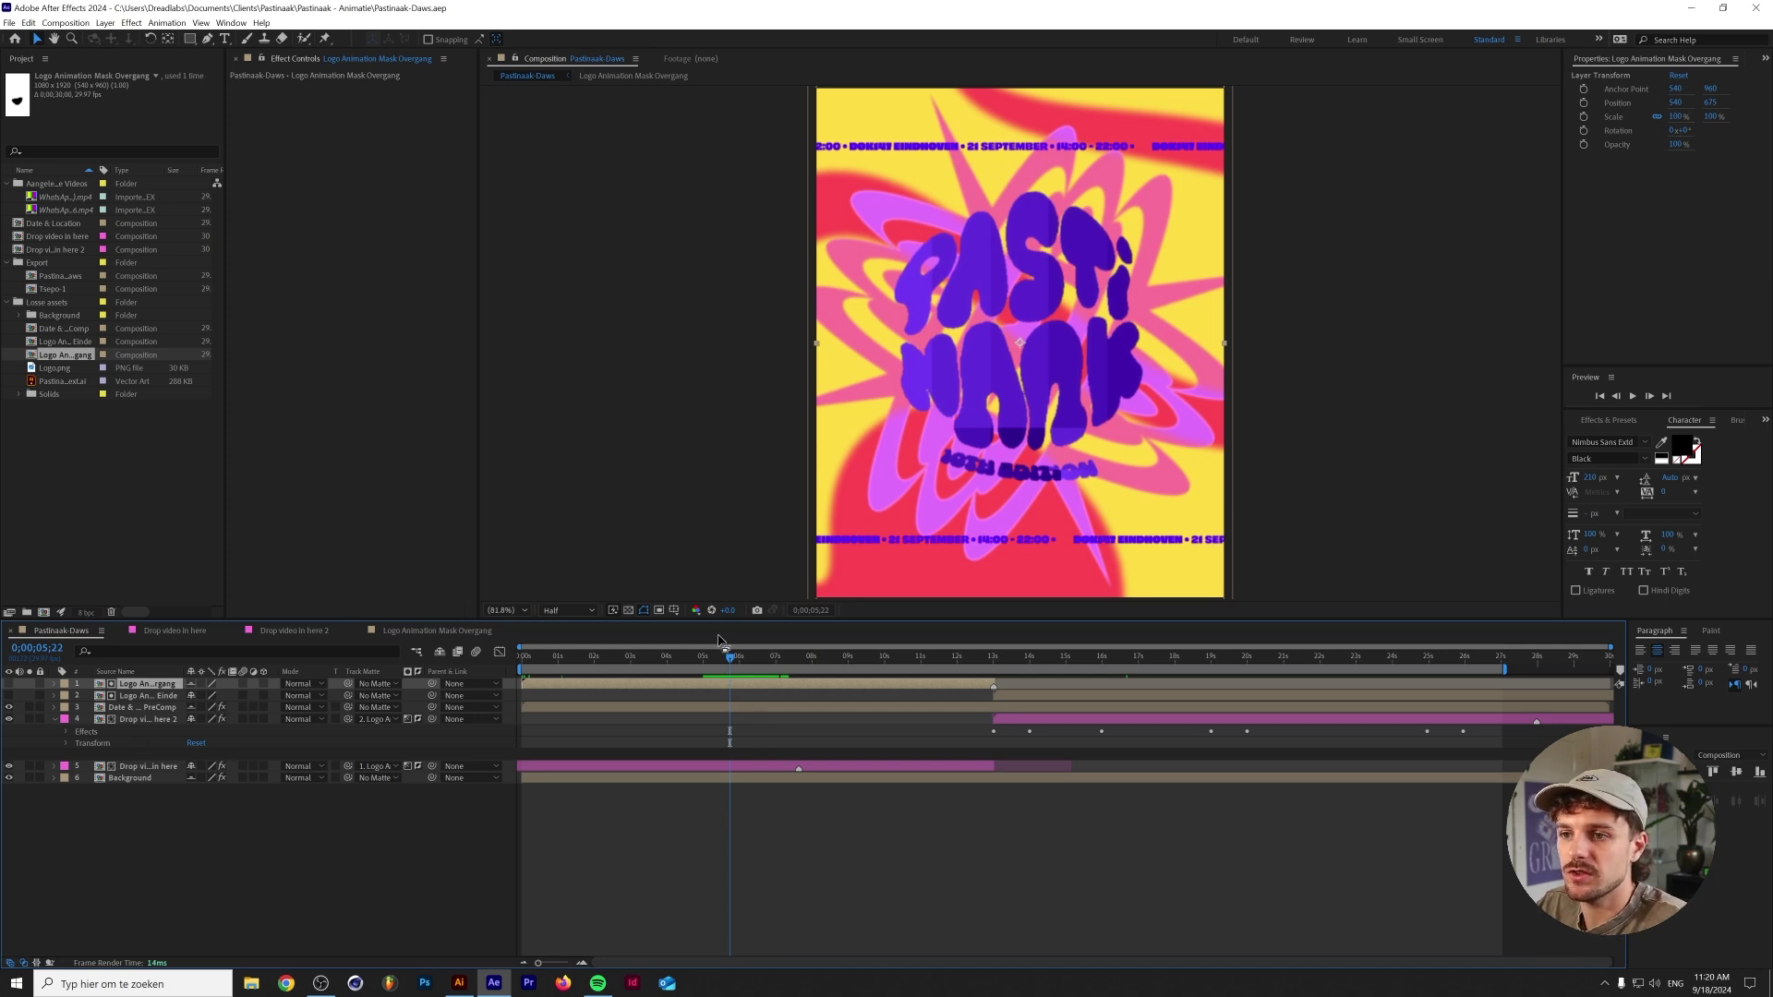
pyautogui.press('space')
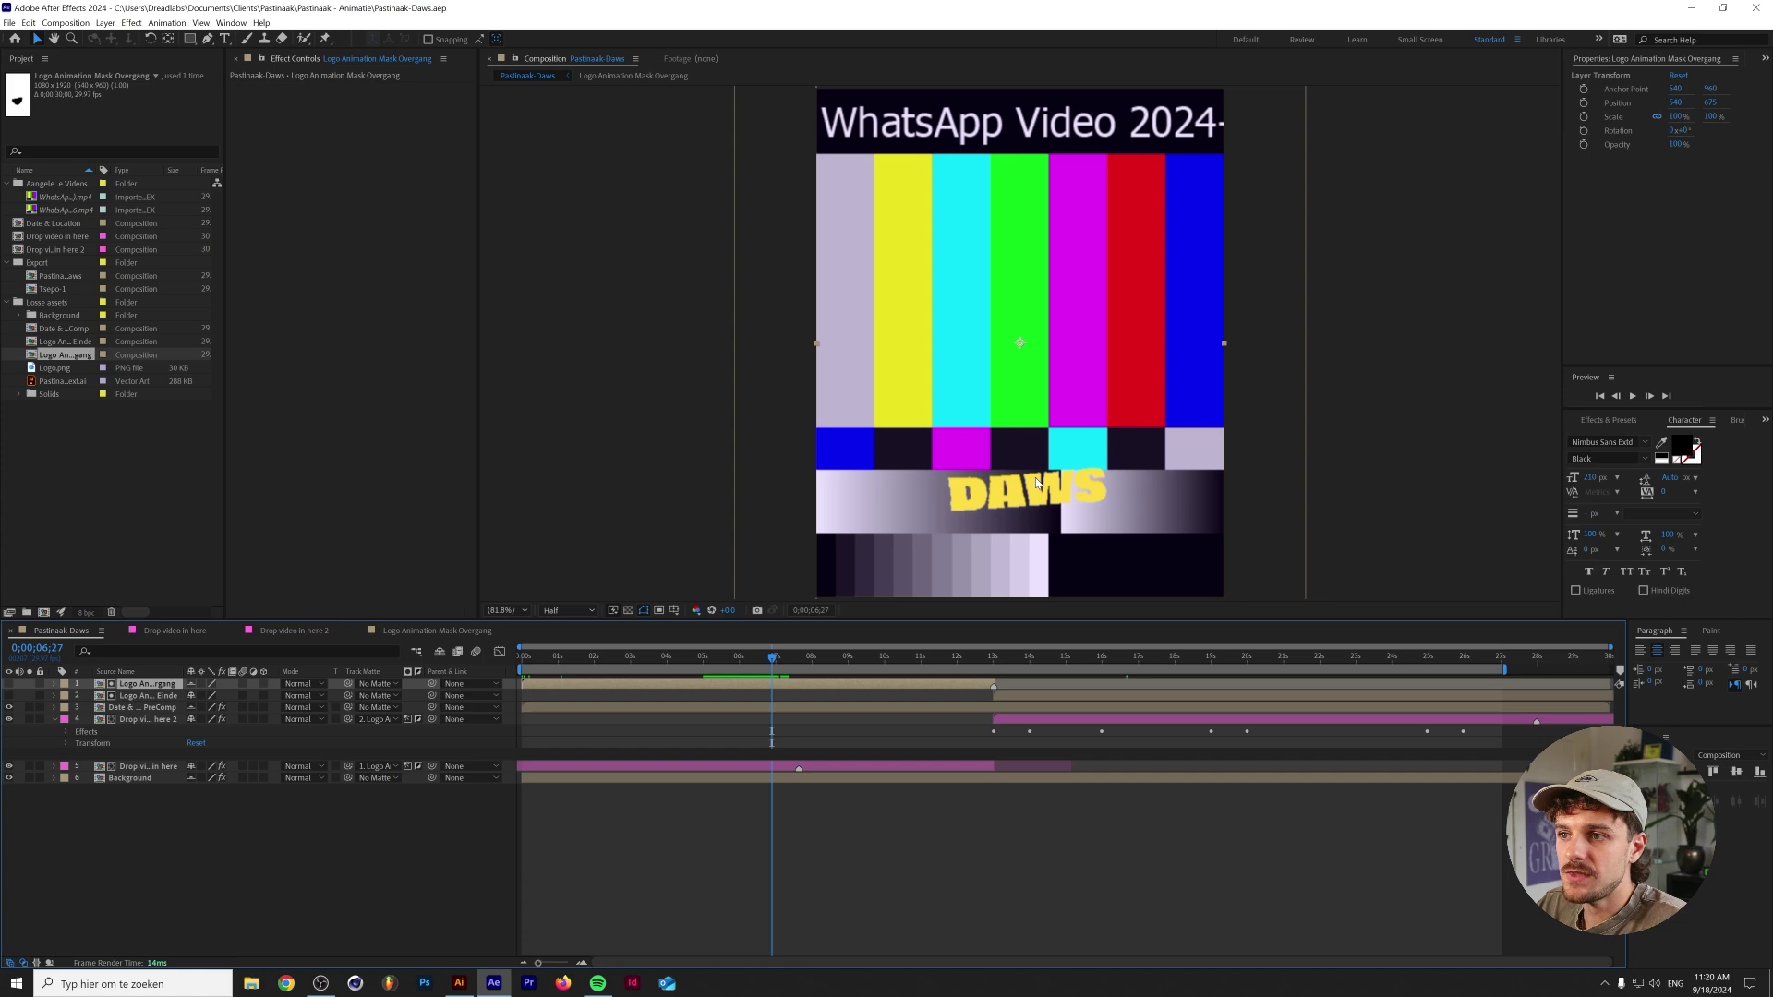